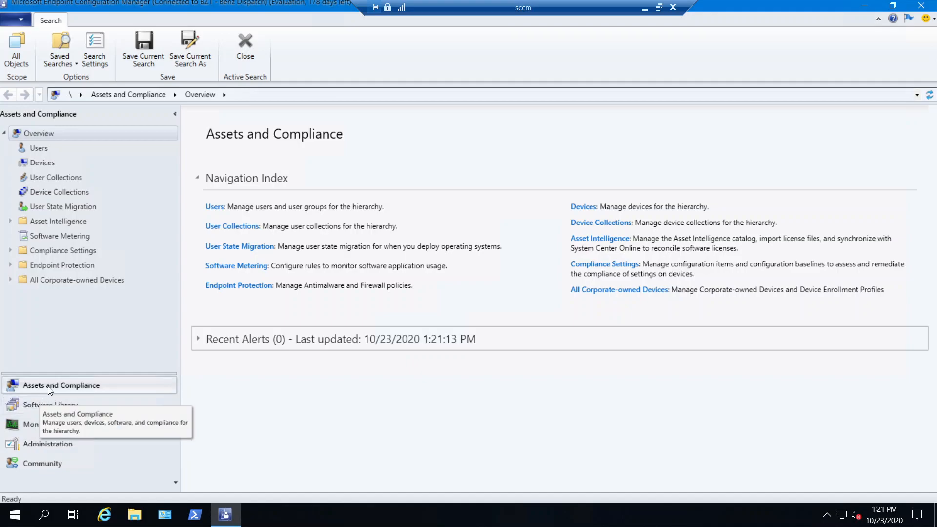
Review the Users and Devices lists and the Compliance Settings nodes in the Assets and Compliance workspace.
left_click(40, 152)
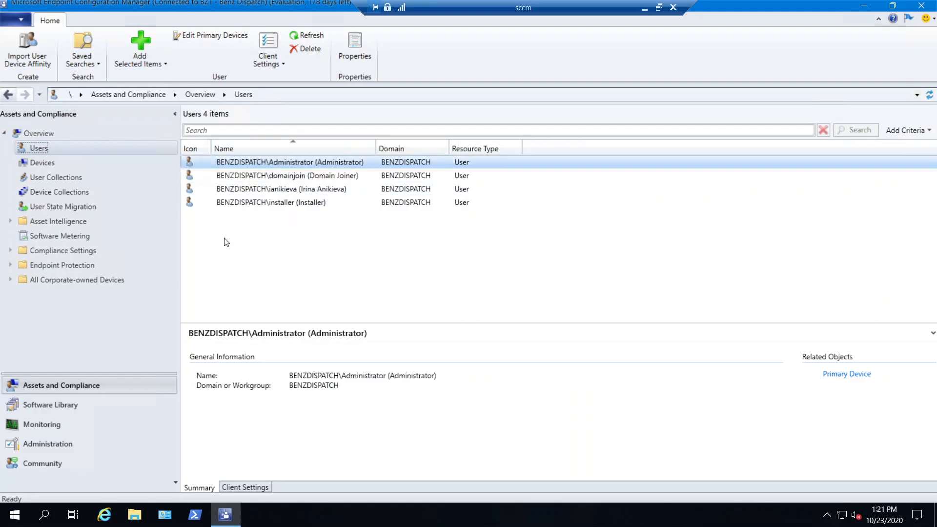
key("Down")
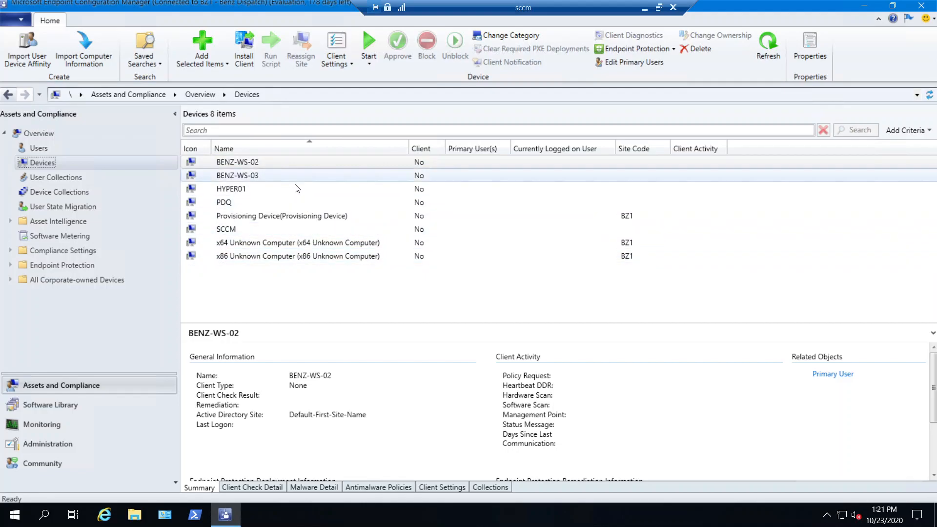
left_click(11, 250)
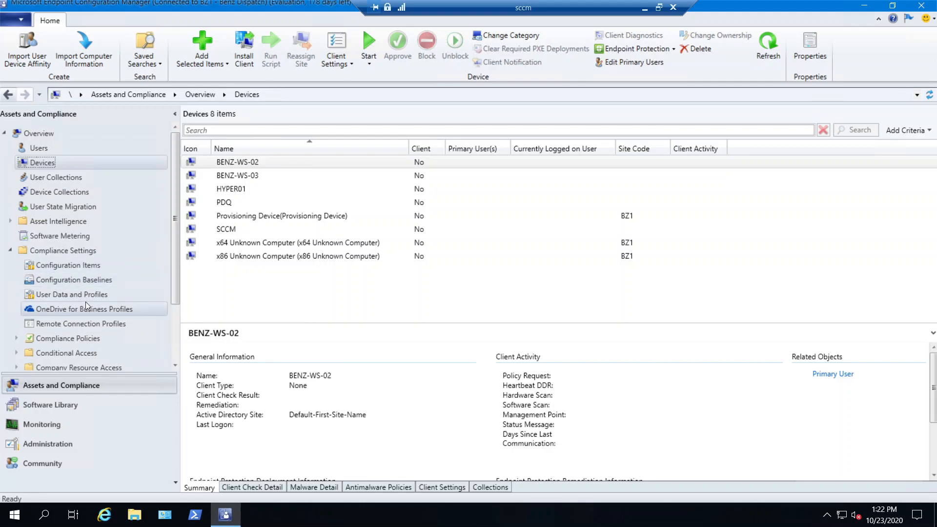
scroll(86, 302, "down", 2)
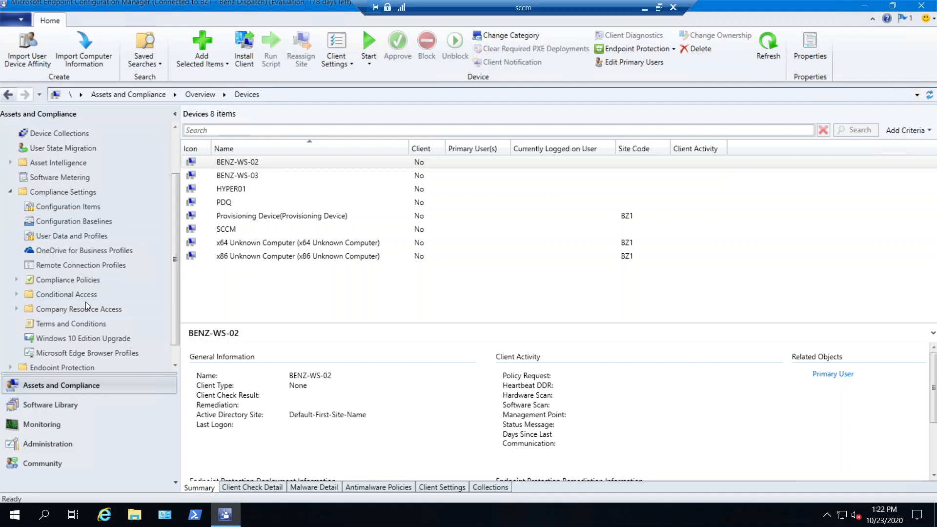
scroll(85, 302, "down", 1)
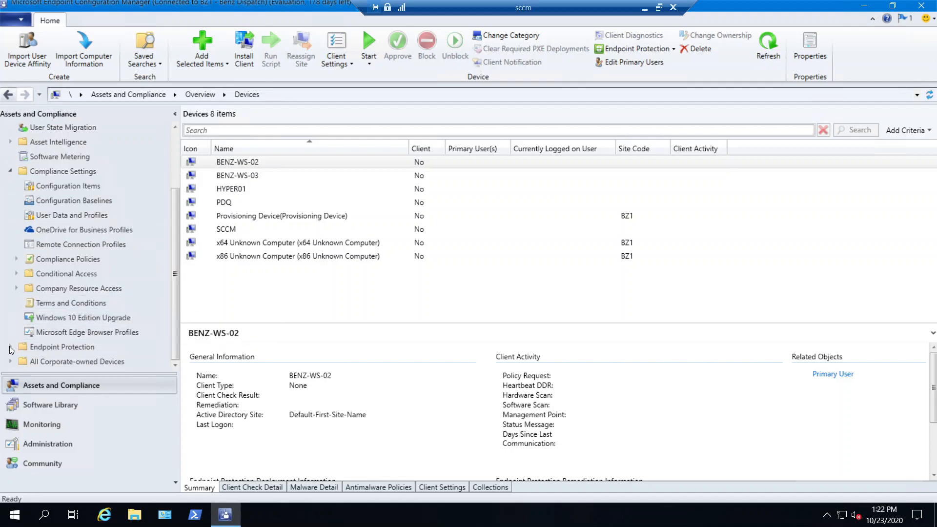
Examine the Endpoint Protection policy nodes, including Antimalware Policies, Windows Defender Firewall Policies and Windows Defender Application Guard.
left_click(10, 348)
left_click(72, 317)
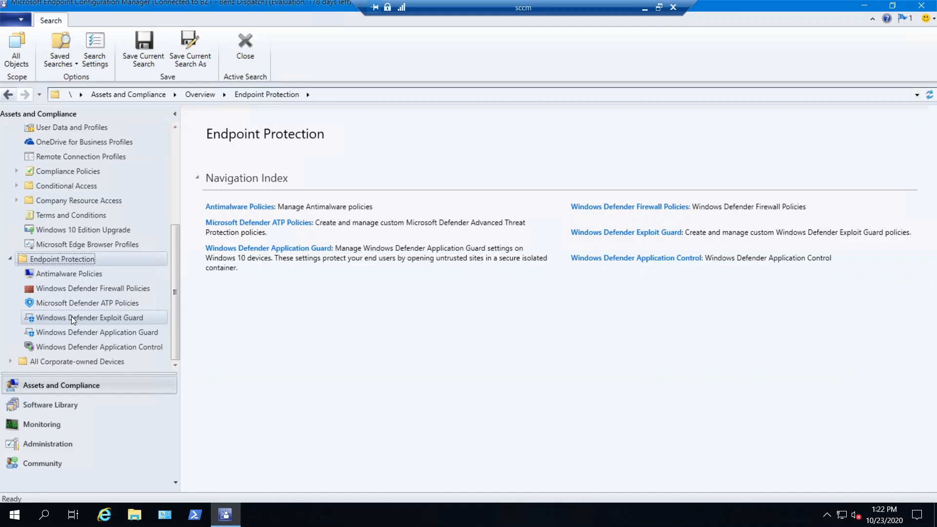
left_click(55, 277)
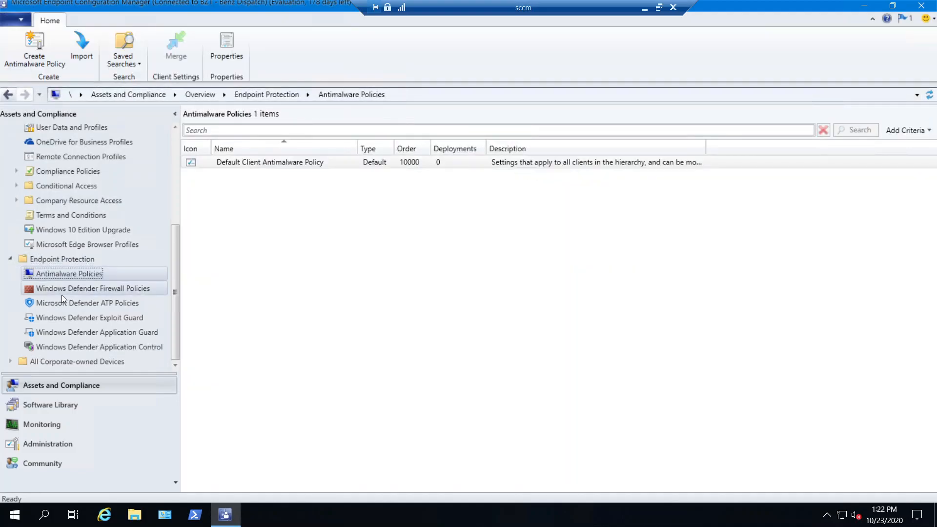
left_click(62, 292)
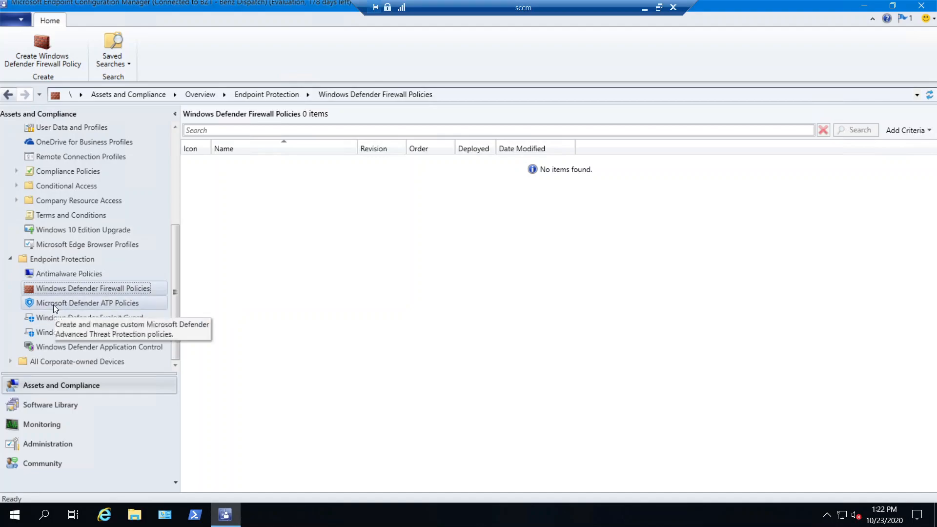
left_click(92, 302)
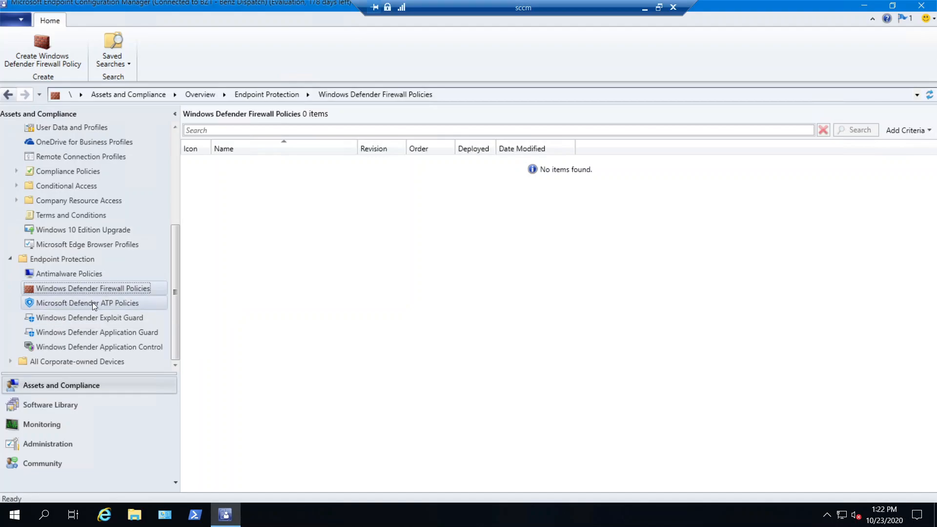
left_click(112, 321)
left_click(119, 336)
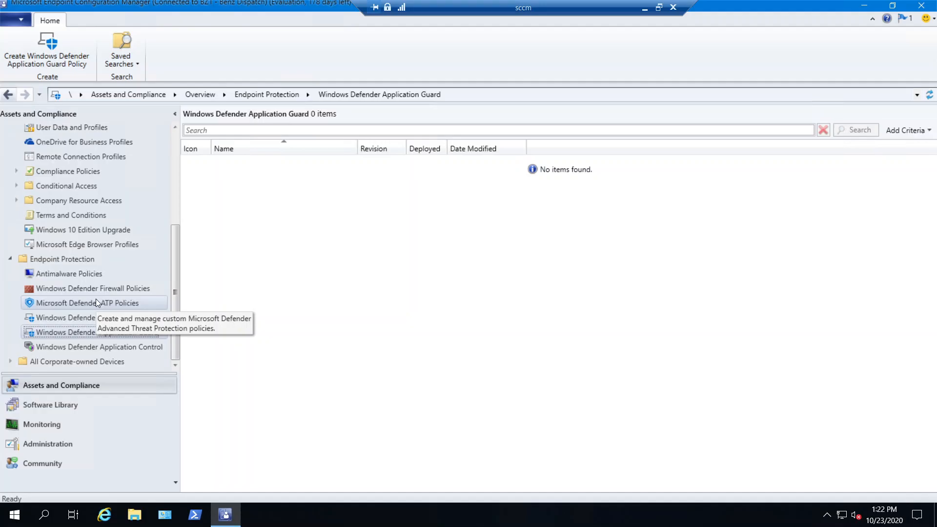
Review the Application Management and Software Updates nodes in the Software Library, and view All Software Updates.
left_click(49, 408)
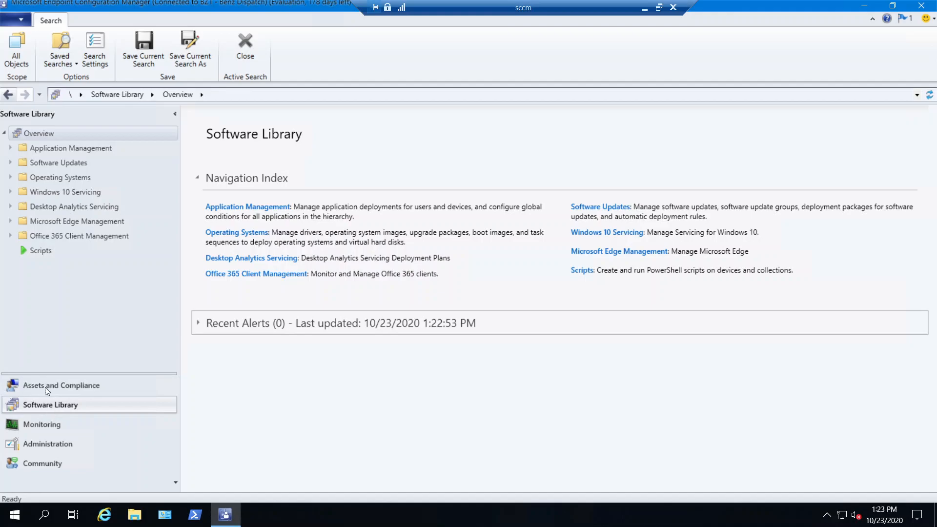
left_click(9, 147)
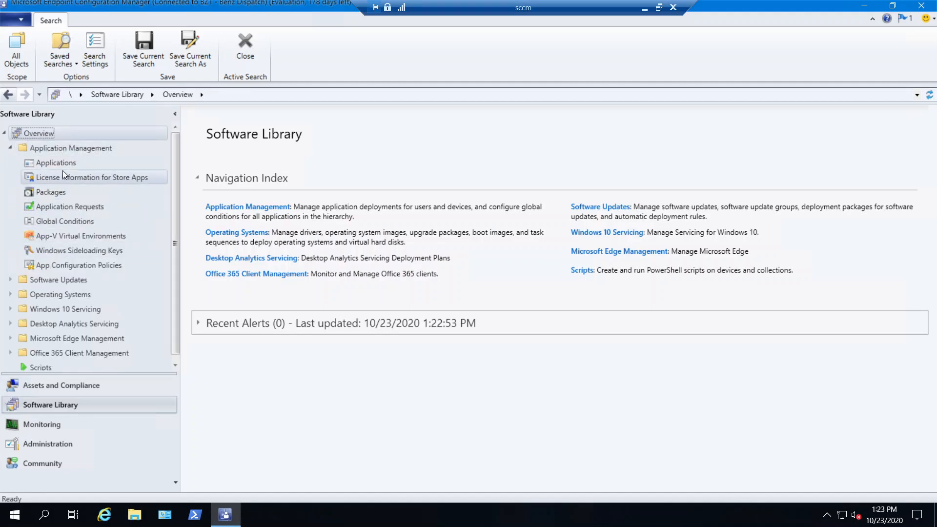
left_click(10, 279)
scroll(46, 288, "down", 2)
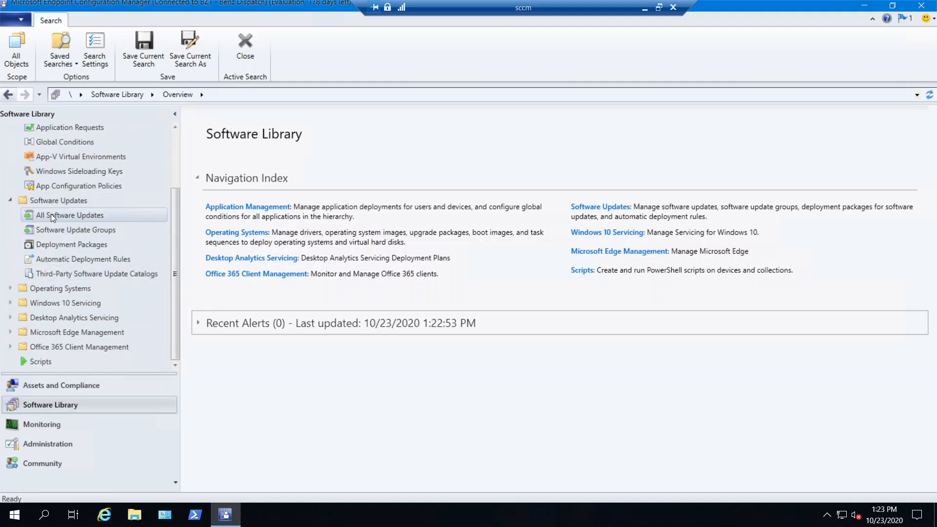
left_click(63, 218)
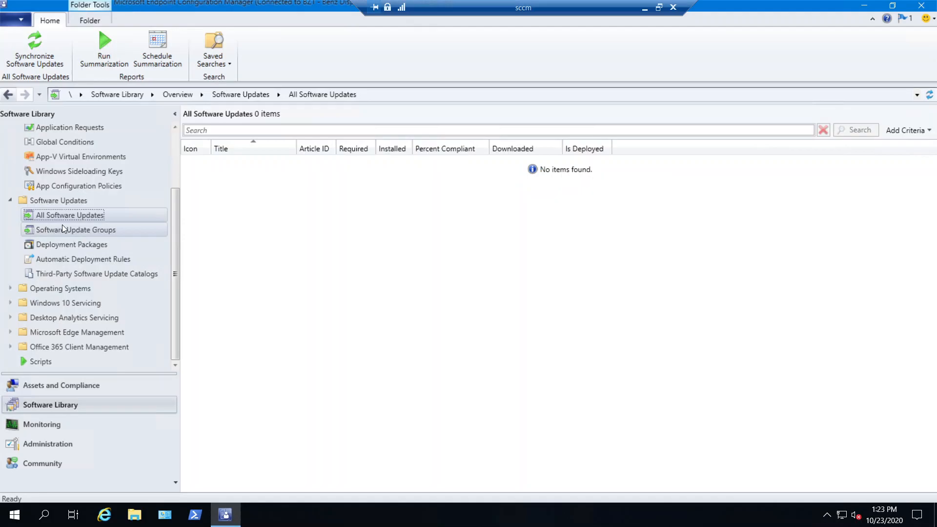
Examine the Operating Systems nodes in the Software Library, viewing Driver Packages, Operating System Images and the commands for adding an image.
left_click(11, 289)
scroll(73, 293, "down", 2)
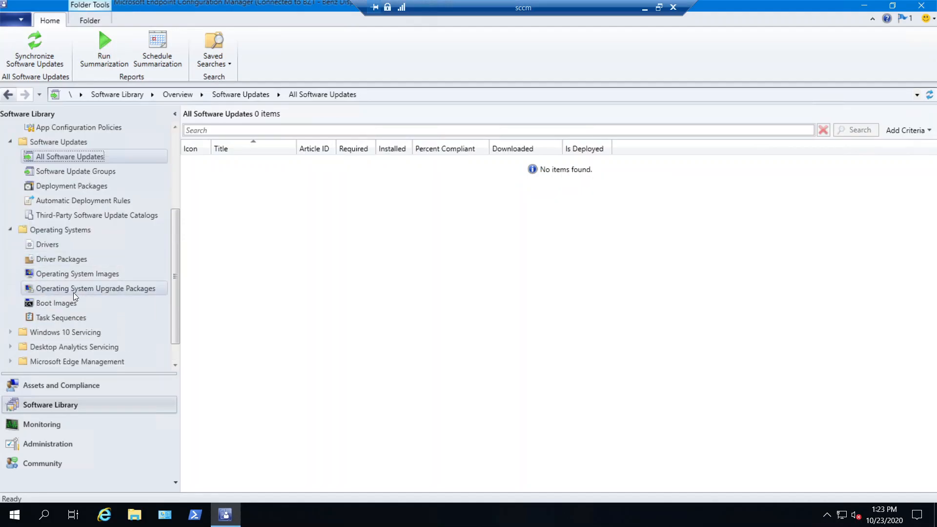
left_click(48, 244)
left_click(57, 259)
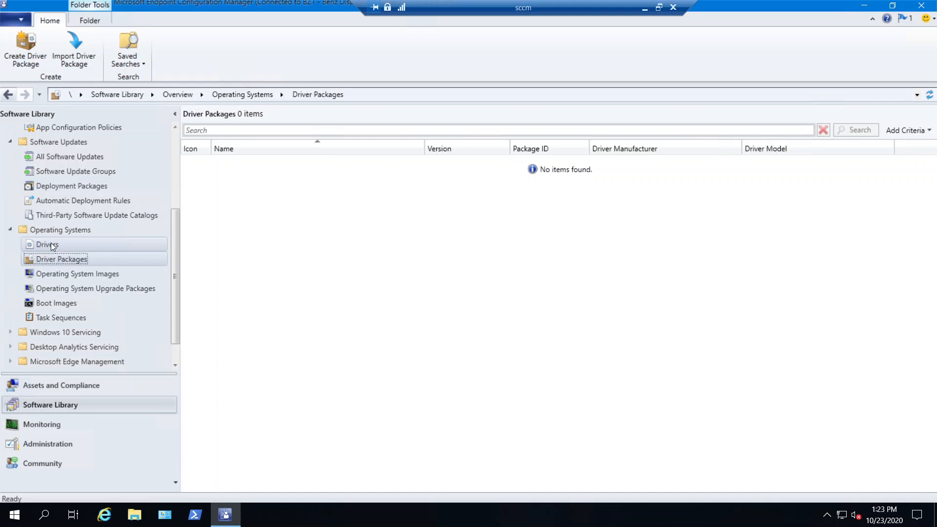
left_click(61, 274)
right_click(66, 276)
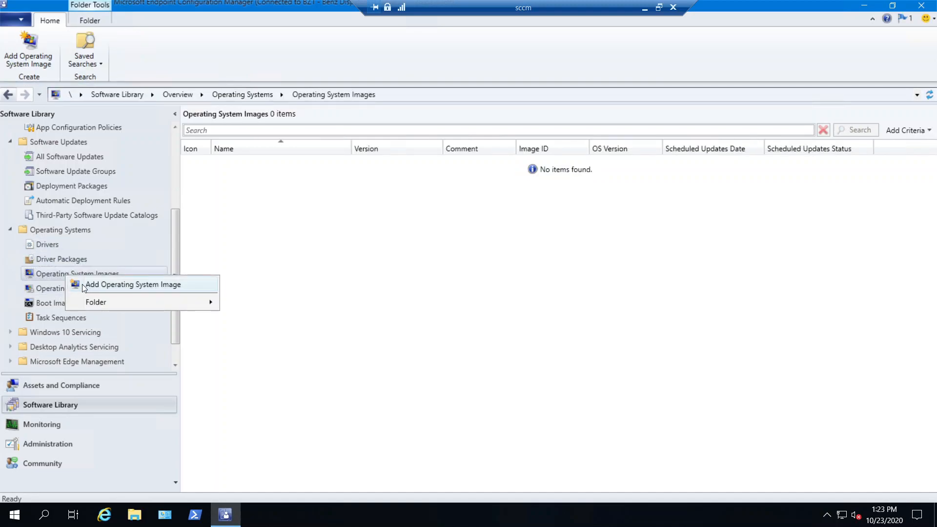
left_click(51, 303)
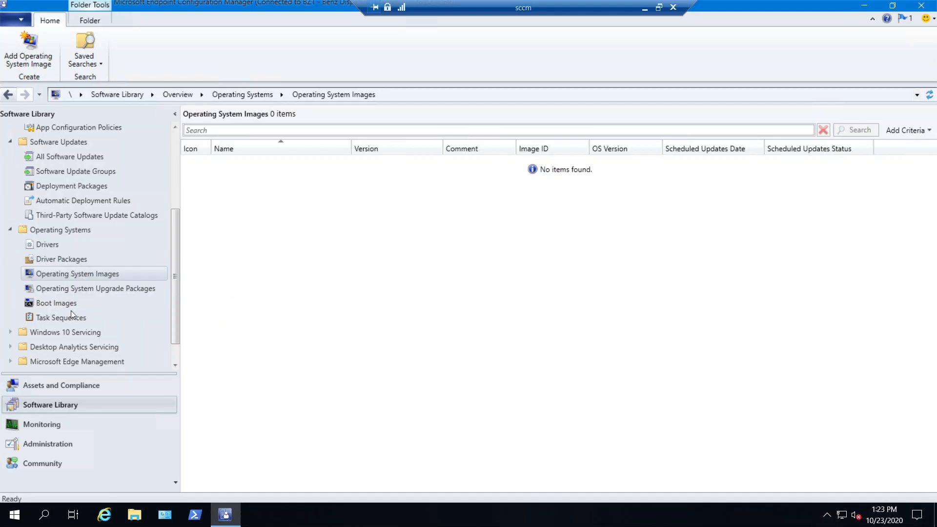
left_click(64, 275)
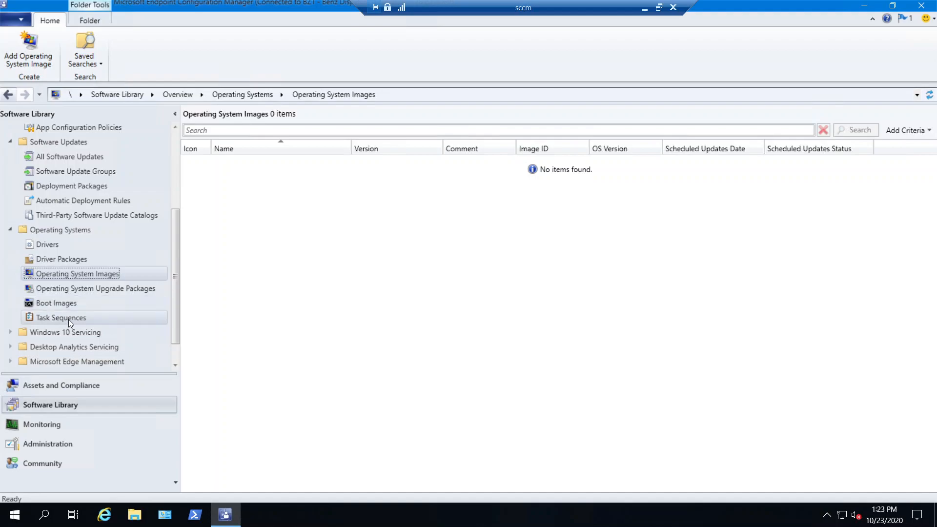
View Task Sequences under Operating Systems and check which commands are available for creating or importing one.
left_click(69, 319)
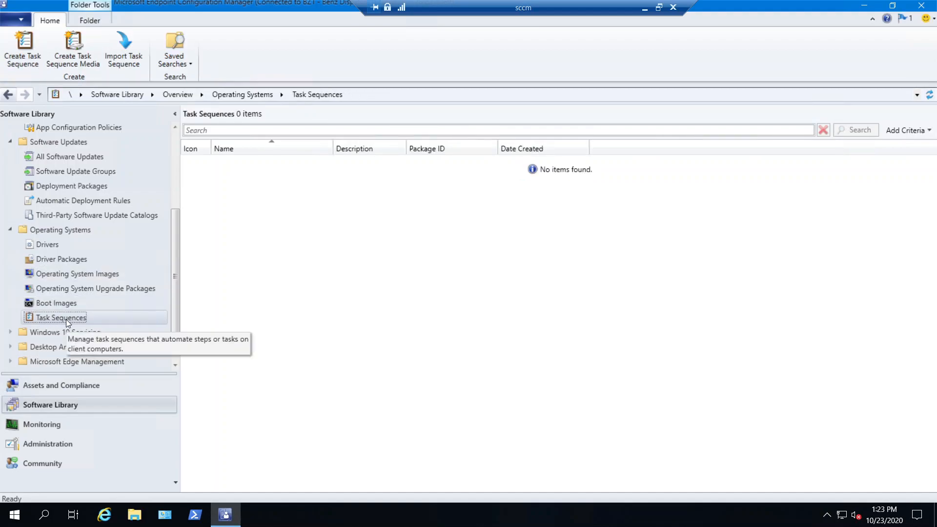
right_click(66, 319)
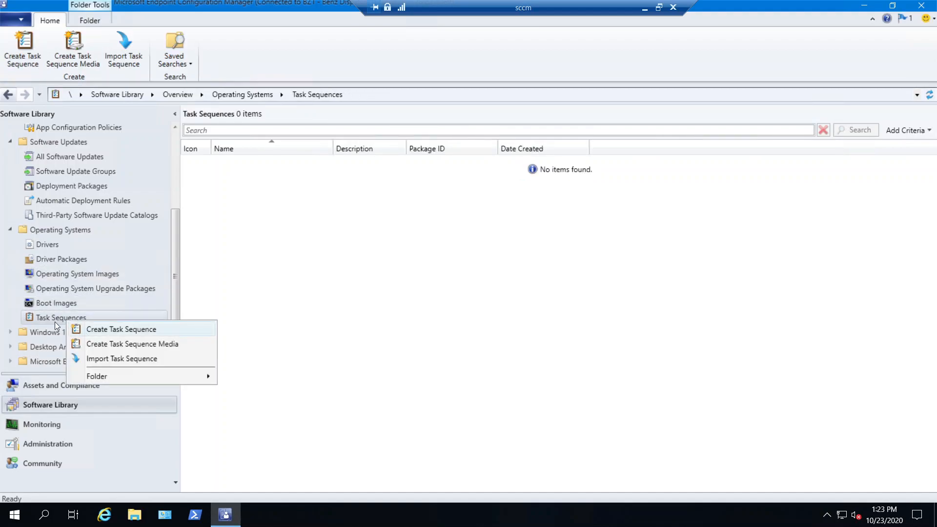
left_click(54, 318)
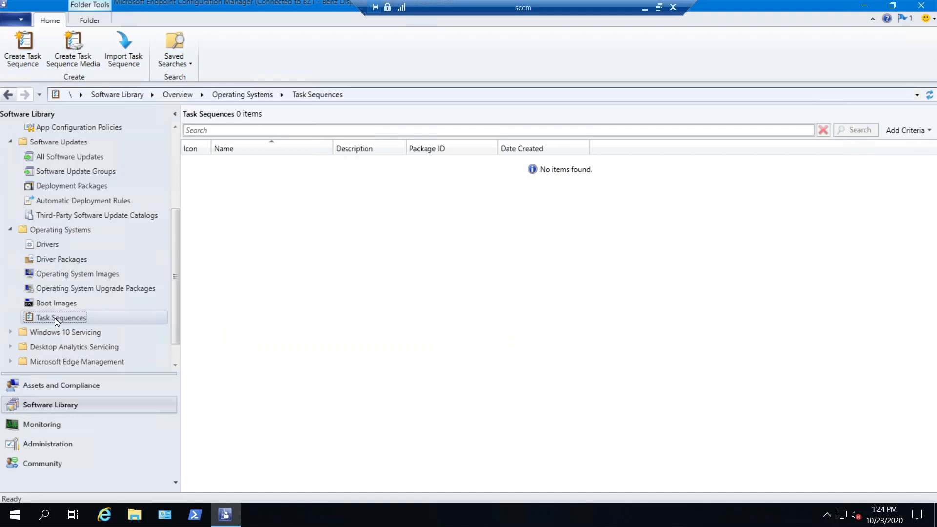
Browse the list of built-in reports under Reporting in the Monitoring workspace.
left_click(46, 432)
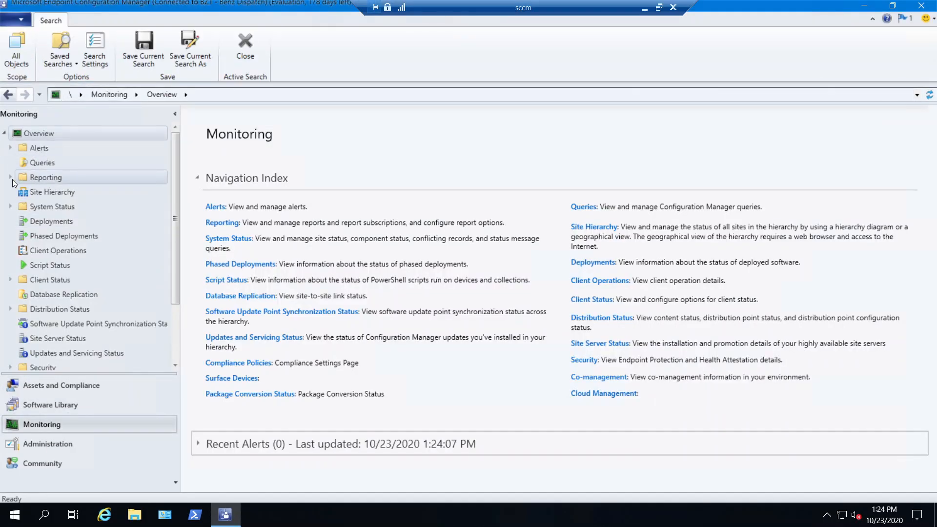
left_click(11, 178)
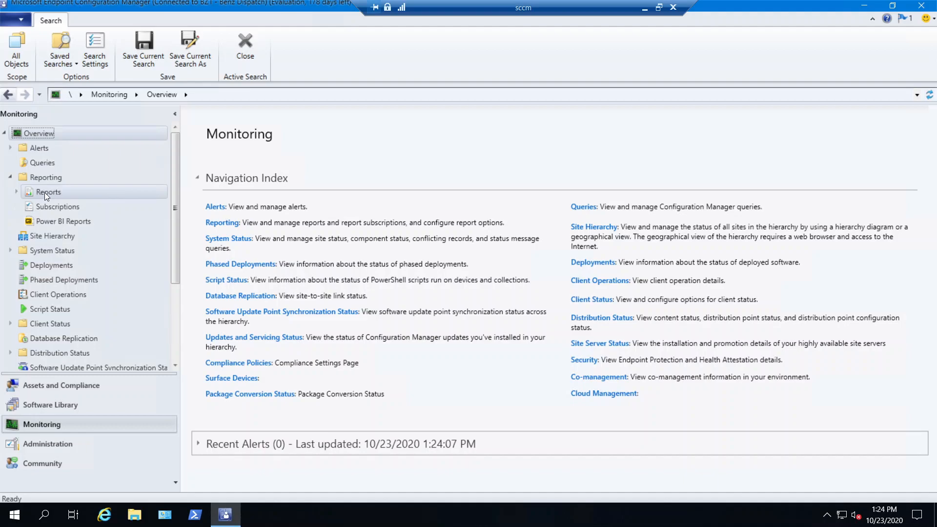
left_click(44, 192)
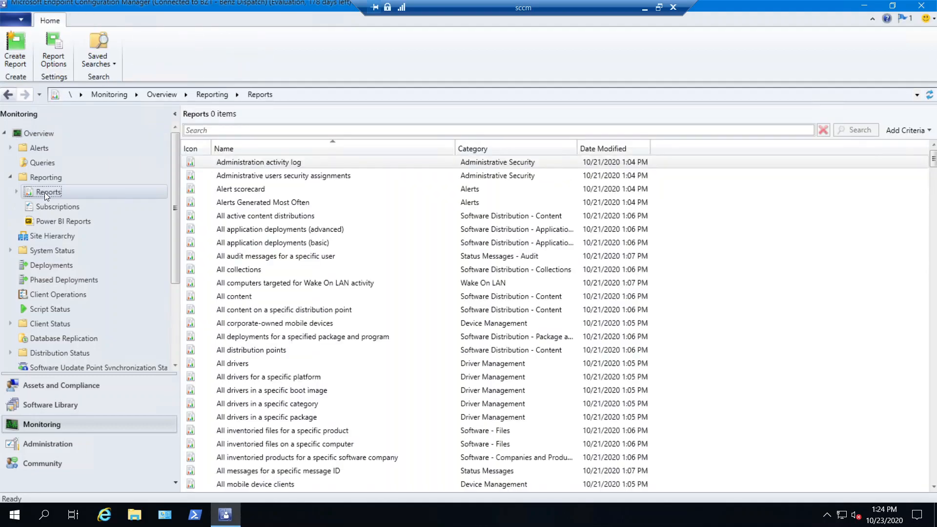
scroll(336, 447, "down", 12)
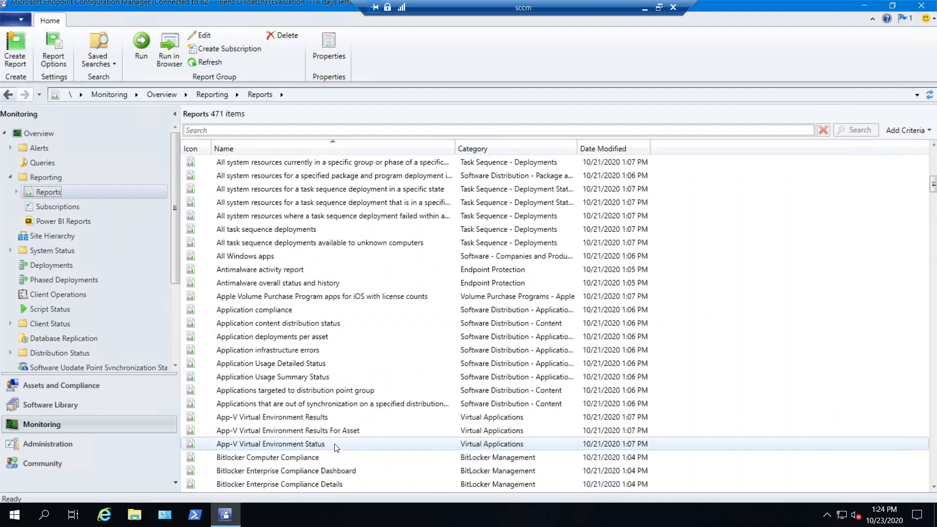
scroll(336, 448, "down", 1)
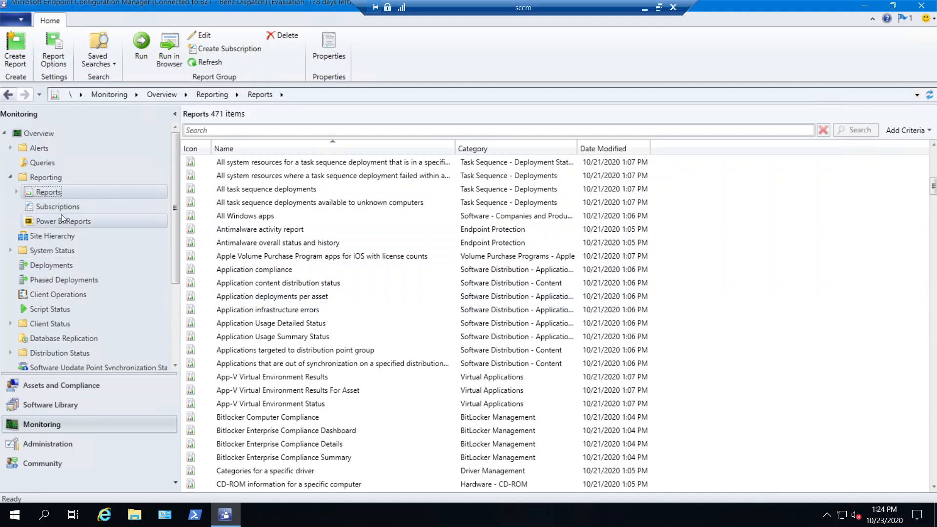
View the Script Status, Deployments and Phased Deployments lists in the Monitoring workspace.
left_click(59, 309)
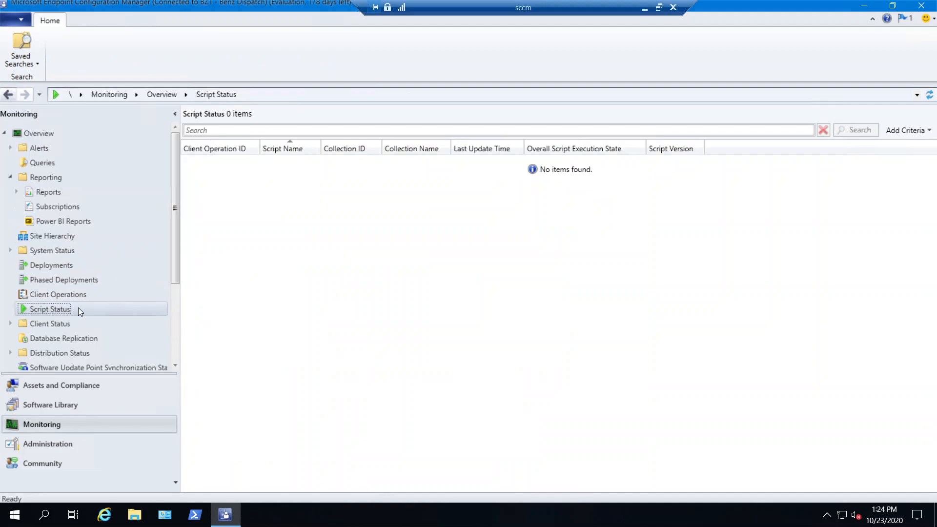
left_click(63, 265)
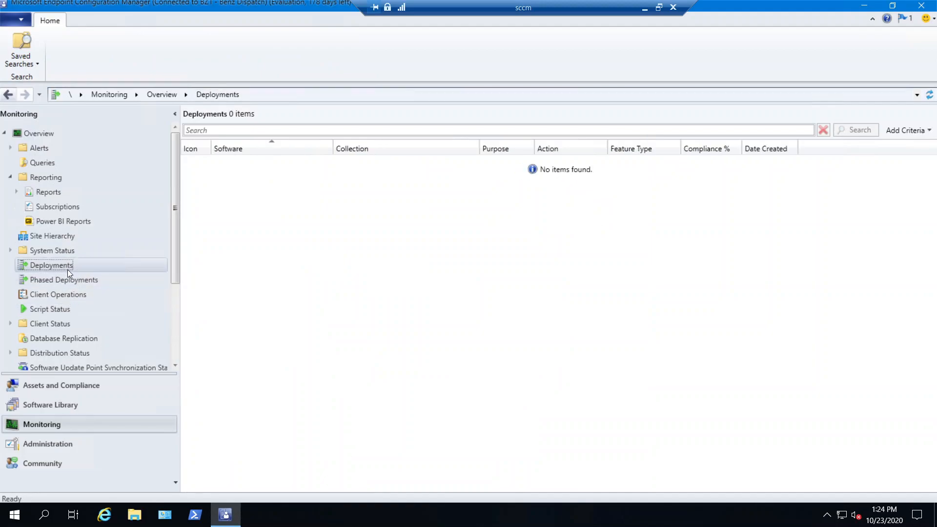
left_click(68, 283)
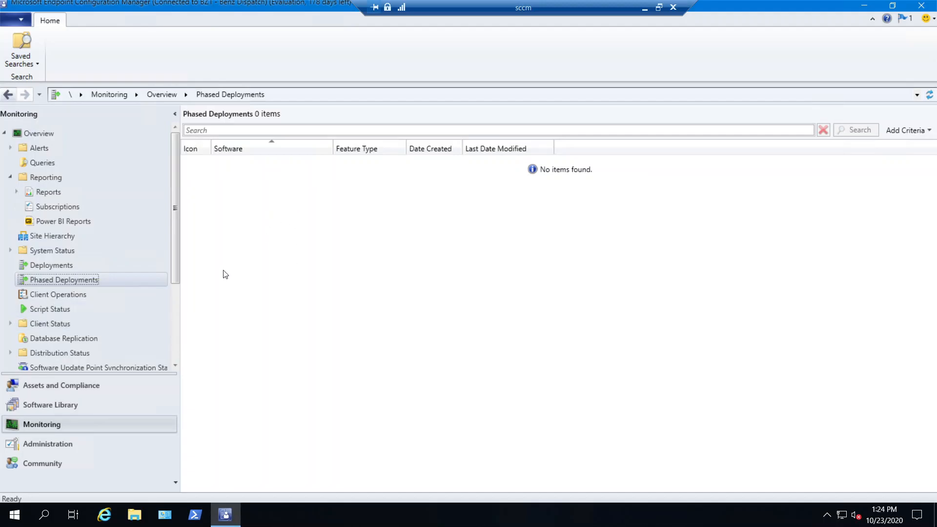
Examine Sites and Servers and Site System Roles under Site Configuration in the Administration workspace.
left_click(68, 444)
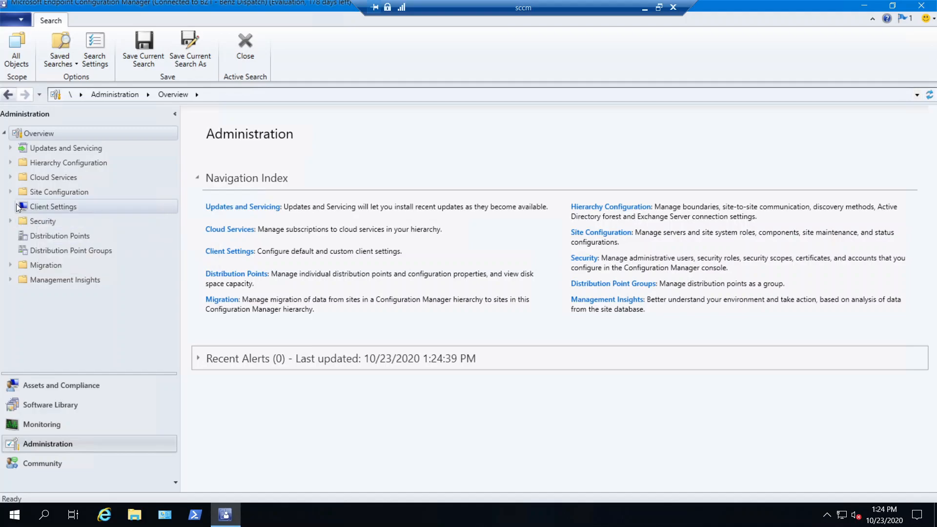
left_click(10, 191)
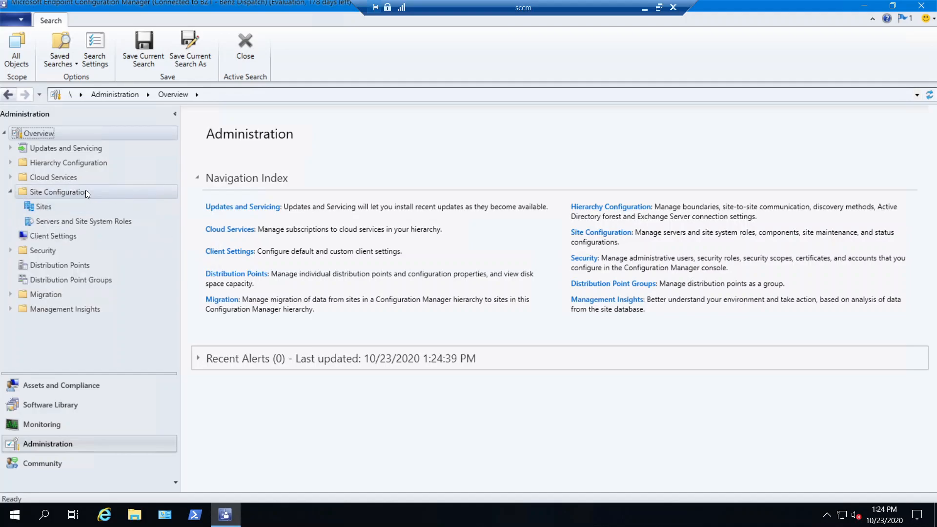
left_click(70, 205)
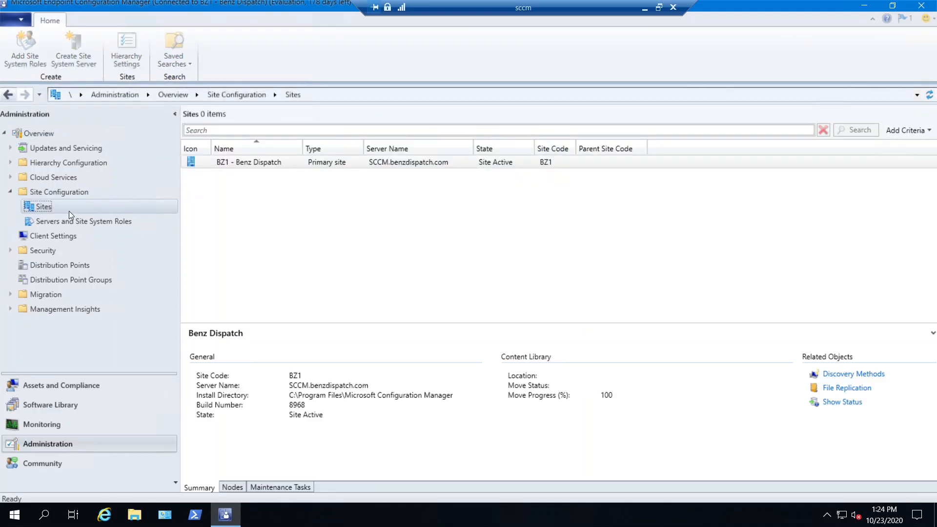
left_click(81, 222)
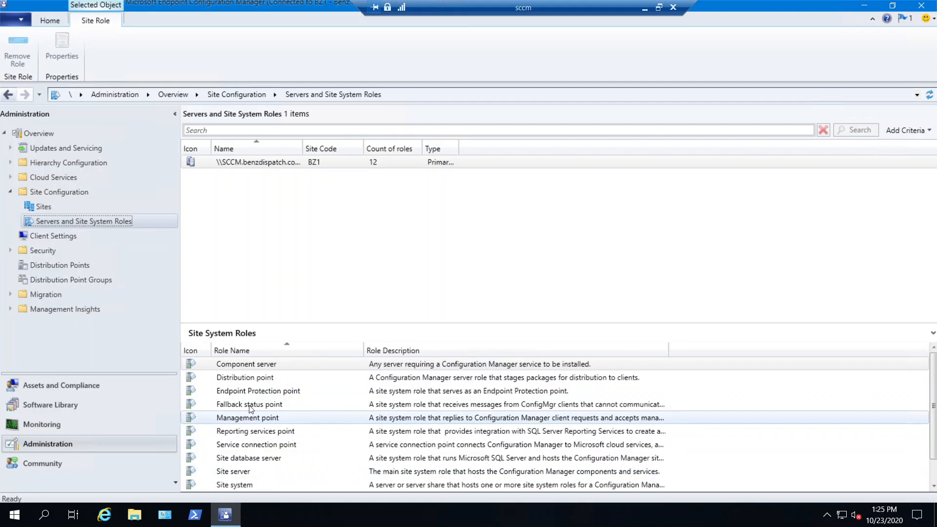
View Operating System Images under Operating Systems in the Software Library workspace, and minimize the sccm remote session.
left_click(52, 413)
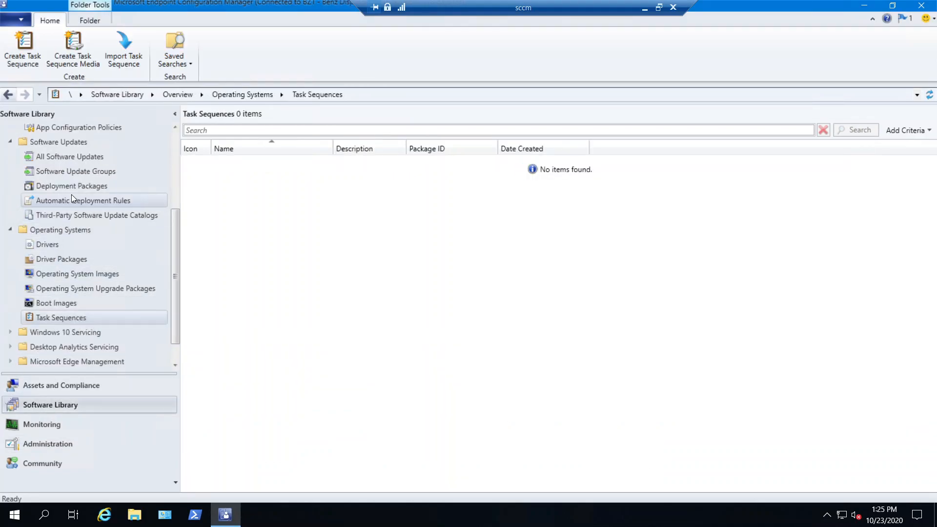
left_click(76, 275)
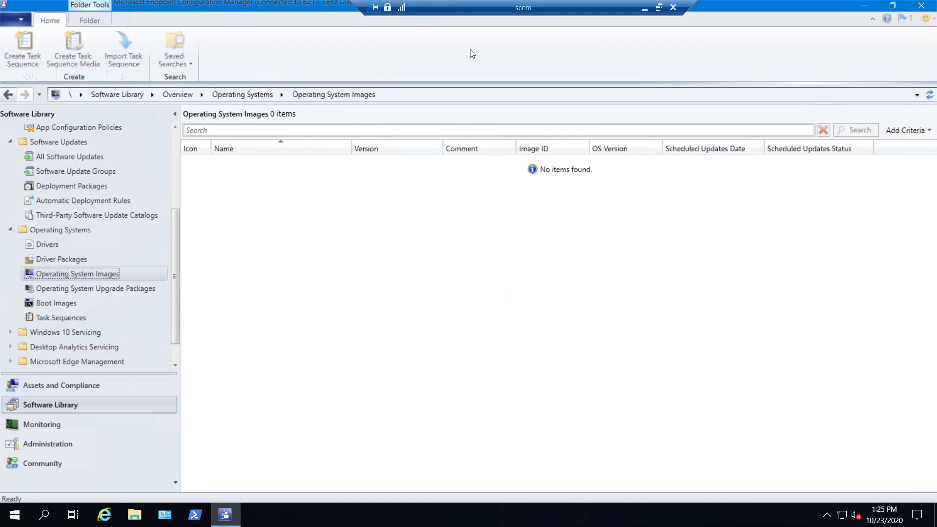
left_click(645, 10)
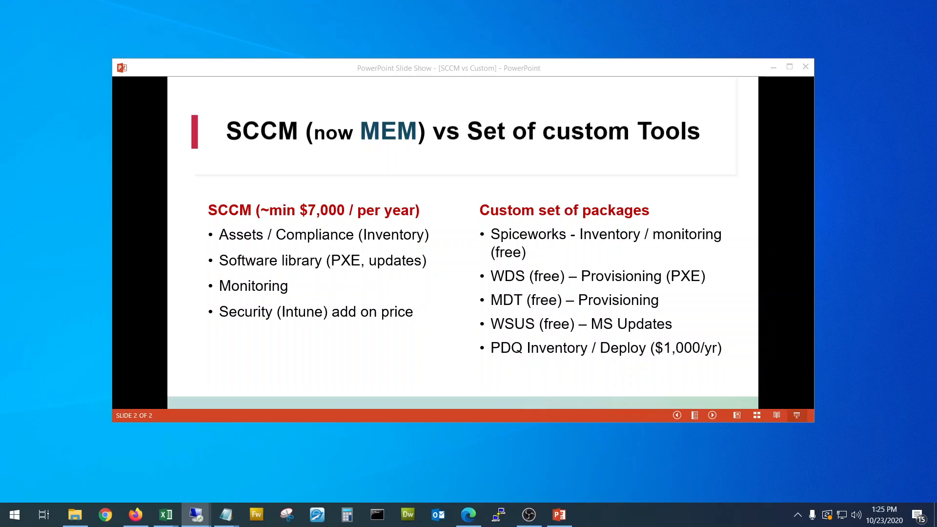
Switch to the hyper01 remote session and arrange the Windows Deployment Services and DeploymentWorkbench windows so that they overlap with both title bars accessible.
key("alt+Tab")
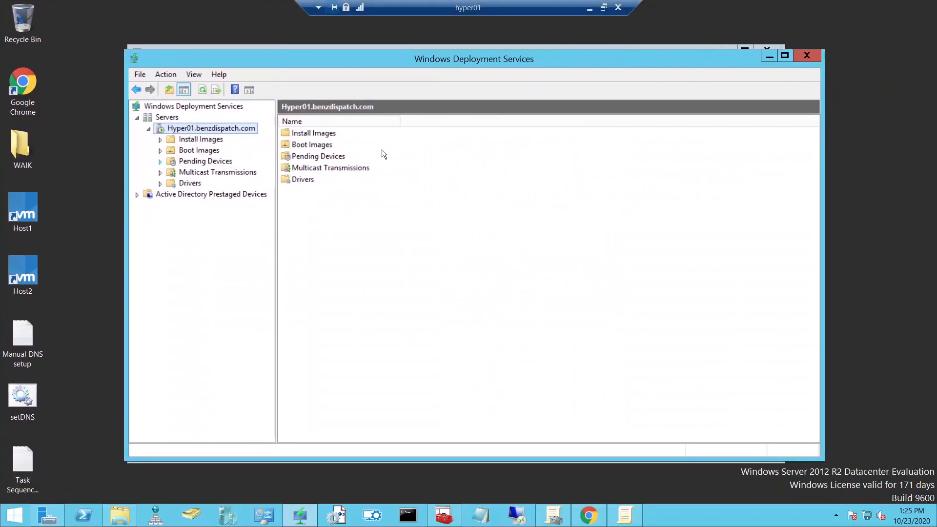
left_click_drag(442, 60, 414, 80)
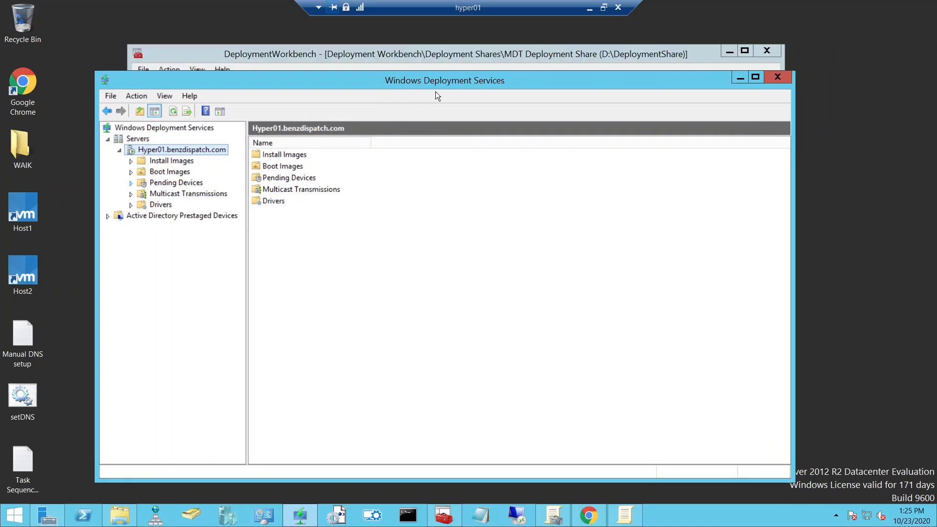
left_click(438, 57)
left_click_drag(437, 60, 455, 106)
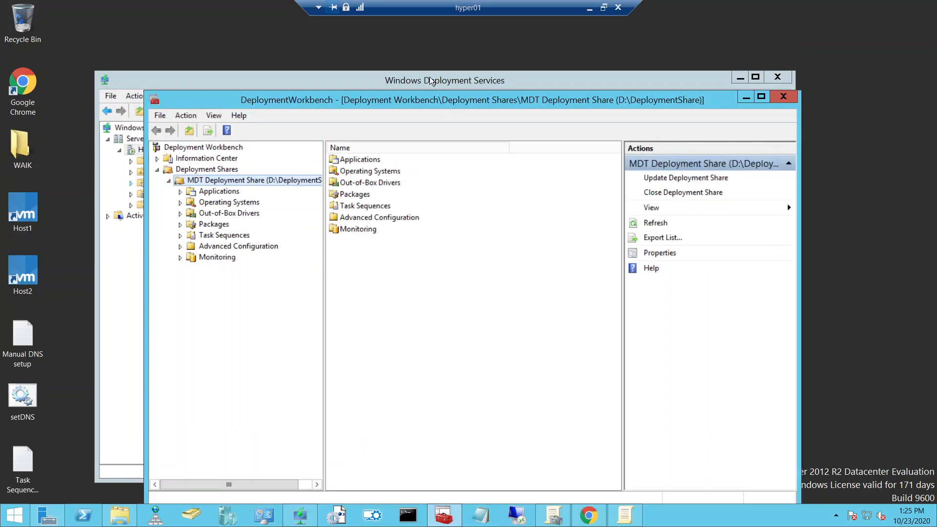
left_click(435, 85)
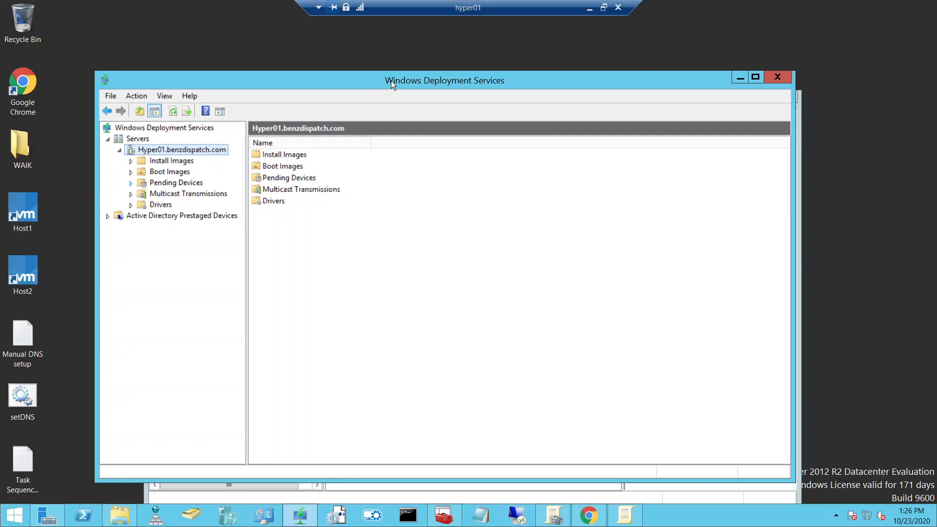
left_click_drag(391, 80, 400, 72)
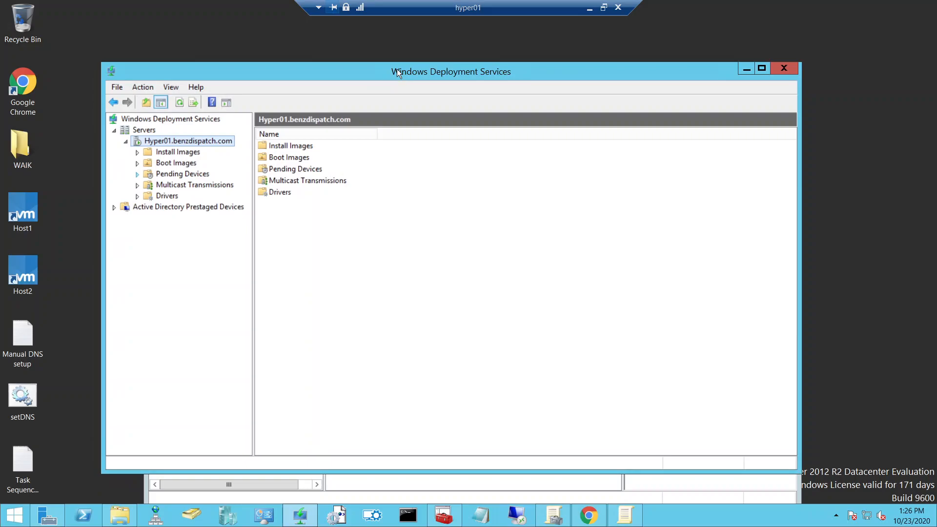
left_click(530, 482)
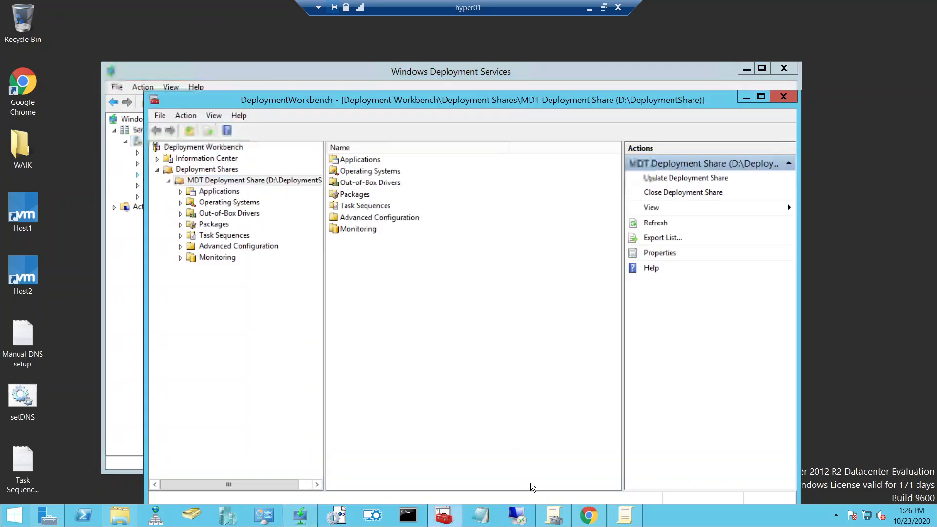
mouse_move(459, 106)
left_mouse_down()
mouse_move(462, 88)
mouse_move(472, 113)
left_mouse_up()
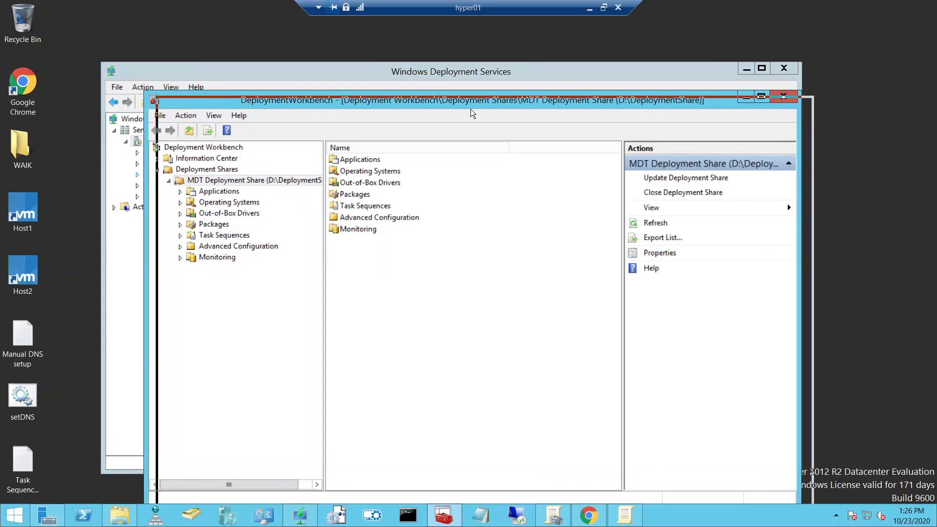
left_click_drag(472, 113, 472, 113)
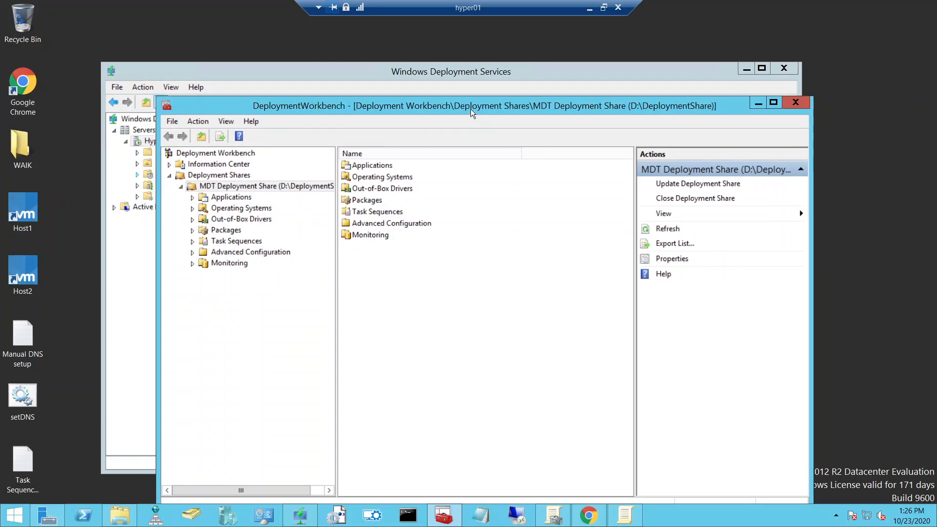
Examine the Install Images groups and the Boot Images of the Hyper01 server in Windows Deployment Services.
left_click(459, 77)
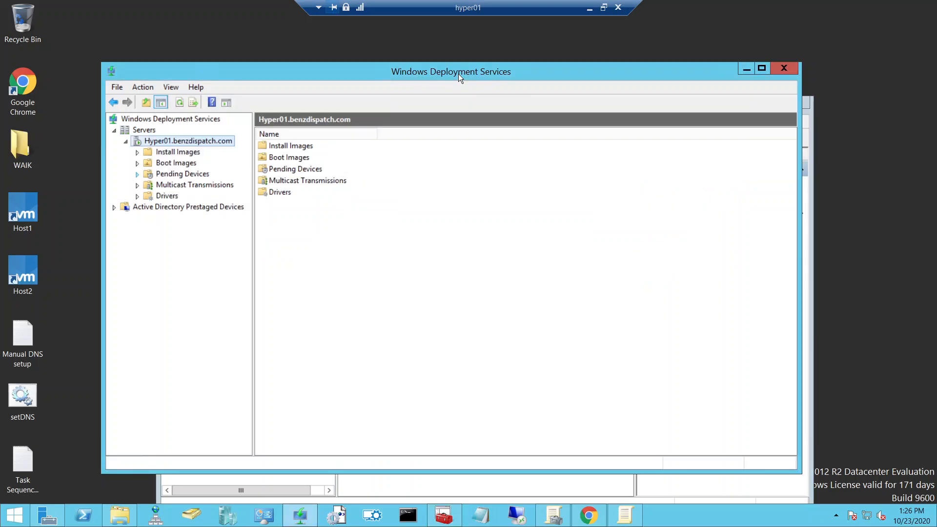
left_click(184, 151)
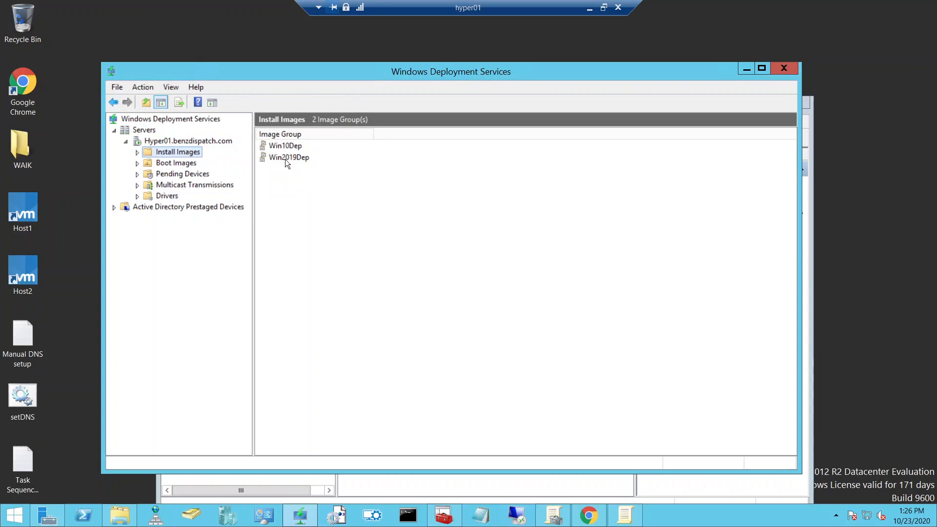
left_click(177, 164)
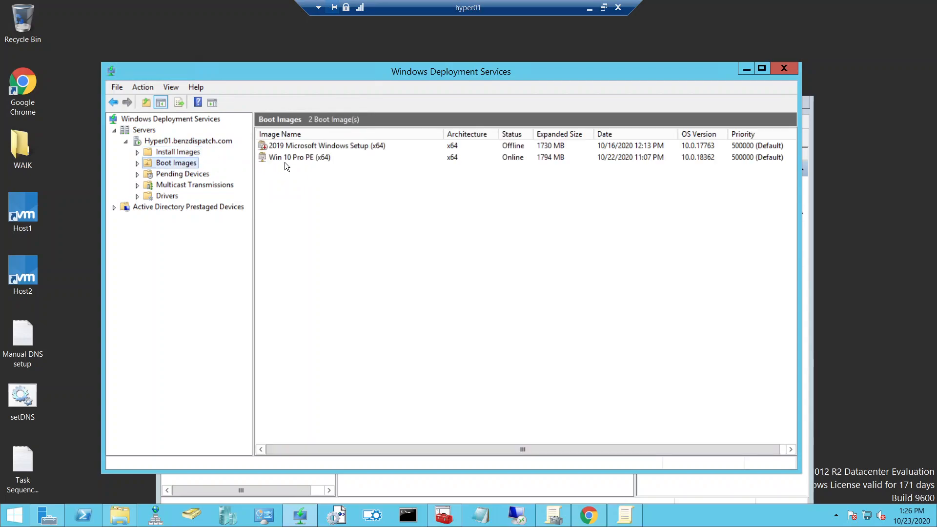
left_click(303, 145)
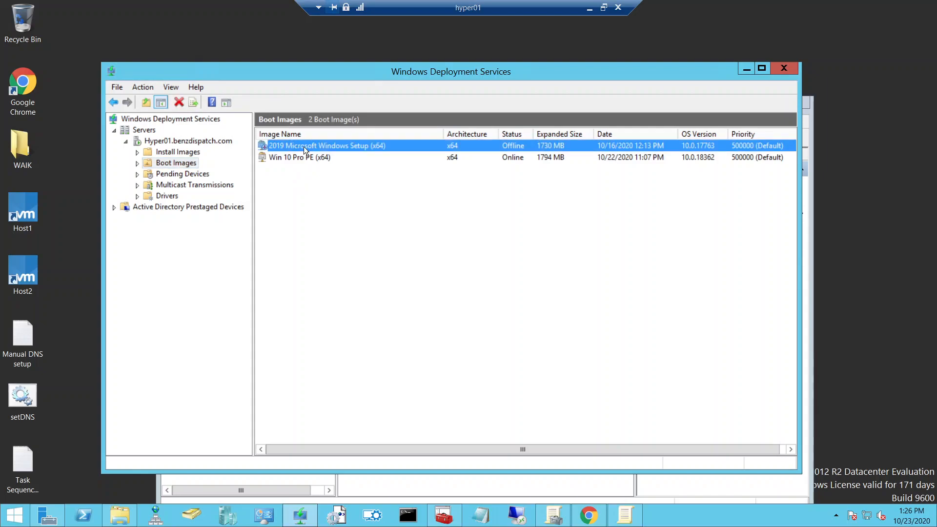
left_click(306, 157)
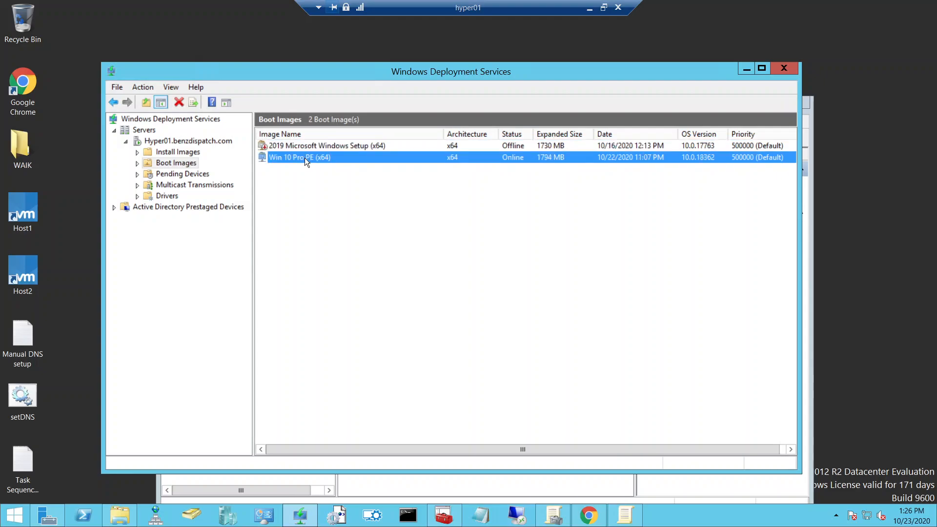
Switch to DeploymentWorkbench and view Applications, Operating Systems, Out-of-Box Drivers and Packages in the MDT Deployment Share.
left_click(427, 489)
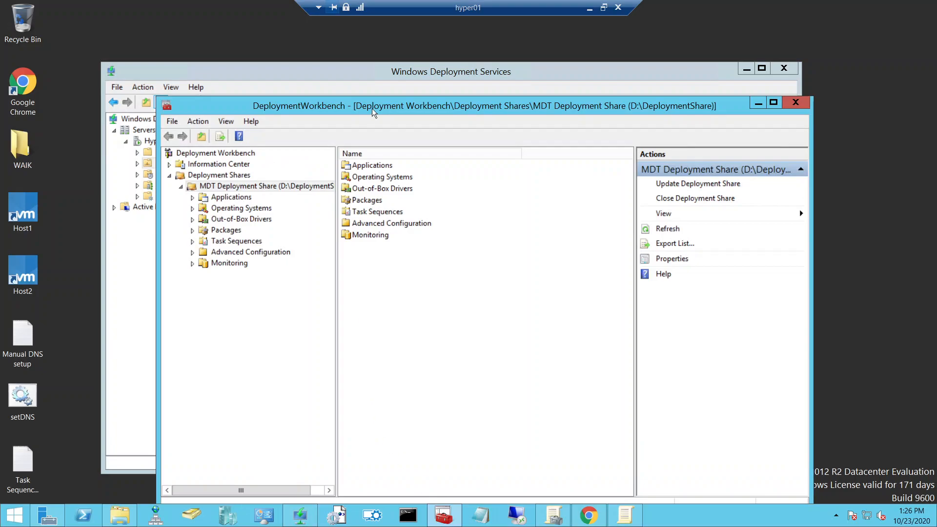
left_click_drag(396, 108, 404, 92)
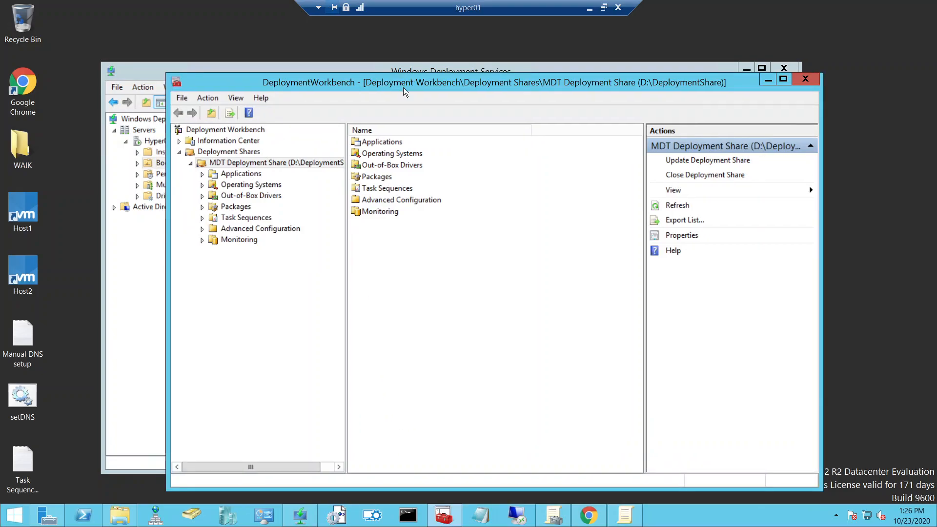
left_click(261, 175)
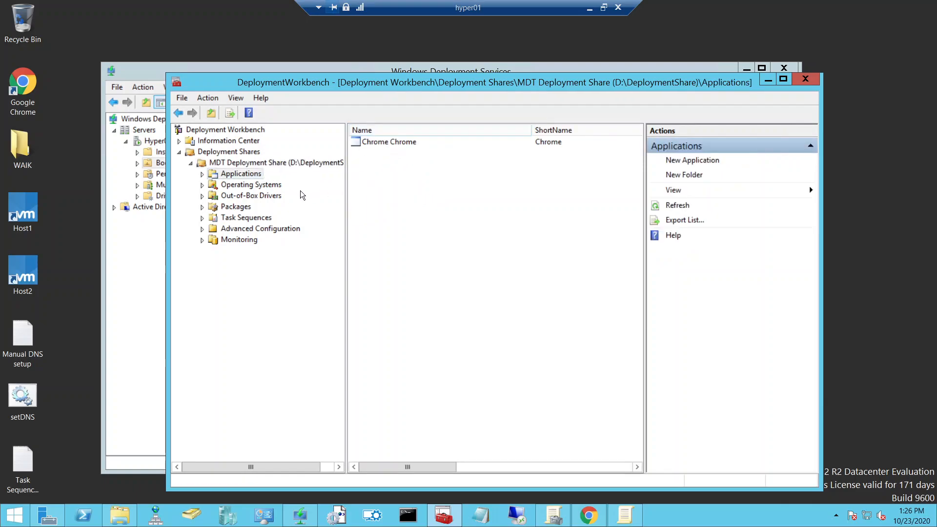
left_click(268, 187)
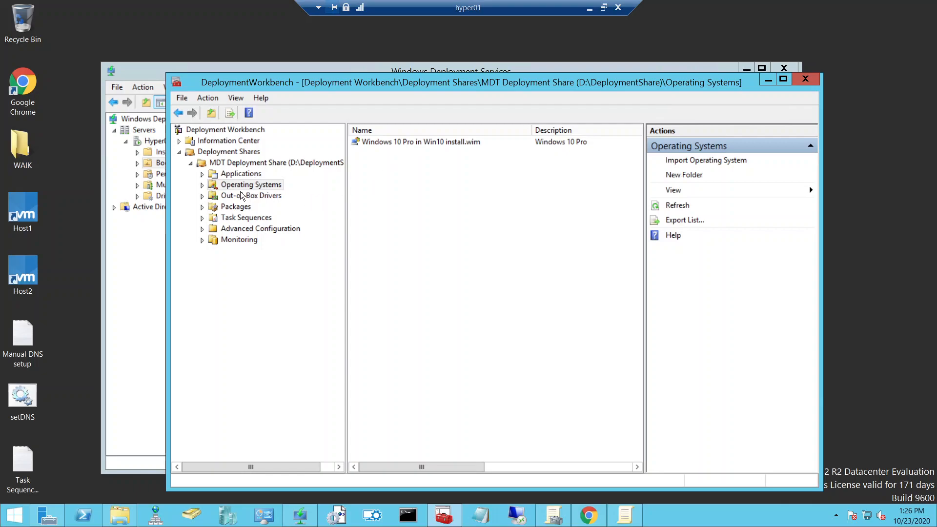
left_click(253, 197)
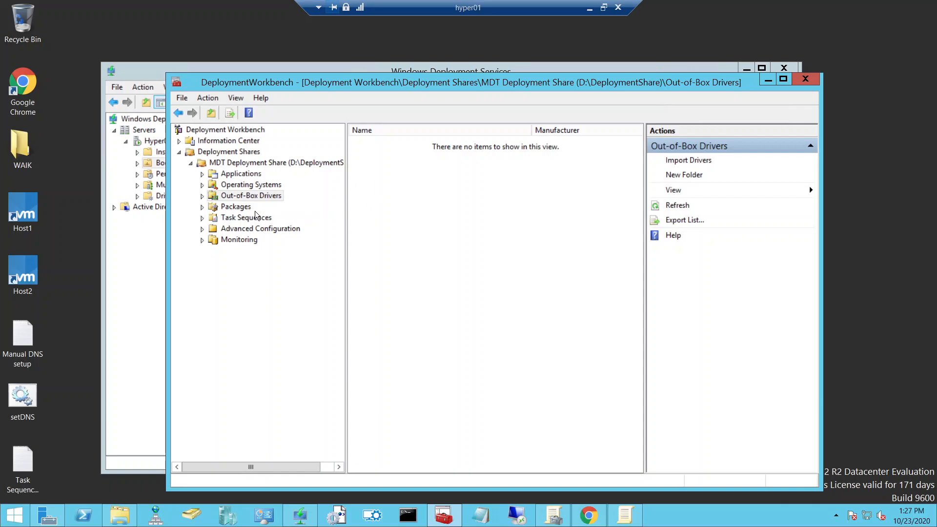
left_click(241, 210)
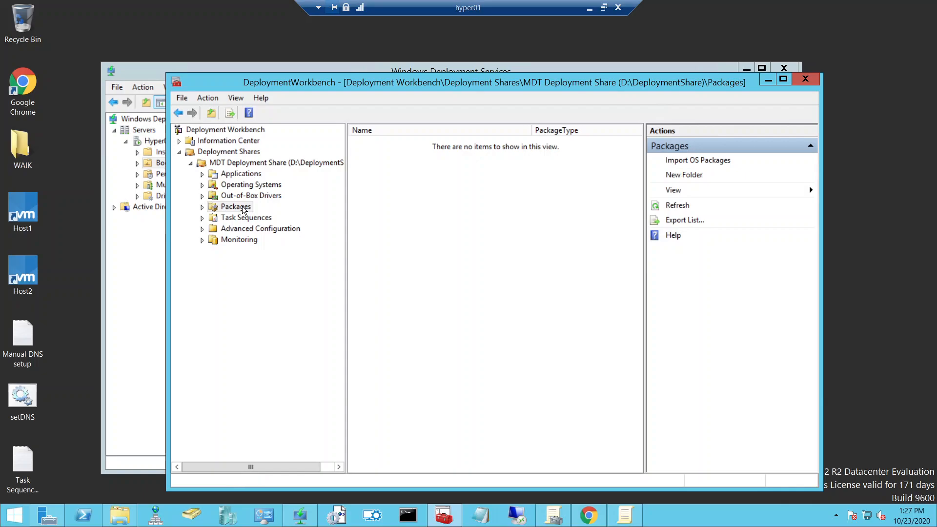
Switch to Windows Configuration Designer, review the provisioning options on its start page, and minimize it.
left_click(373, 516)
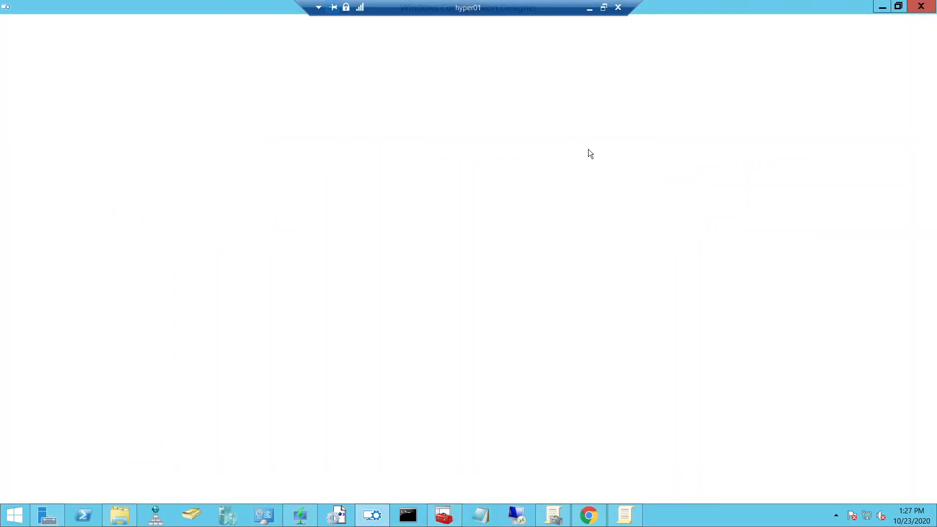
left_click_drag(634, 7, 536, 86)
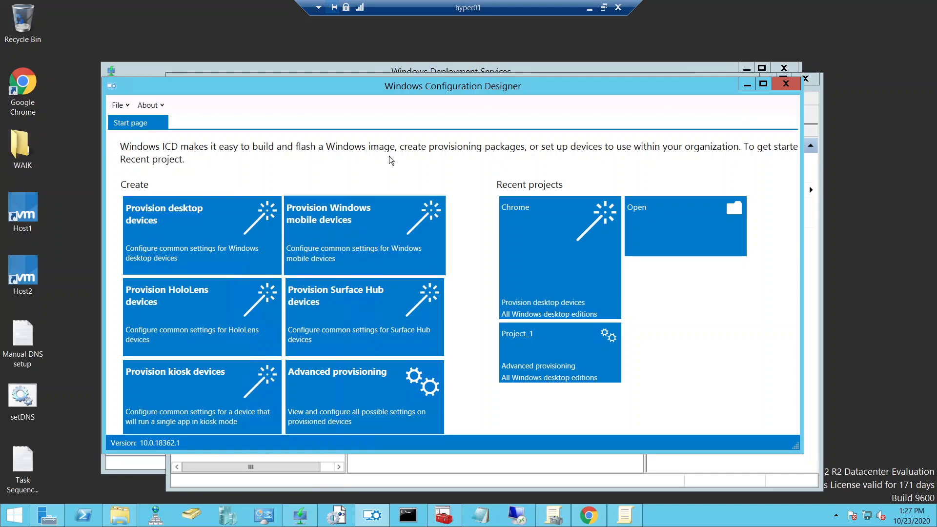
left_click(747, 85)
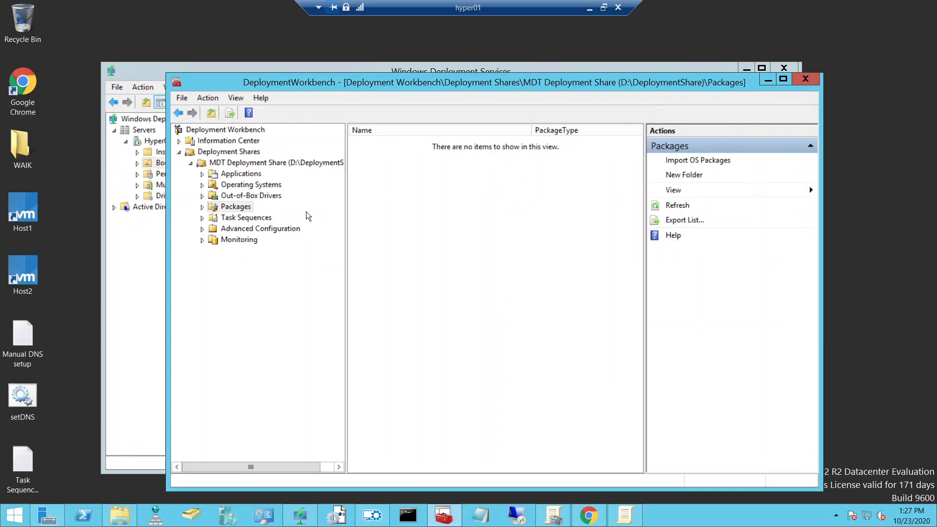
Open the properties of the Windows 10 Pro task sequence in the MDT Deployment Share and display its sequence steps.
left_click(241, 219)
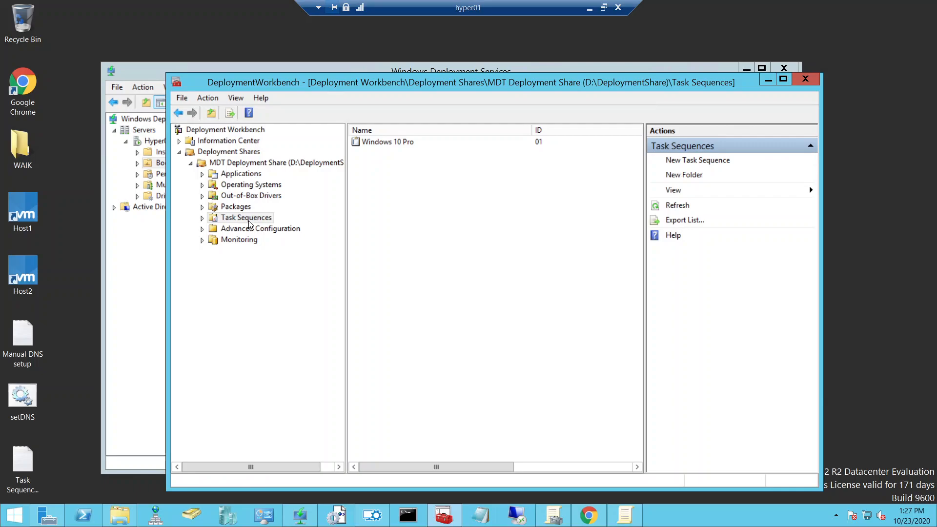
right_click(388, 142)
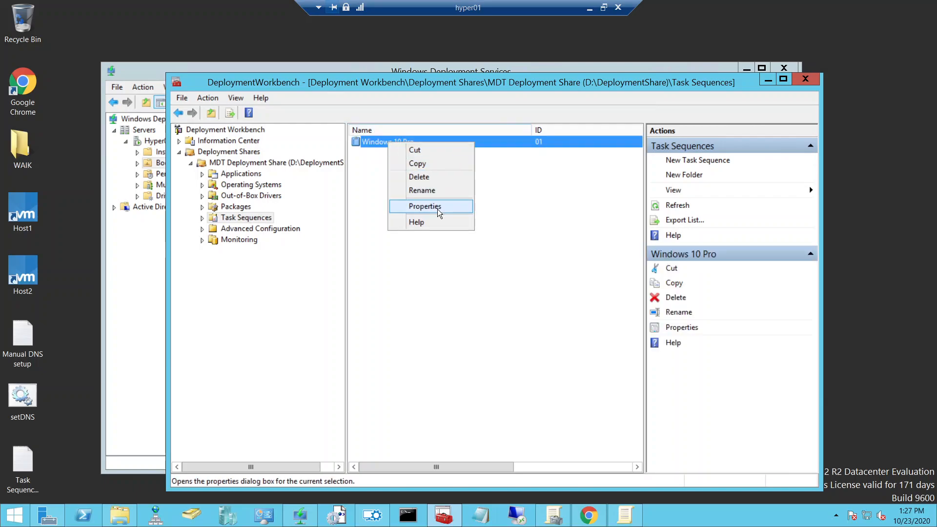
left_click(437, 207)
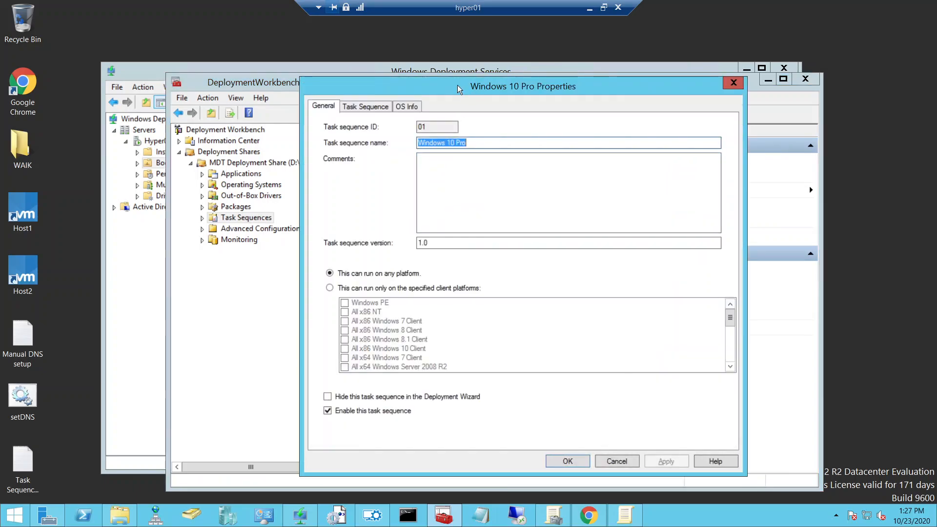
left_click_drag(478, 90, 425, 88)
left_click(317, 107)
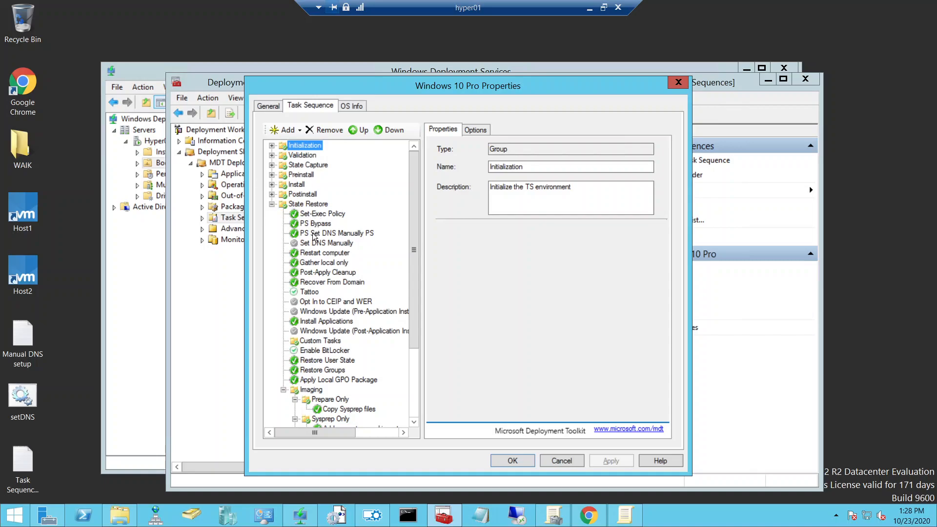
Inspect the commands and script of the Set-Exec Policy, PS Bypass and PS Set DNS Manually PS steps under State Restore.
left_click(314, 216)
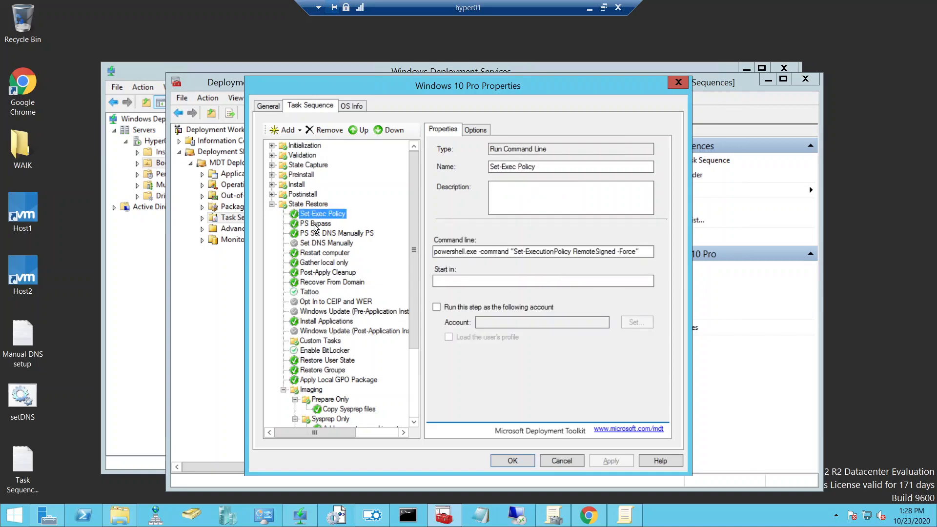
left_click(318, 222)
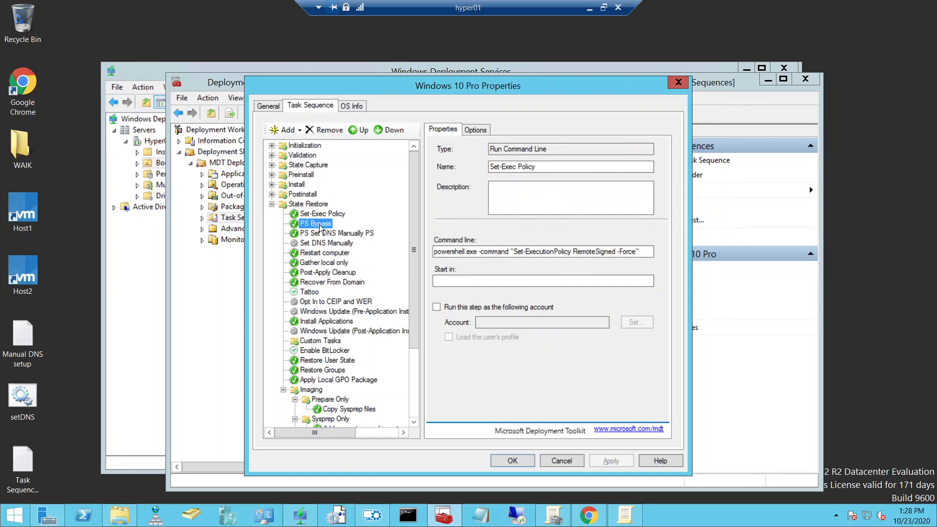
left_click(325, 214)
left_click(326, 224)
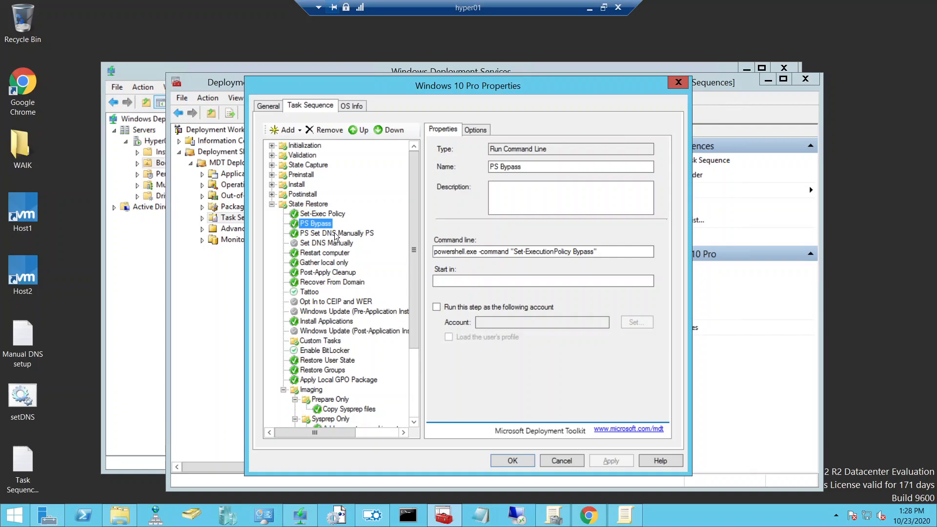
left_click(336, 234)
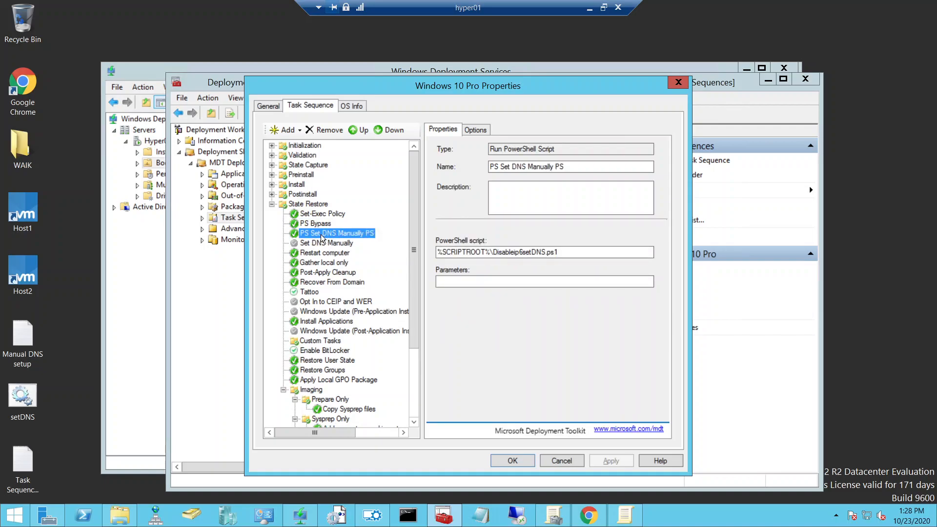
Open the Disableip6setDNS script from the Scripts folder of D:\DeploymentShare in Notepad.
mouse_move(130, 521)
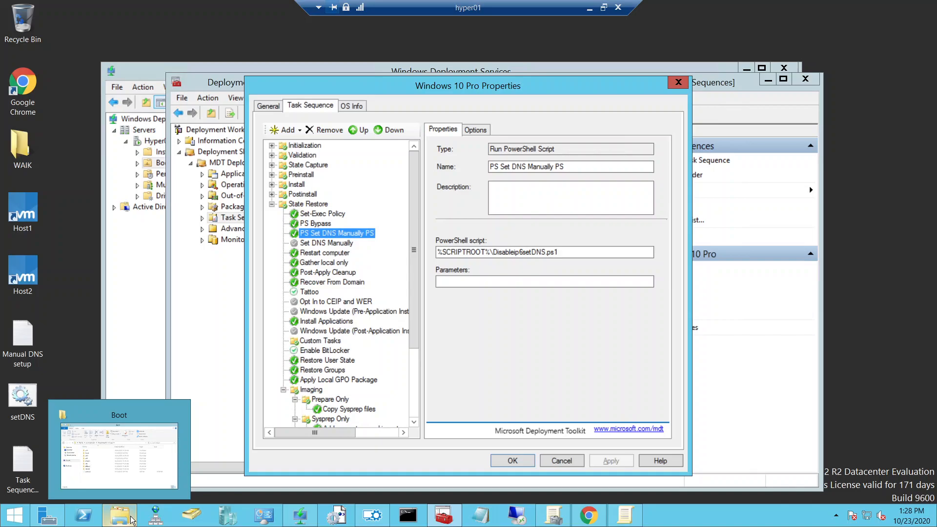
left_click(167, 404)
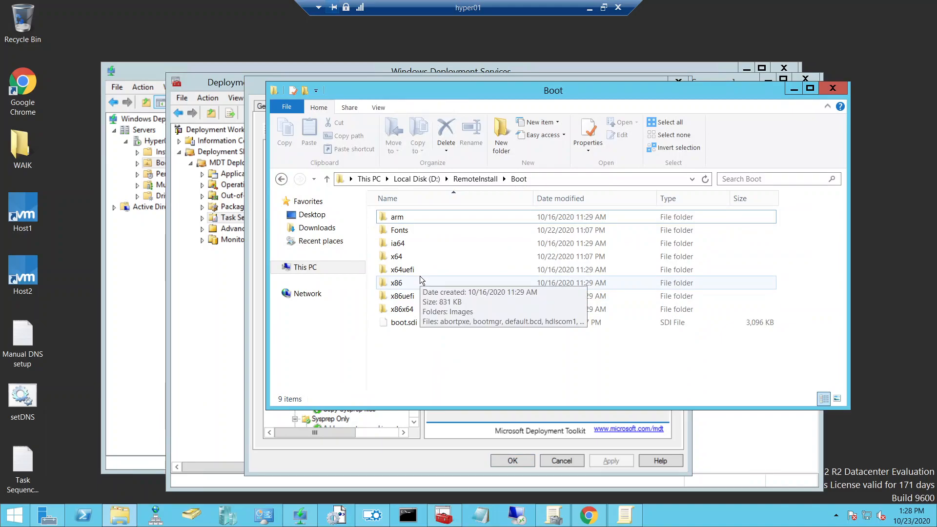
left_click(469, 180)
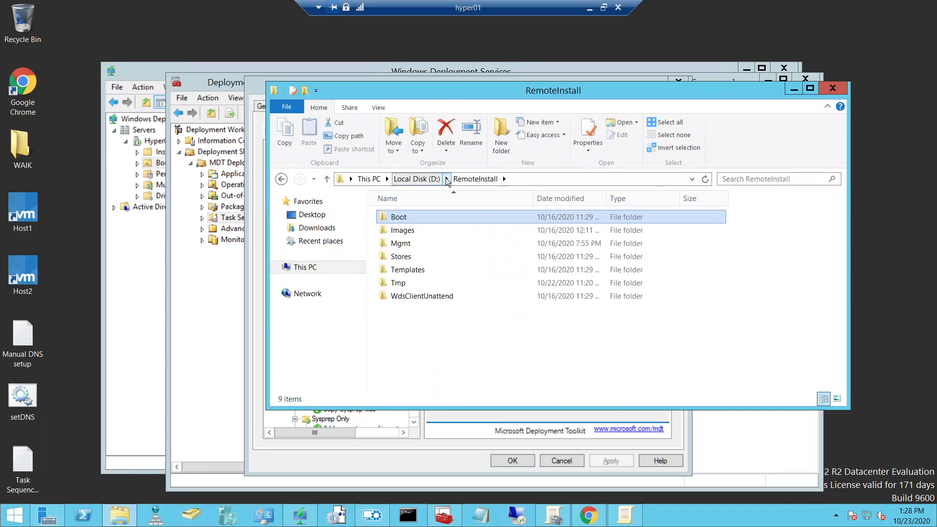
left_click(422, 179)
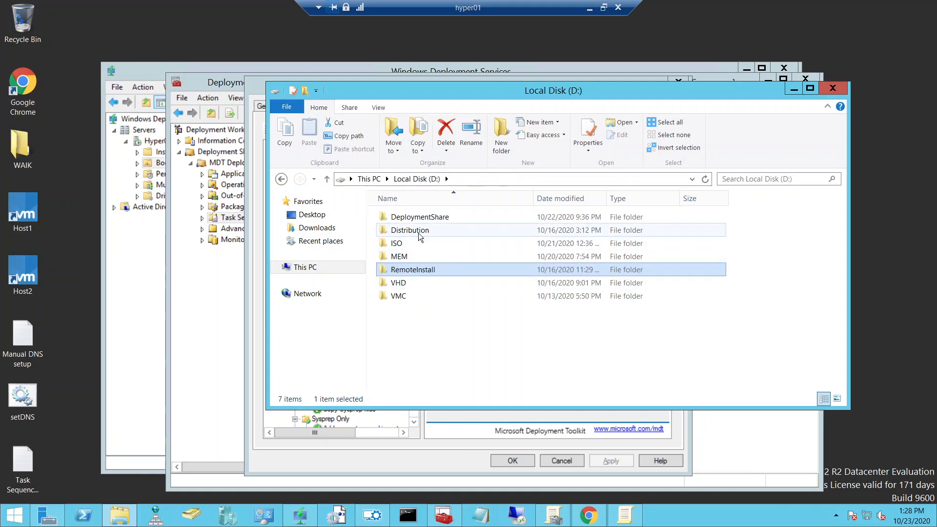
double_click(428, 218)
double_click(419, 335)
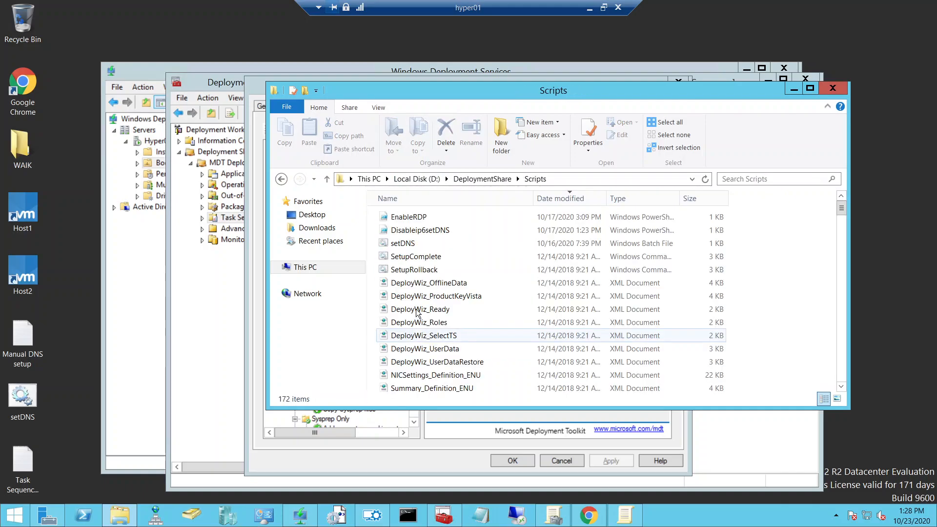
right_click(423, 230)
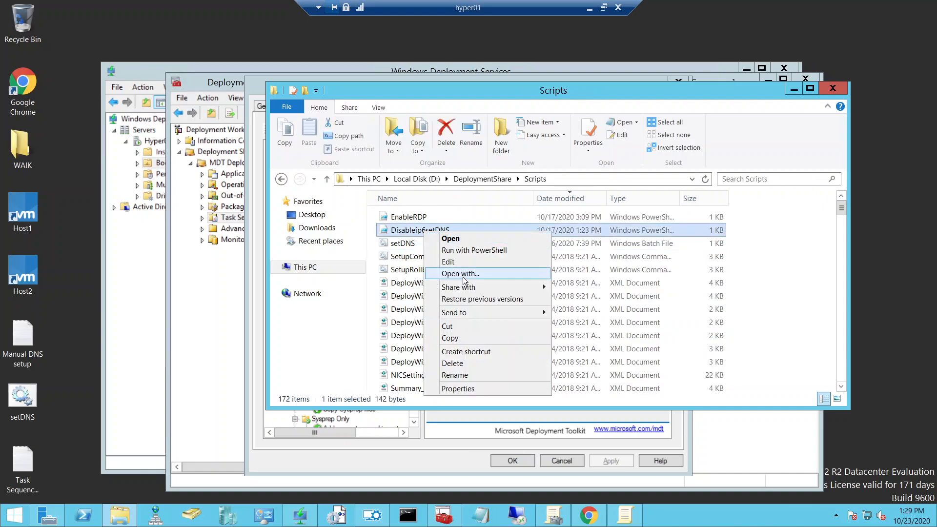
left_click(459, 267)
left_click(439, 168)
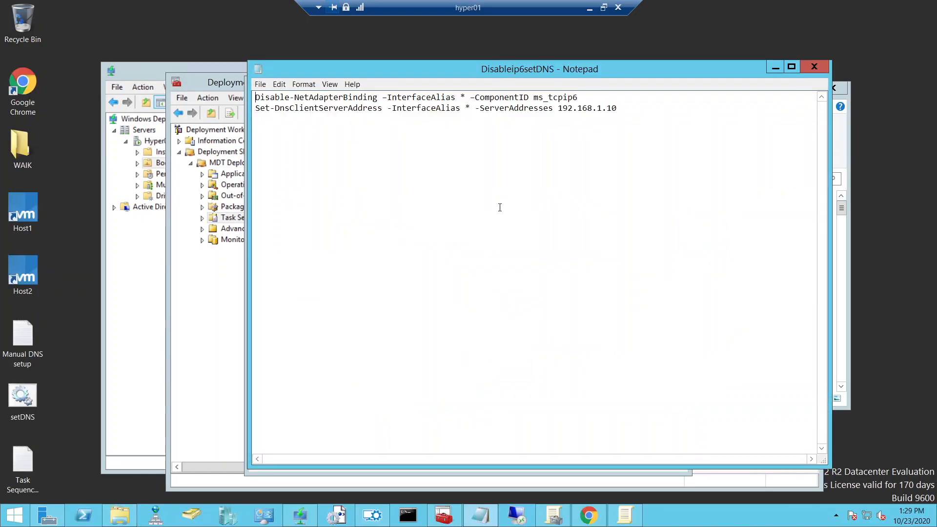
Examine the script's Disable-NetAdapterBinding line, highlighting the InterfaceAlias wildcard and the ms_tcpip6 component ID.
left_click_drag(485, 58, 501, 162)
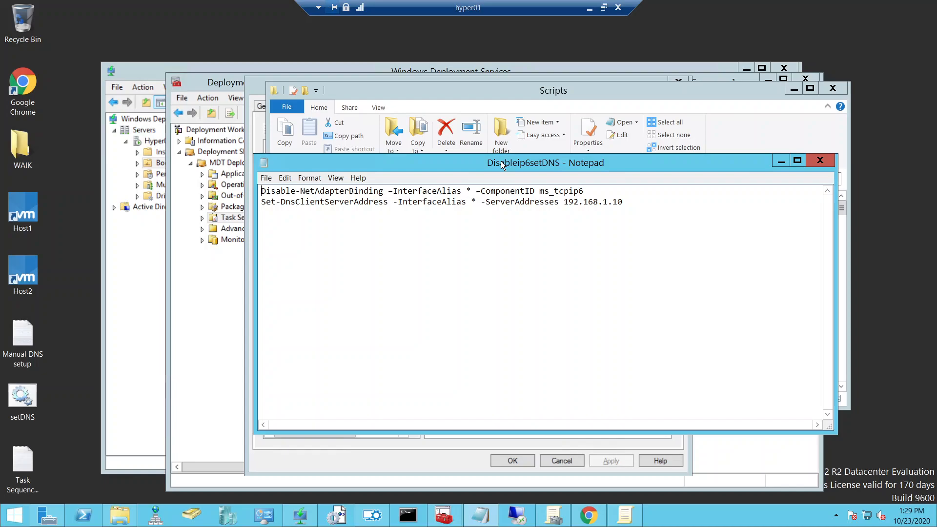
left_click_drag(501, 162, 501, 144)
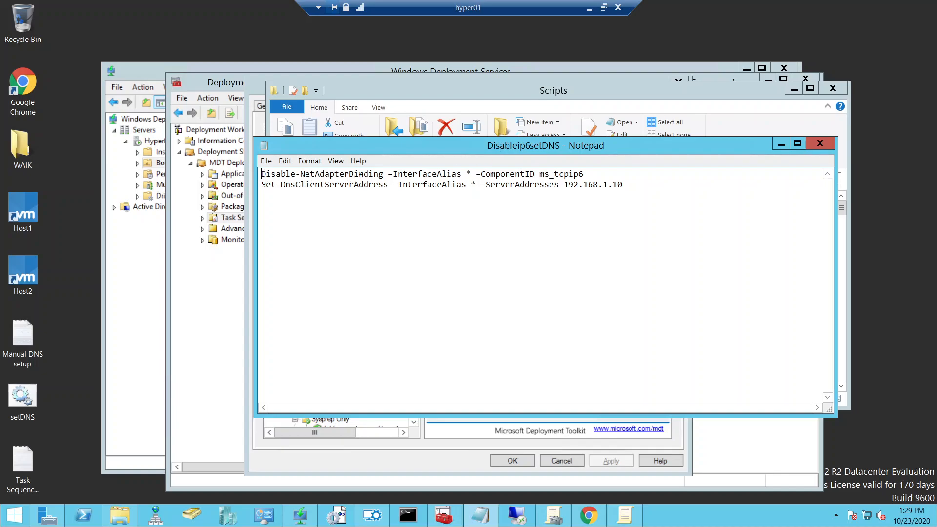
left_click_drag(609, 174, 227, 174)
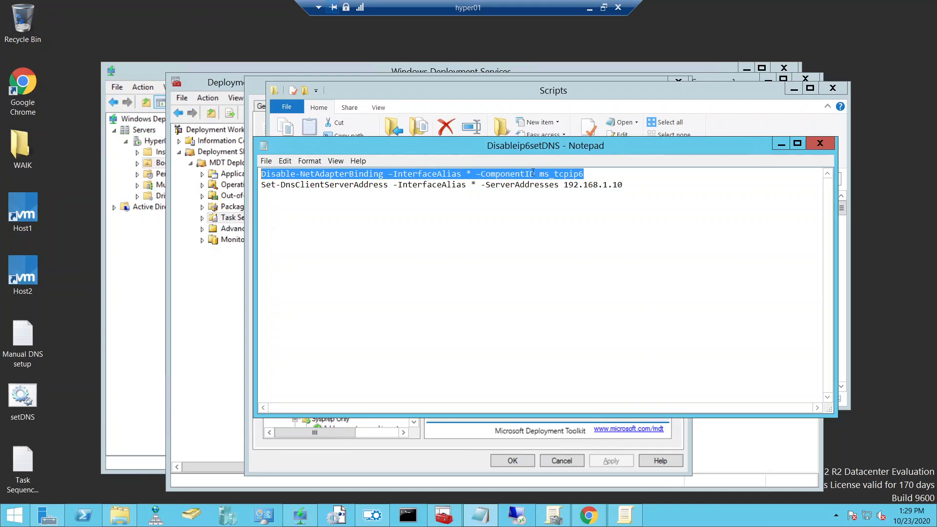
left_click(477, 174)
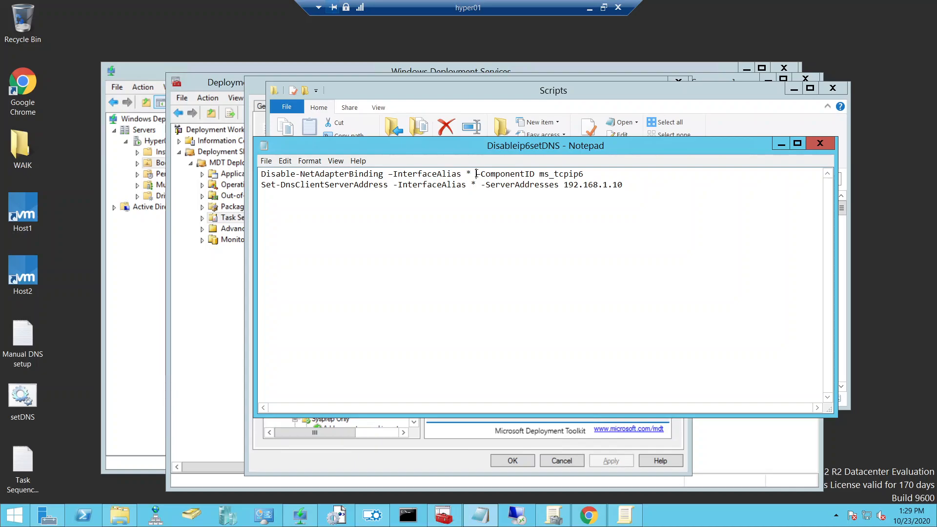
left_click_drag(476, 174, 466, 173)
left_click_drag(389, 174, 472, 172)
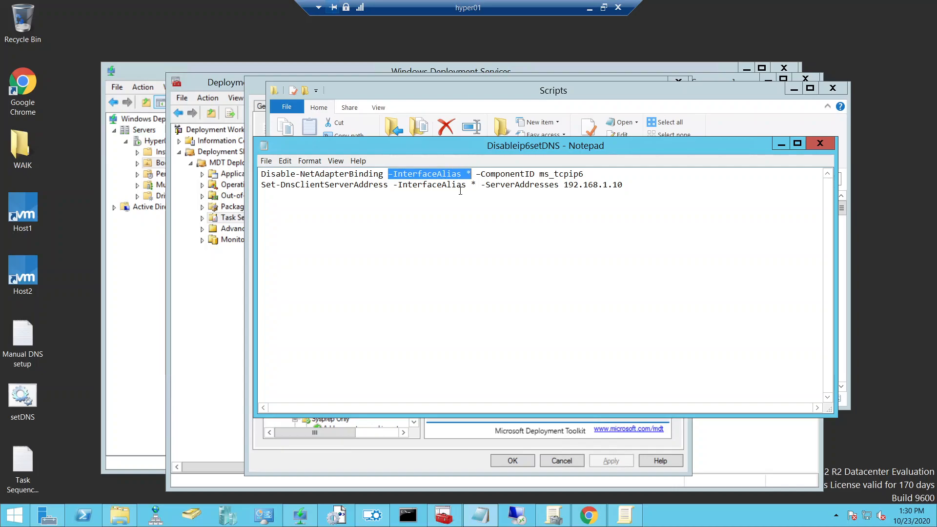
left_click_drag(475, 173, 464, 171)
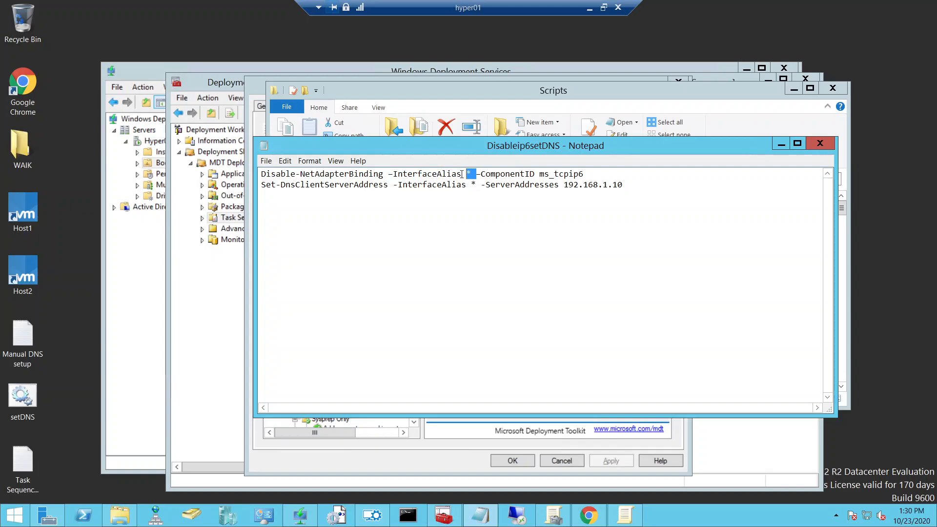
left_click_drag(583, 174, 540, 174)
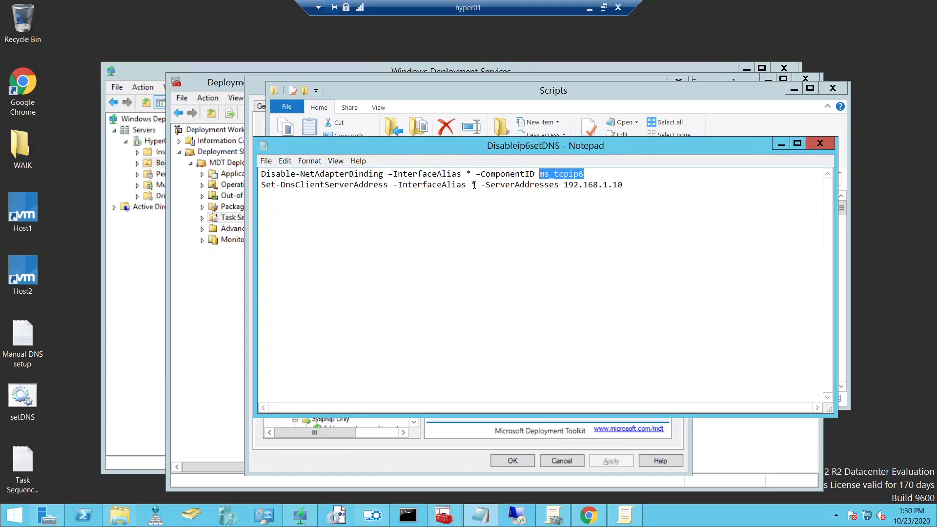
Highlight the Set-DnsClientServerAddress command and its server address, and close the script and the Scripts folder.
left_click_drag(262, 186, 445, 191)
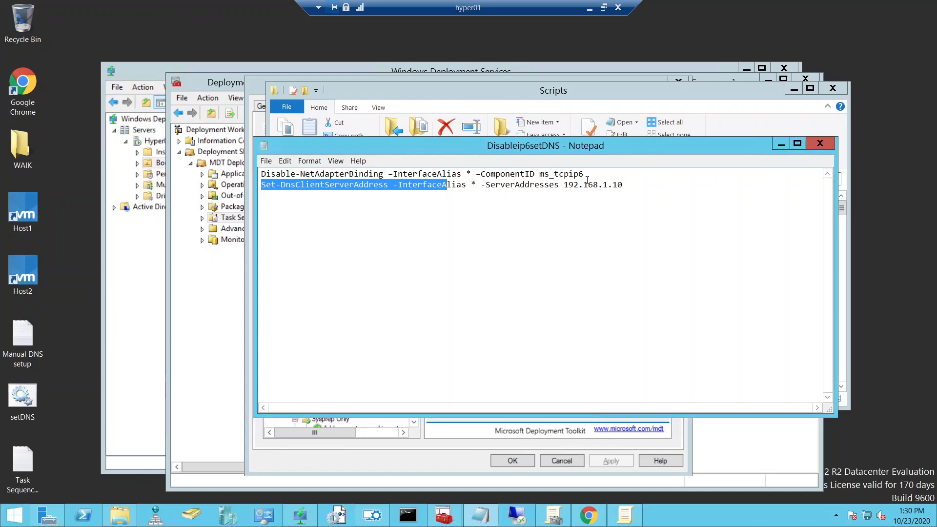
left_click_drag(623, 185, 560, 184)
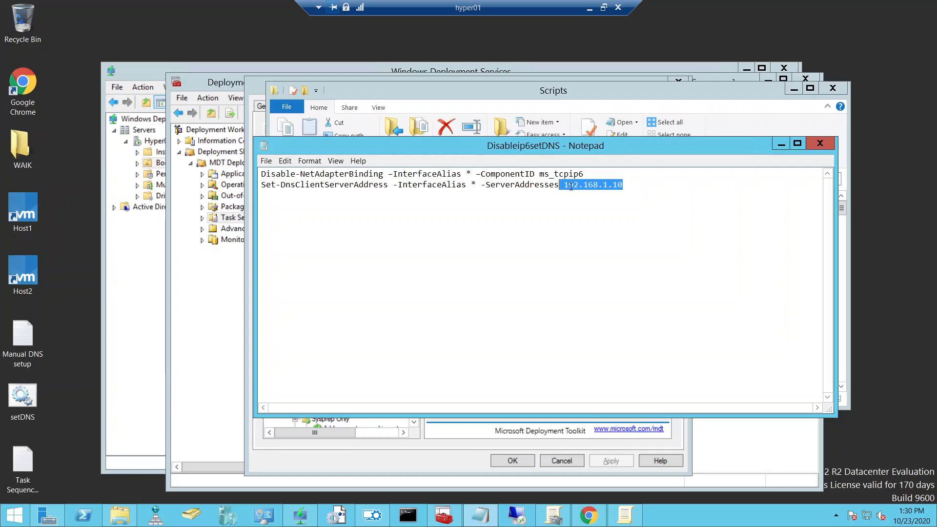
left_click(818, 143)
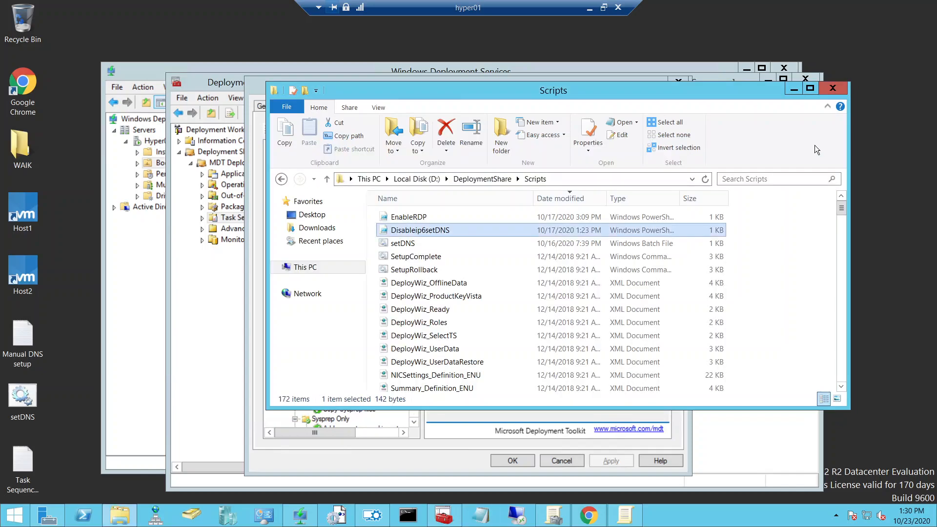
left_click(843, 90)
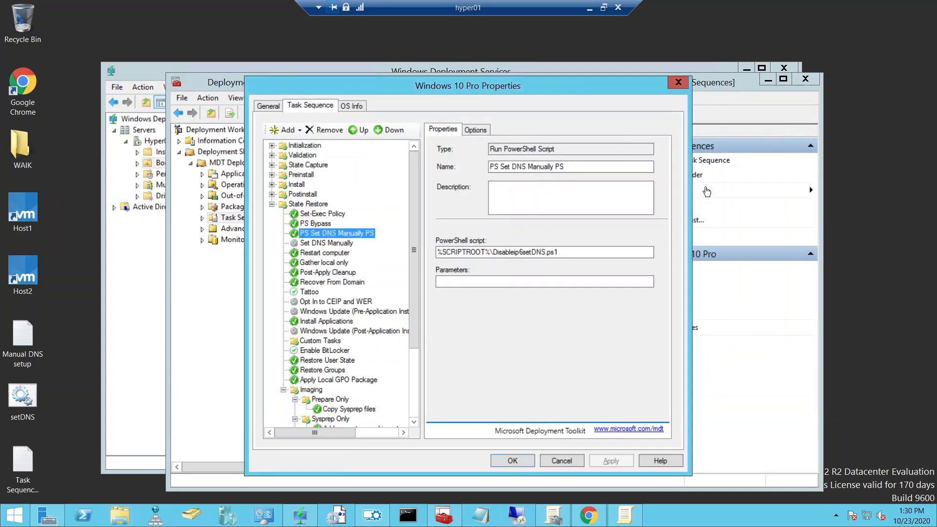
View the Restart computer step under State Restore and close the Windows 10 Pro properties.
left_click(330, 253)
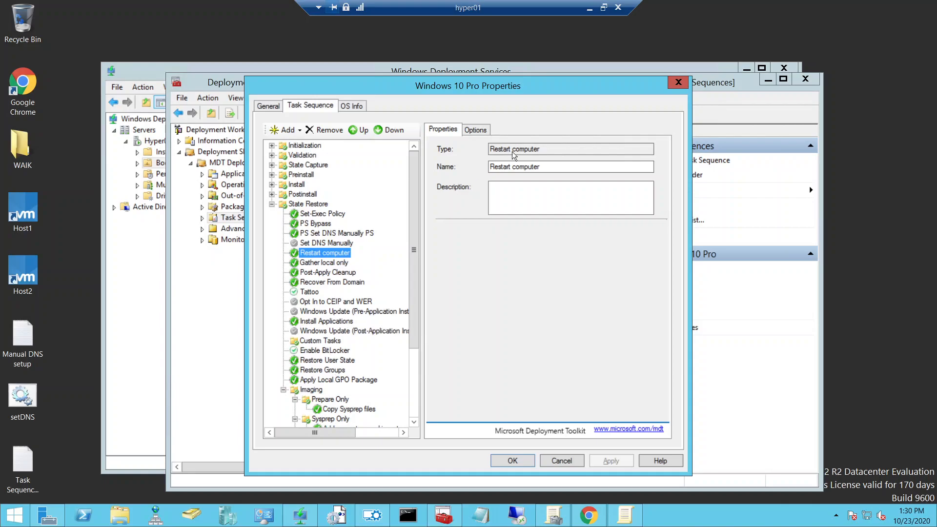
left_click(681, 85)
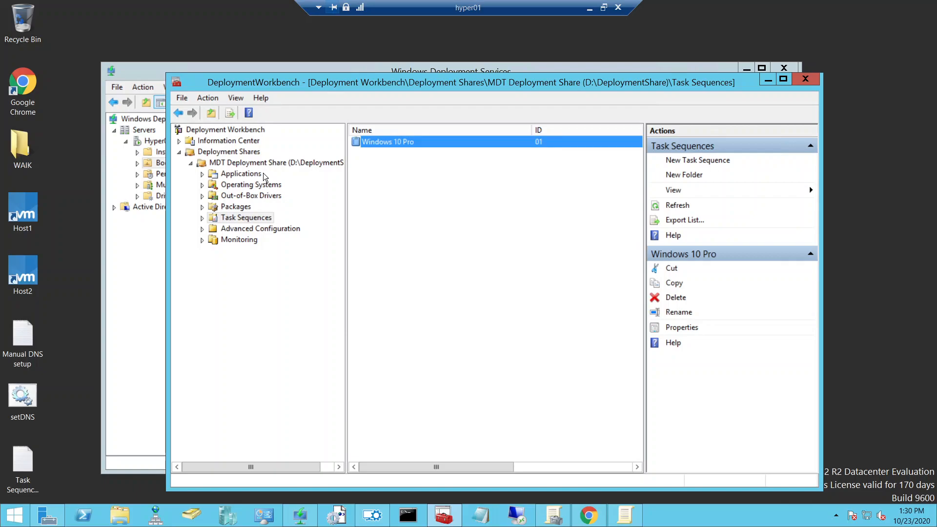
Open the rules in the MDT Deployment Share properties and review the Skip settings under Default.
right_click(267, 164)
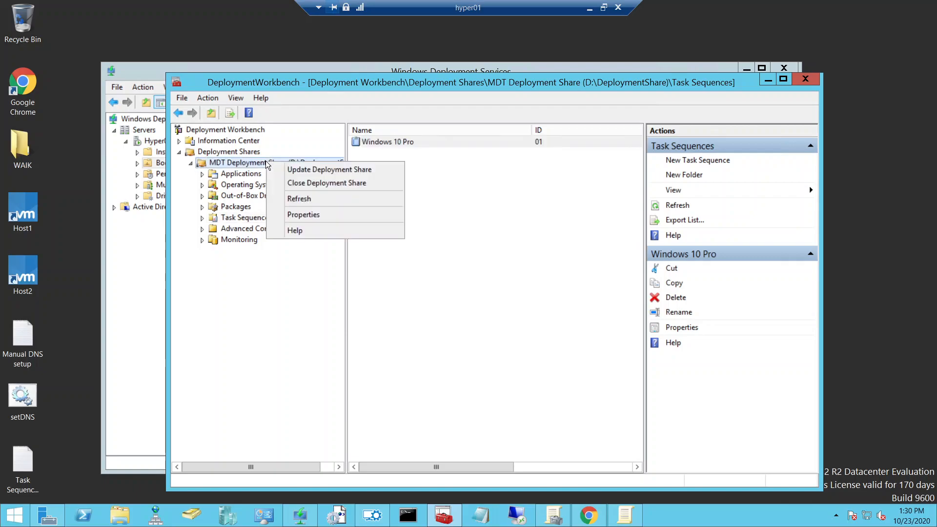
left_click(296, 215)
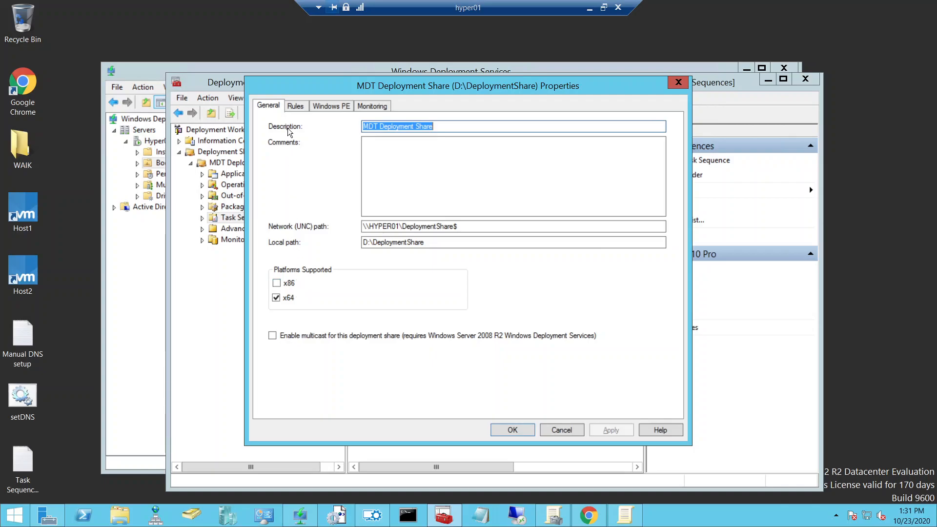
left_click(293, 107)
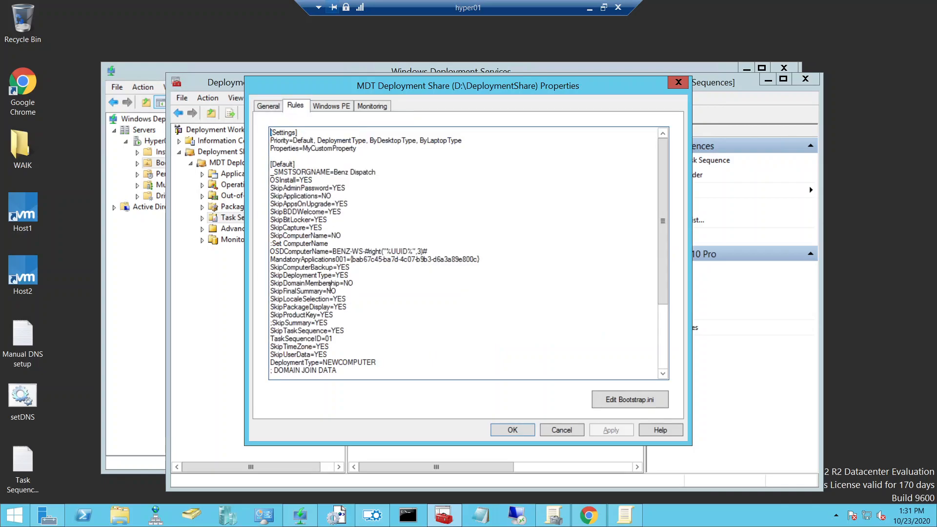
left_click_drag(339, 235, 270, 189)
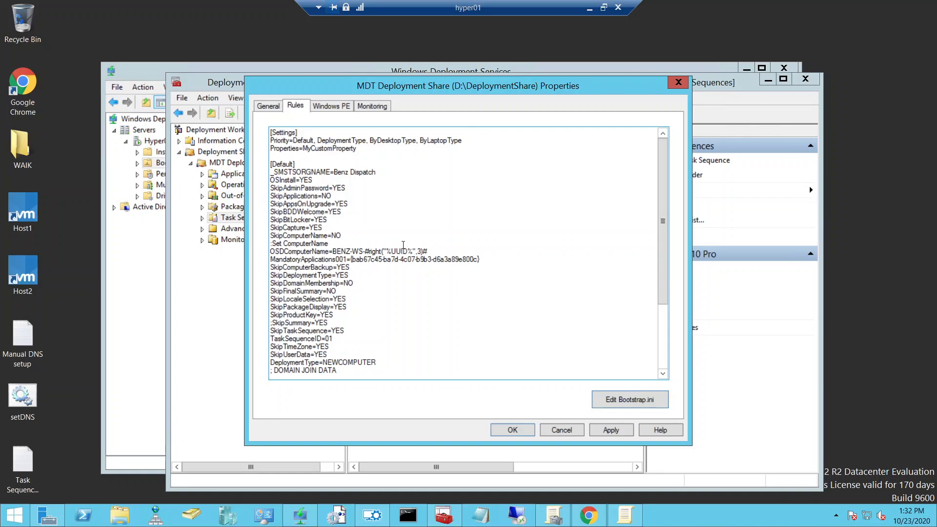
Examine the OSDComputerName prefix and UUID variable and the MandatoryApplications001 value, apply the rules and close the share's properties.
left_click_drag(332, 251, 362, 249)
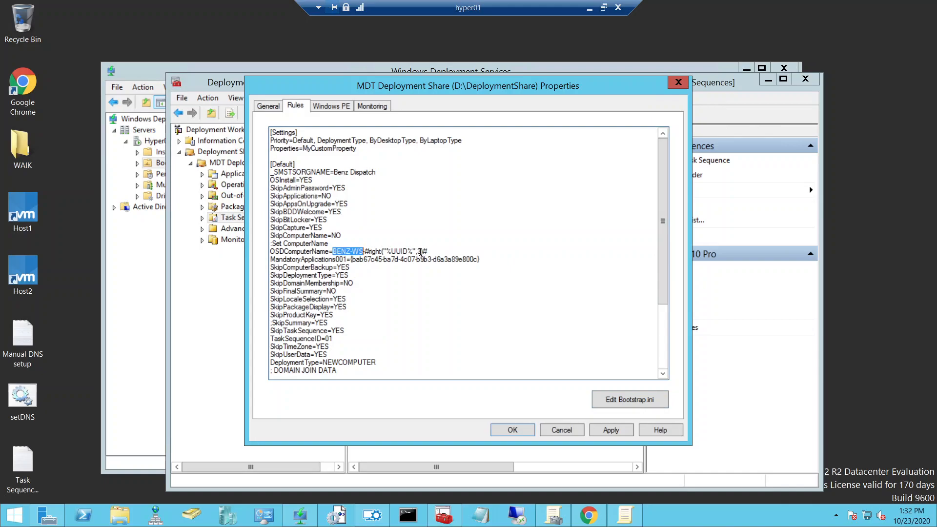
left_click_drag(413, 250, 386, 249)
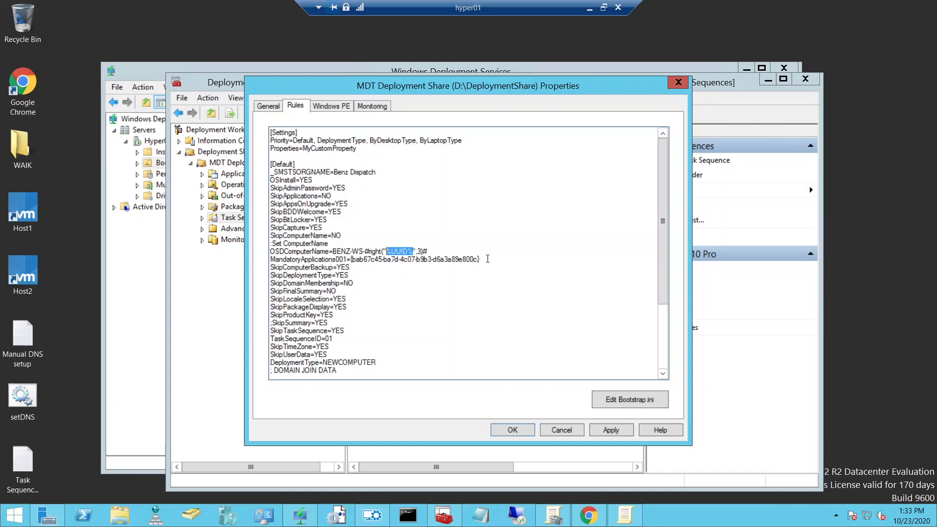
left_click_drag(487, 258, 350, 260)
left_click(598, 432)
left_click(562, 432)
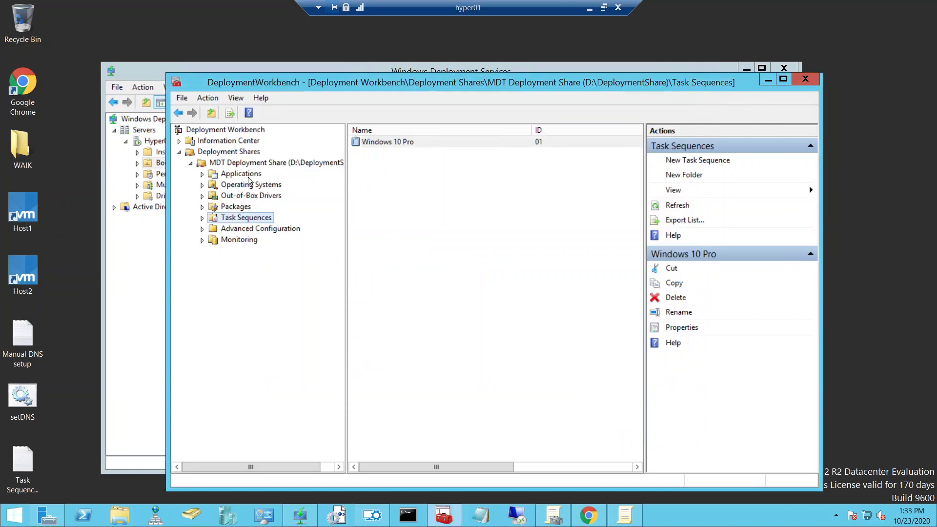
Open the properties of the Chrome application, highlight its application GUID and close the properties.
left_click(248, 176)
right_click(409, 143)
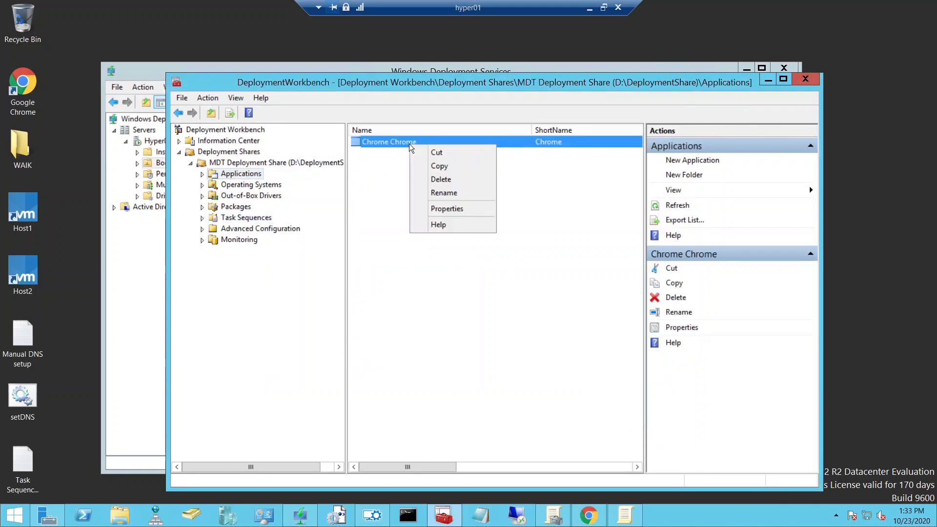
left_click(447, 208)
left_click_drag(495, 345, 268, 349)
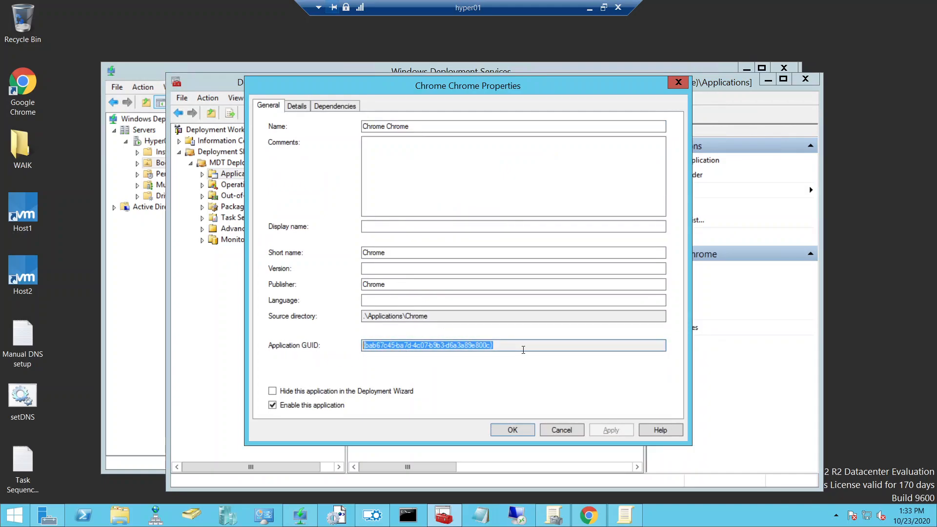
left_click(560, 429)
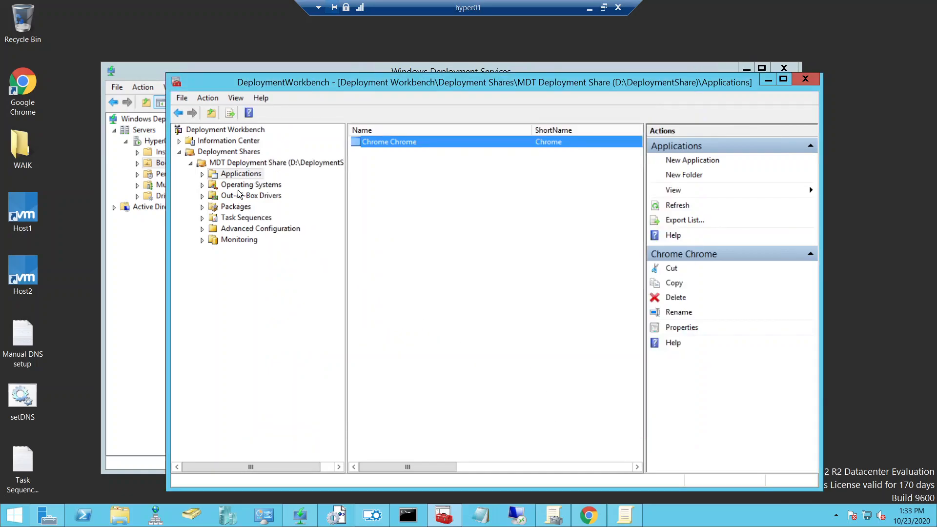
left_click(245, 217)
right_click(407, 141)
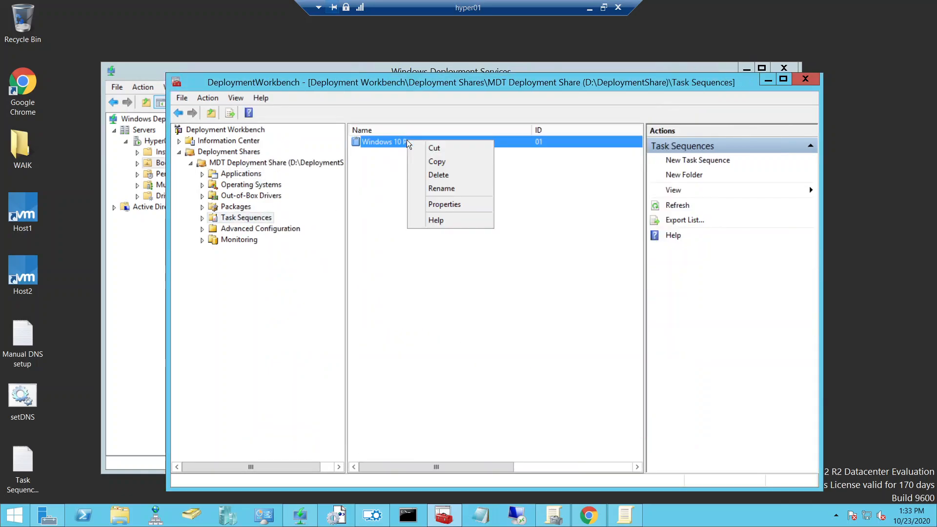
left_click(443, 204)
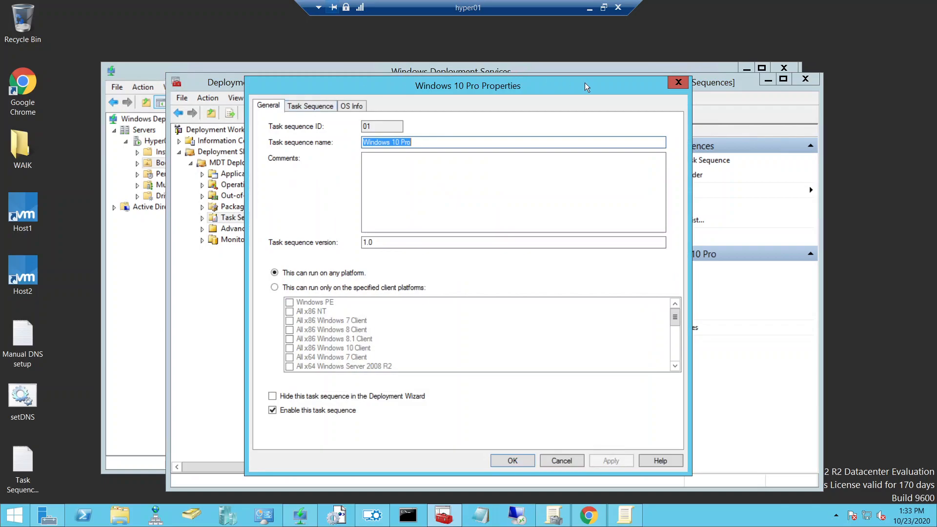
left_click(678, 81)
Reopen the MDT Deployment Share rules and highlight the application GUID assigned to MandatoryApplications001.
right_click(249, 162)
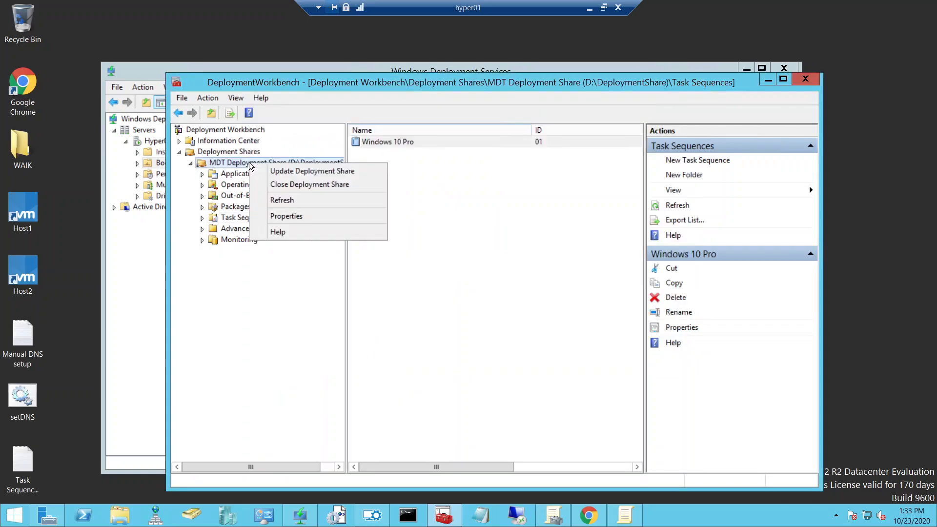
left_click(293, 215)
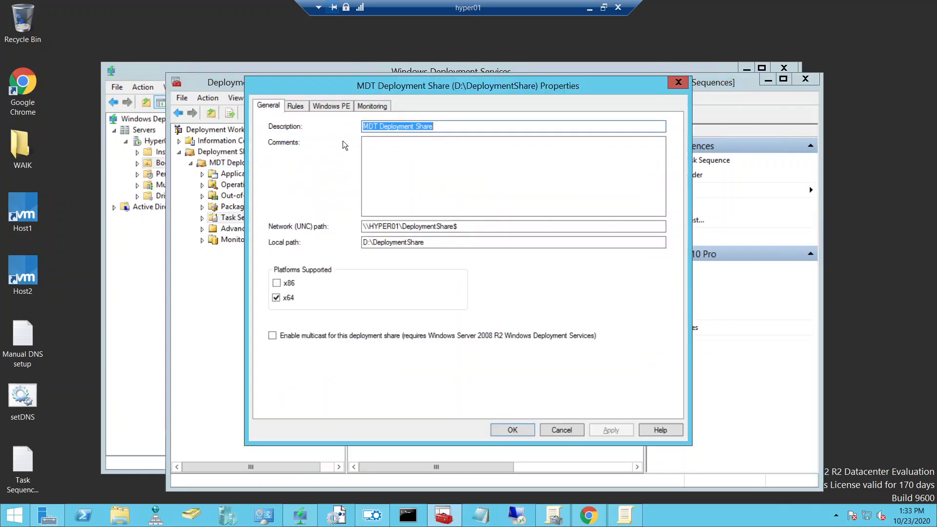
left_click(294, 106)
left_click_drag(480, 259, 351, 260)
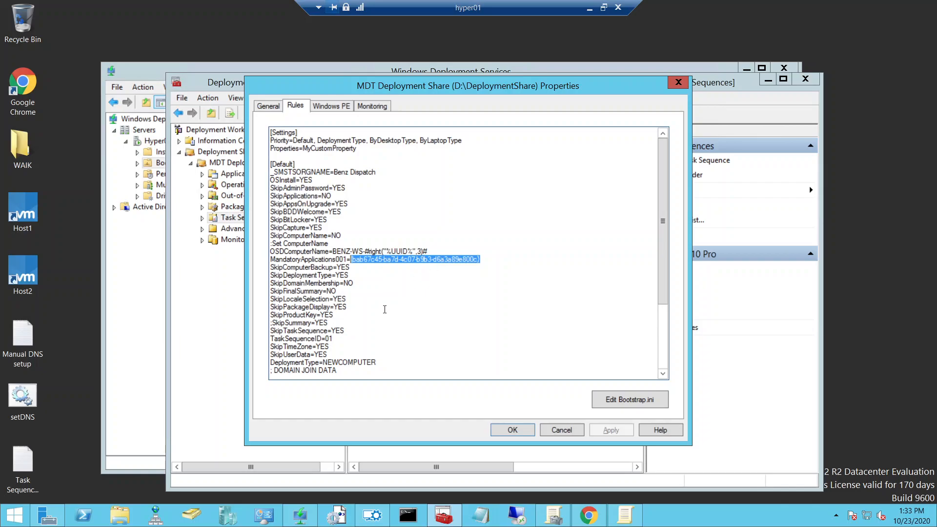
Review the domain join data in the deployment share rules, highlighting the admin account, admin domain, password field and WDS OU.
scroll(393, 301, "down", 3)
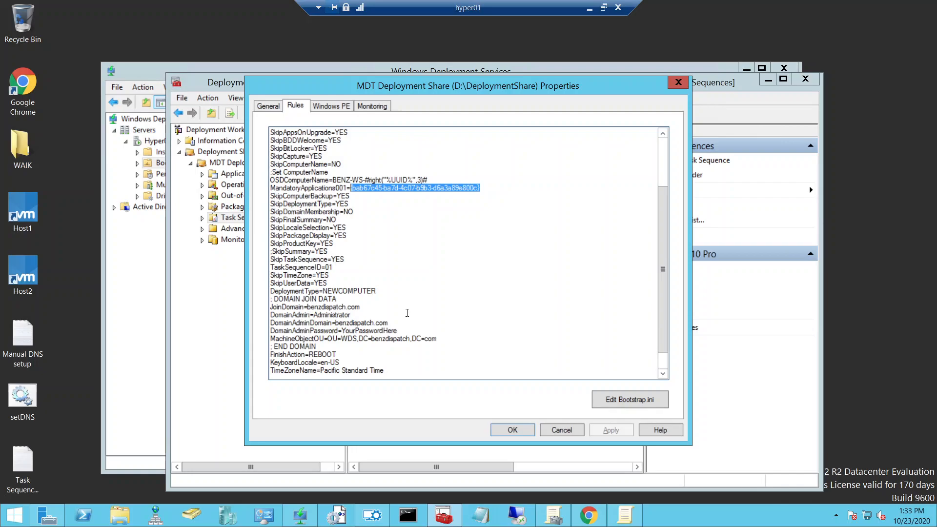
scroll(331, 243, "down", 1)
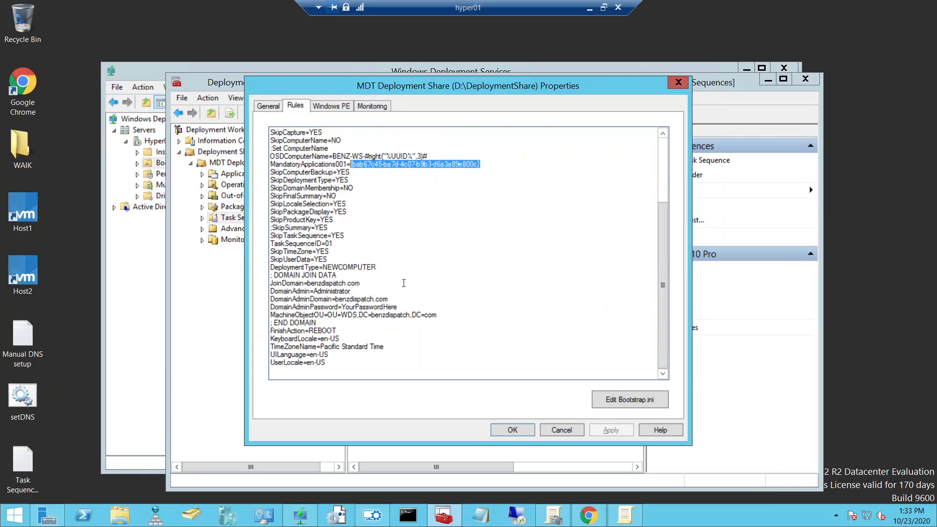
left_click_drag(351, 292, 315, 291)
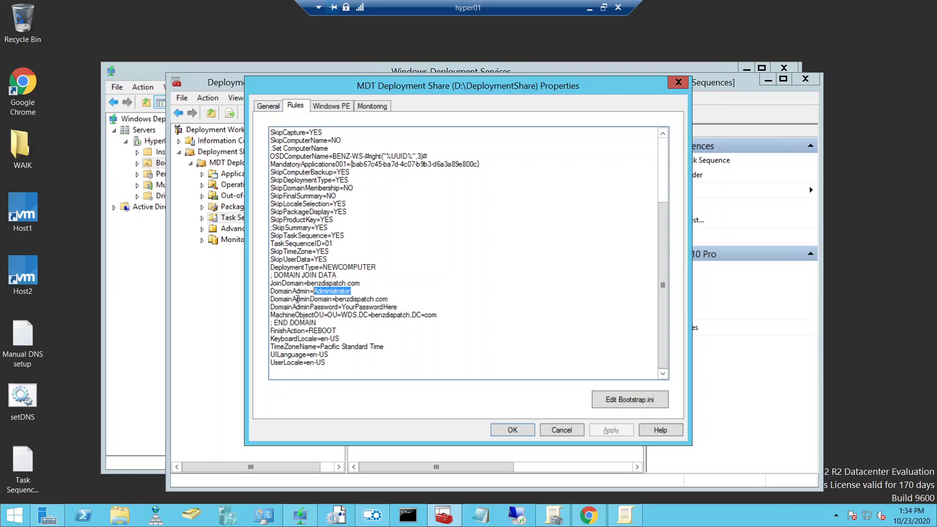
left_click_drag(388, 298, 337, 299)
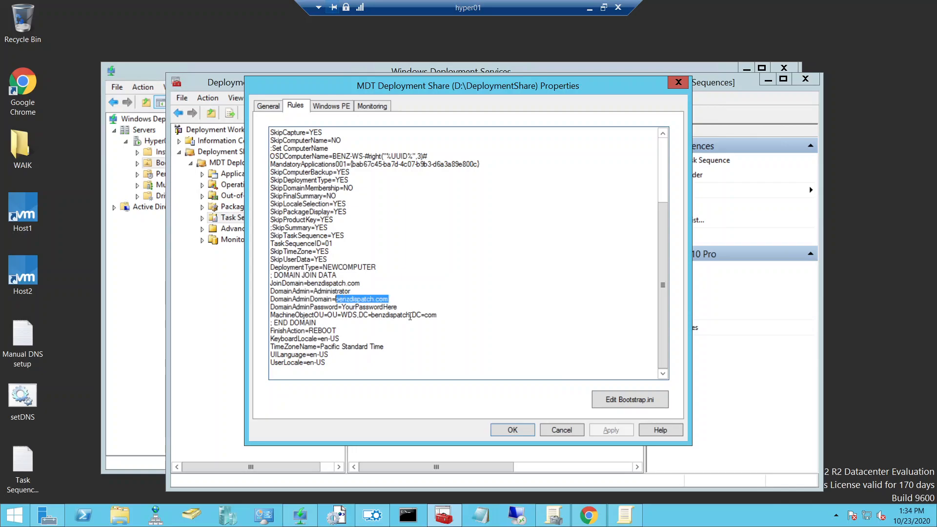
left_click_drag(398, 307, 342, 307)
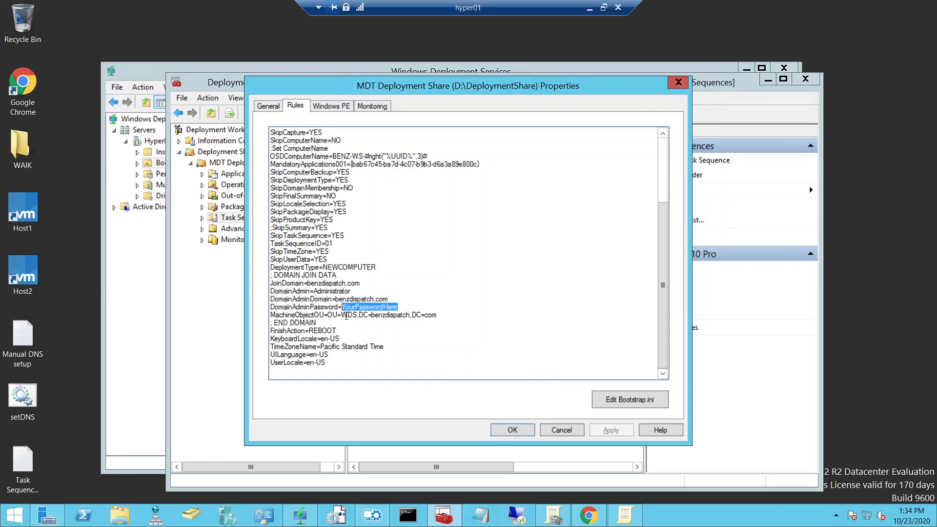
double_click(352, 315)
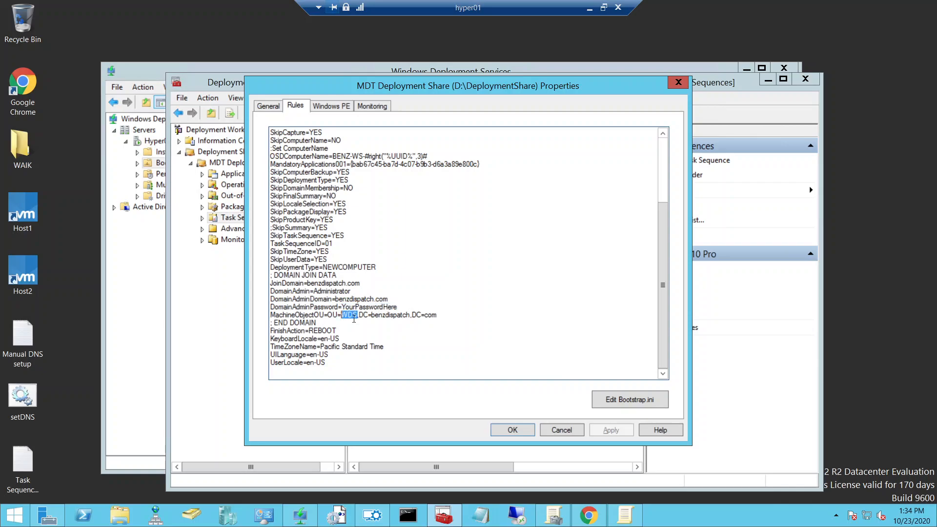
View the computers in the WDS OU in Active Directory Users and Computers, then return to the FinishAction line of the rules.
left_click(189, 522)
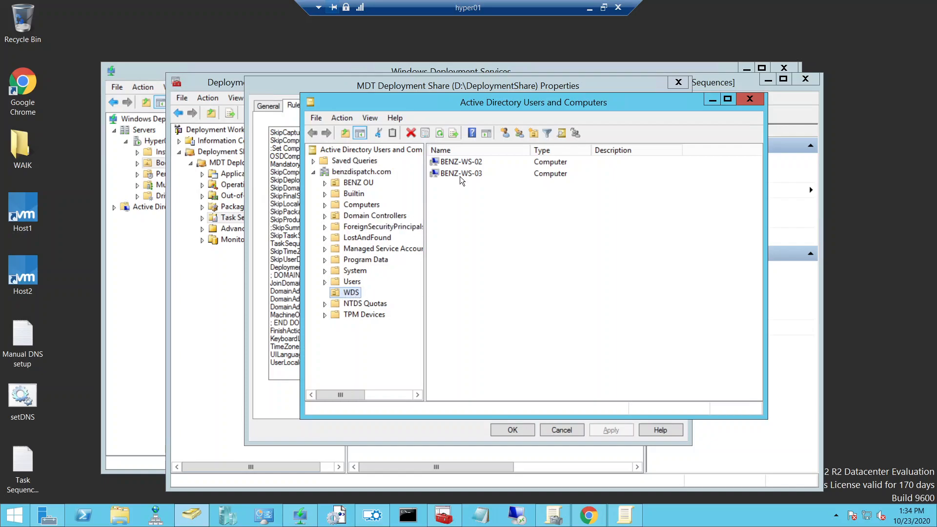
left_click(710, 99)
left_click(348, 330)
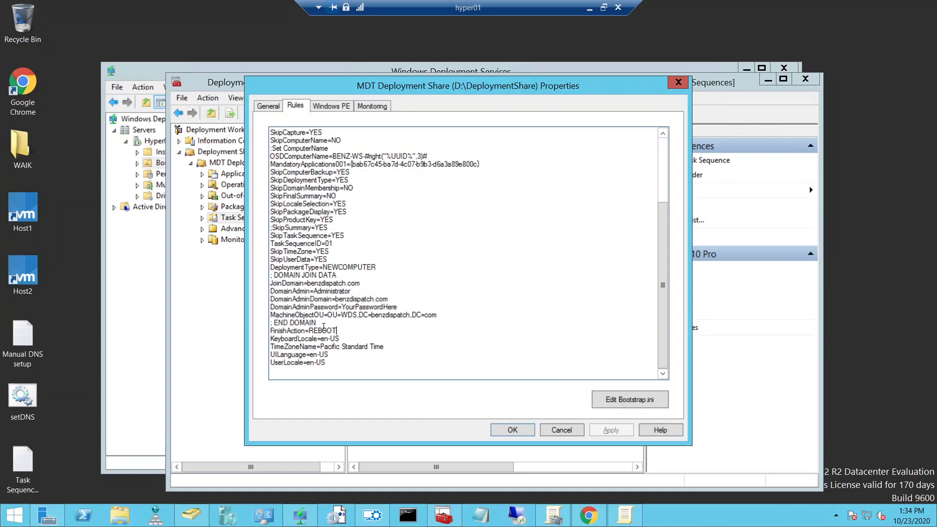
Open Bootstrap.ini, highlight the UserID, userDomain and UserPassword values, and close the file and the share's properties without changes.
left_click(641, 408)
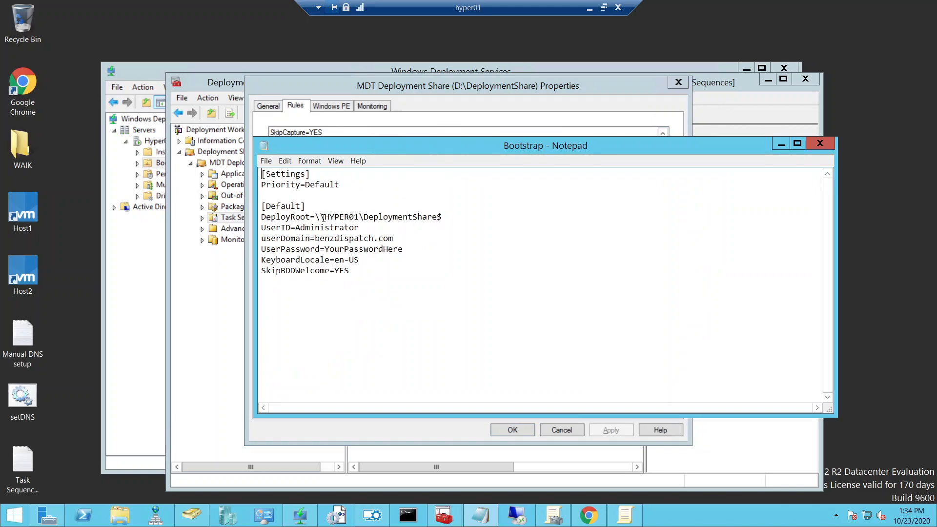
left_click_drag(359, 228, 295, 227)
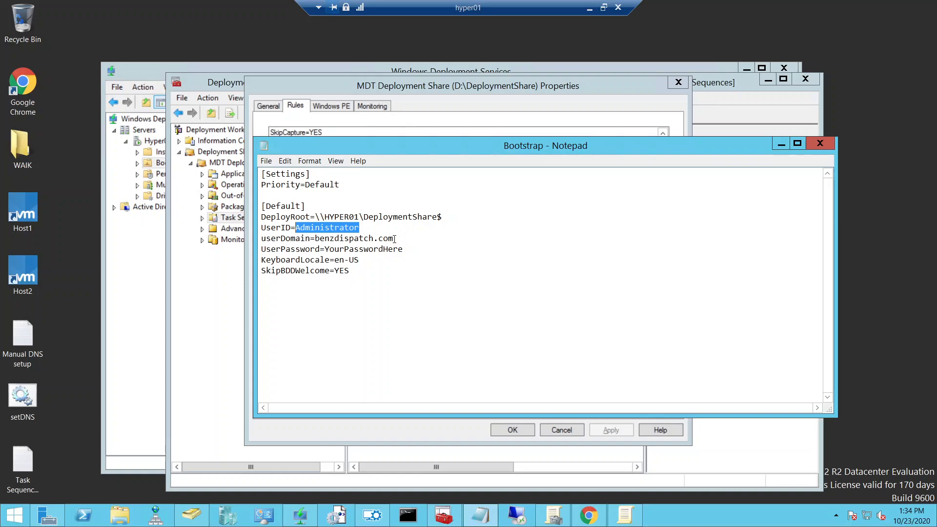
left_click_drag(394, 238, 315, 239)
left_click_drag(403, 250, 332, 251)
left_click(819, 143)
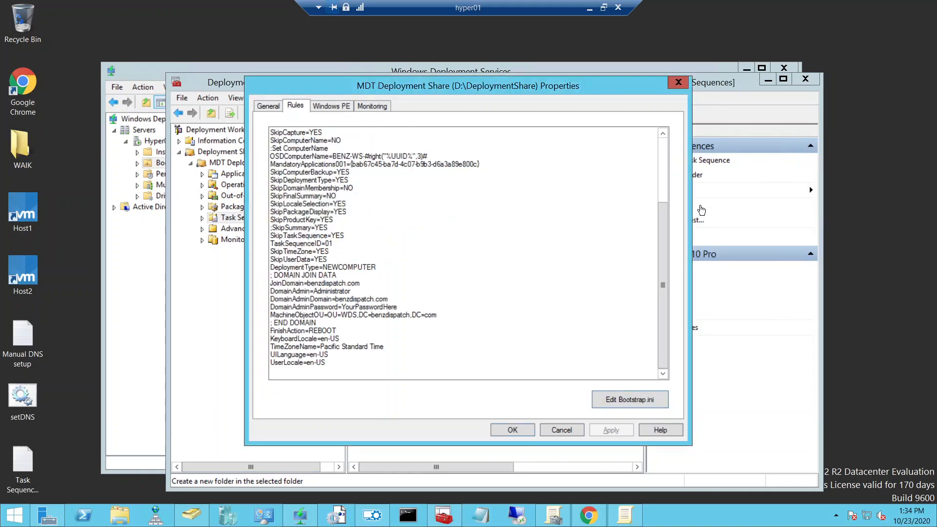
left_click(561, 429)
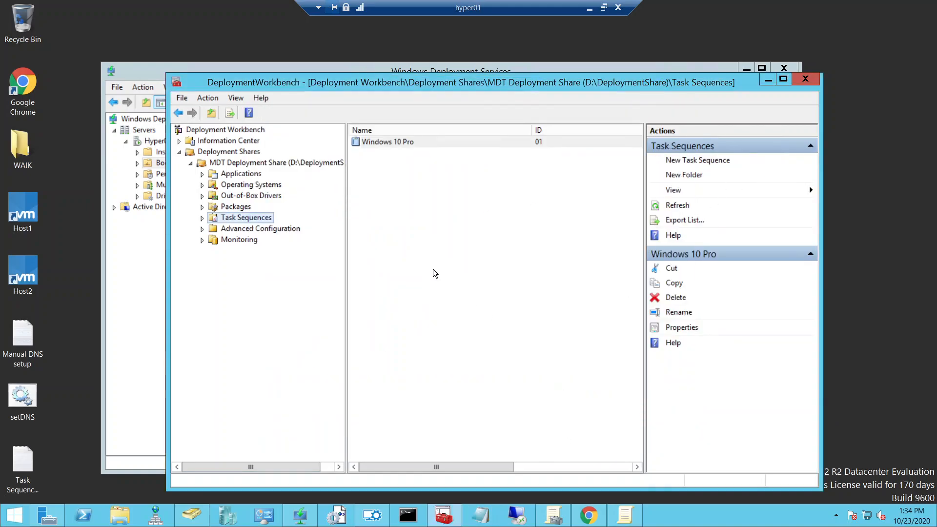
Look through the deployment share's Applications, Operating Systems, Out-of-Box Drivers, Packages and Task Sequences folders.
left_click(254, 175)
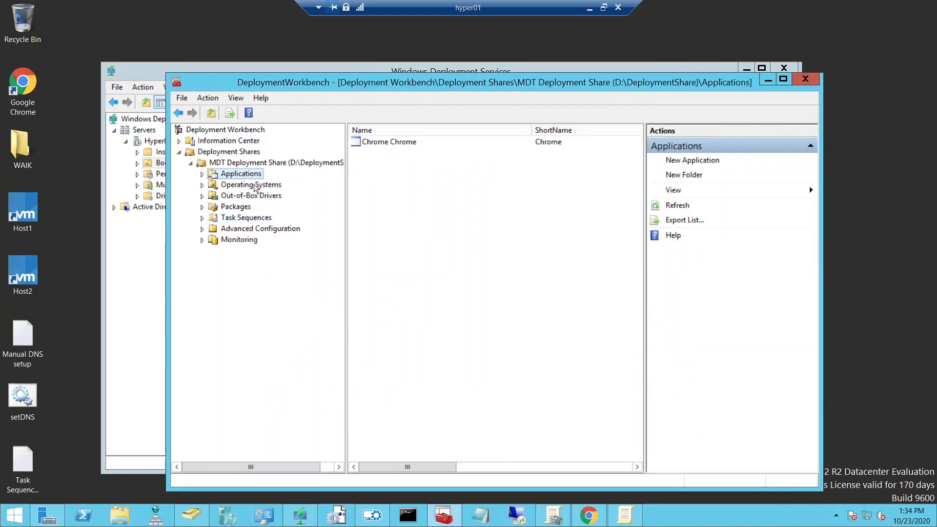
left_click(255, 187)
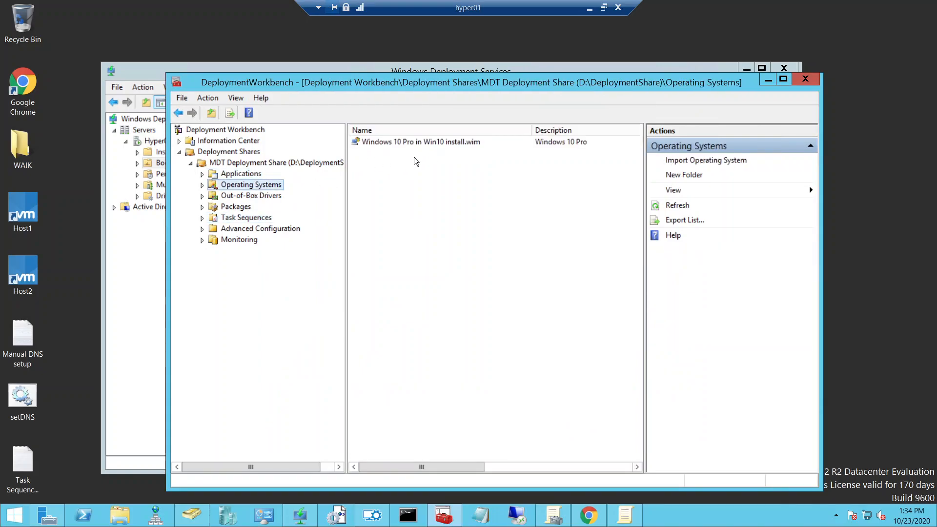
left_click(254, 197)
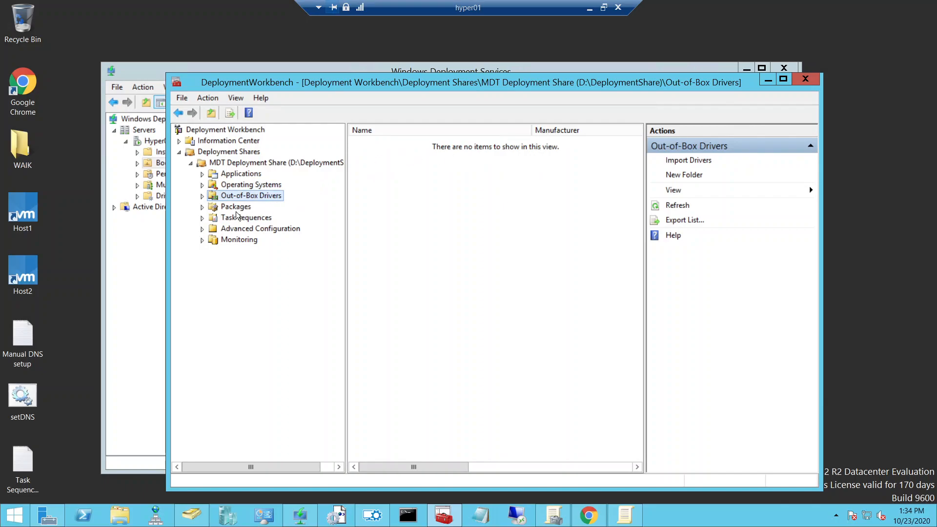
left_click(237, 215)
left_click(241, 207)
left_click(254, 218)
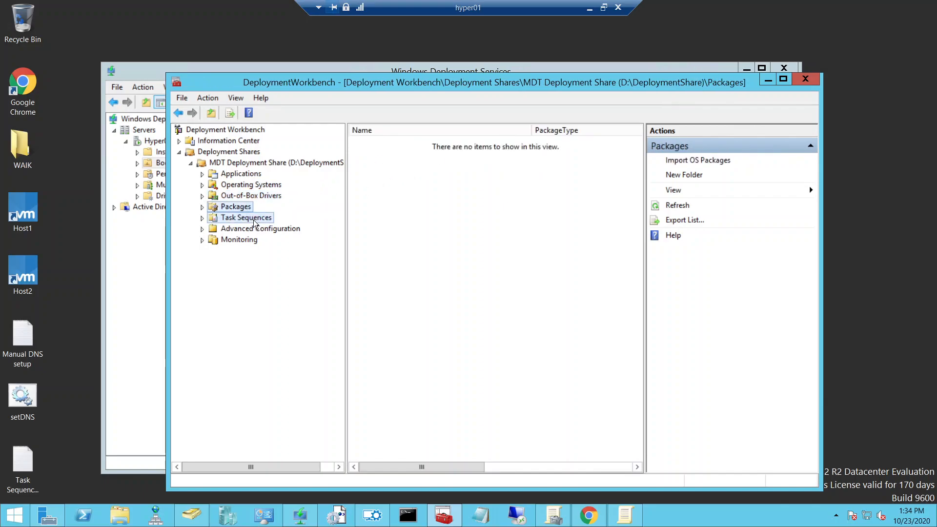
Update the MDT Deployment Share with the option to completely regenerate the boot images.
right_click(259, 162)
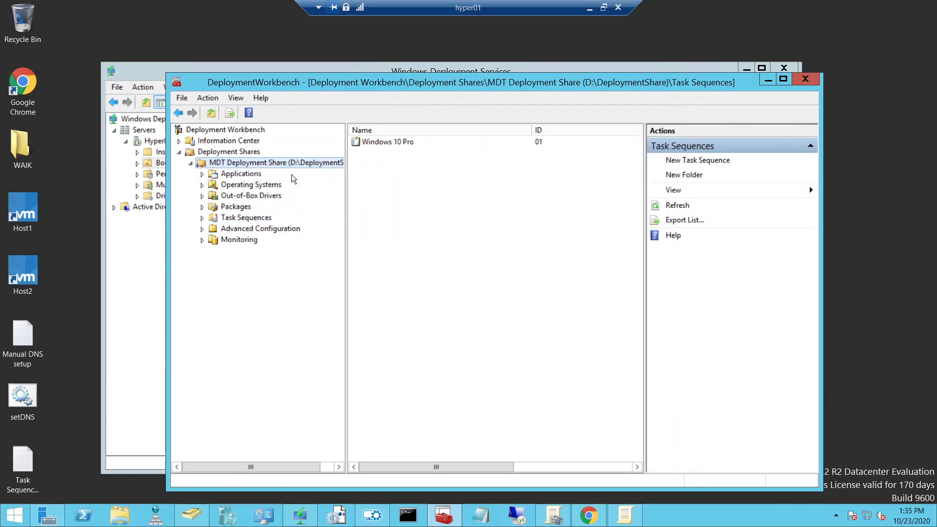
left_click(291, 175)
left_click(427, 258)
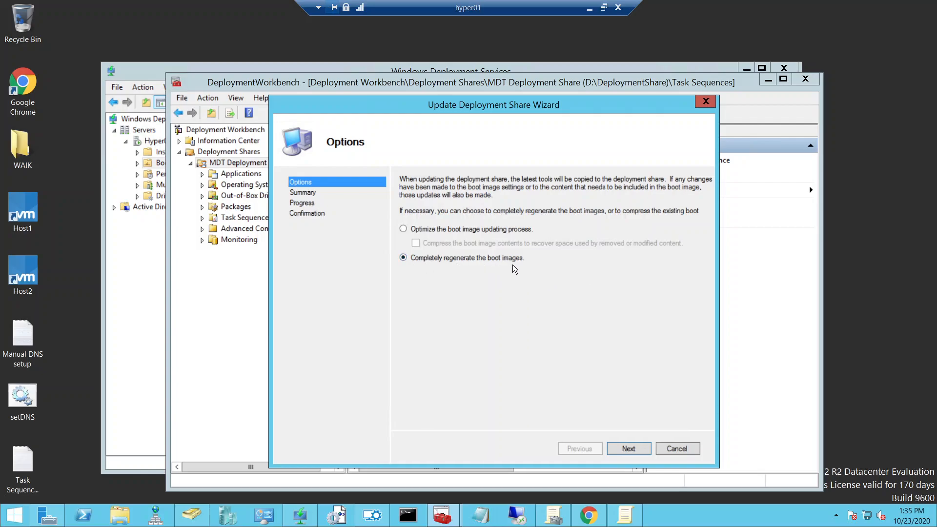
left_click(634, 449)
left_click(634, 448)
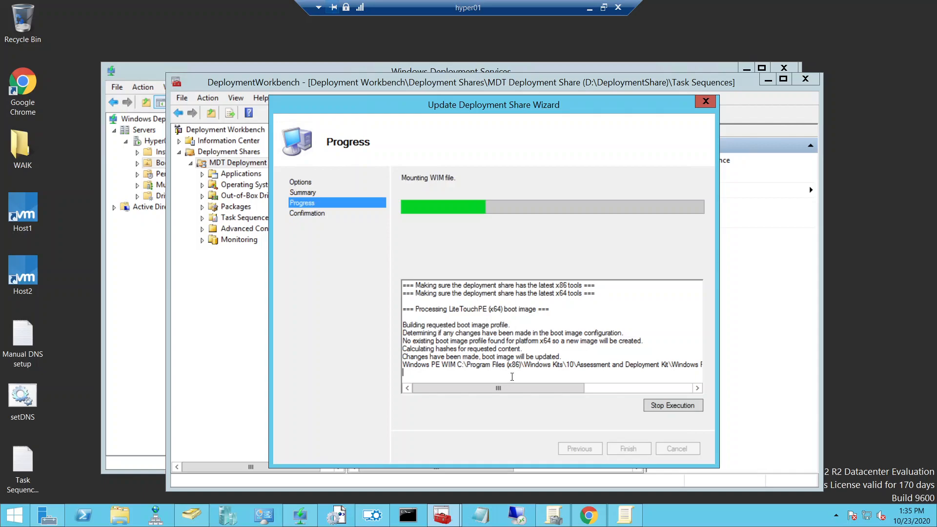
Browse to D:\DeploymentShare\Boot in File Explorer and select the LiteTouchPE_x64.wim boot image.
left_click(120, 515)
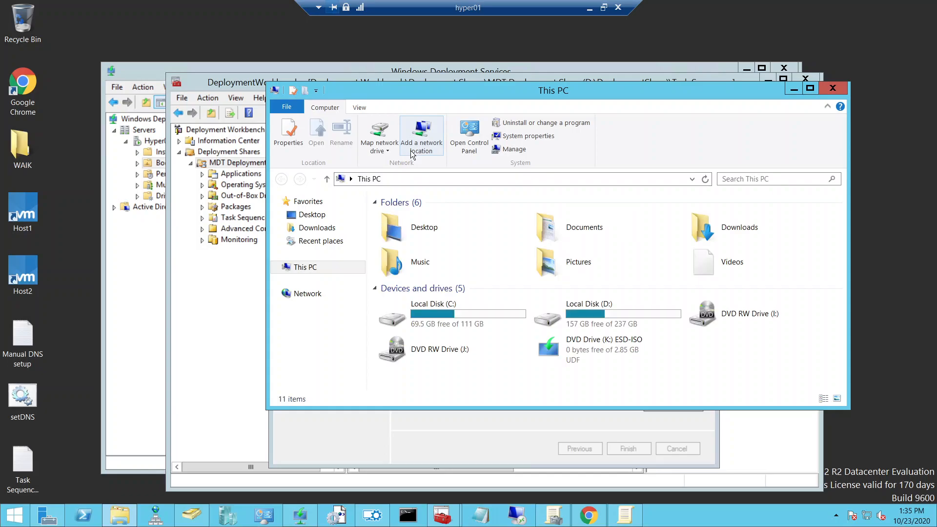
double_click(588, 314)
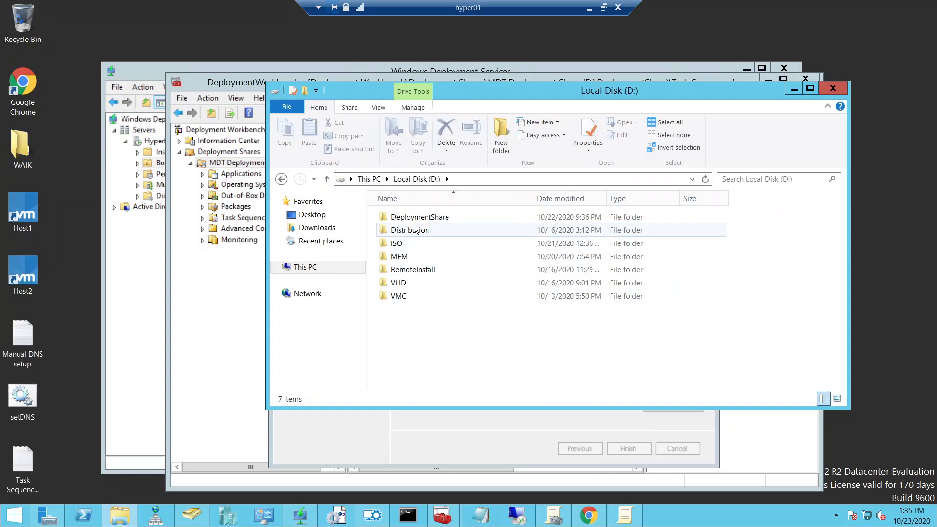
double_click(413, 217)
double_click(410, 256)
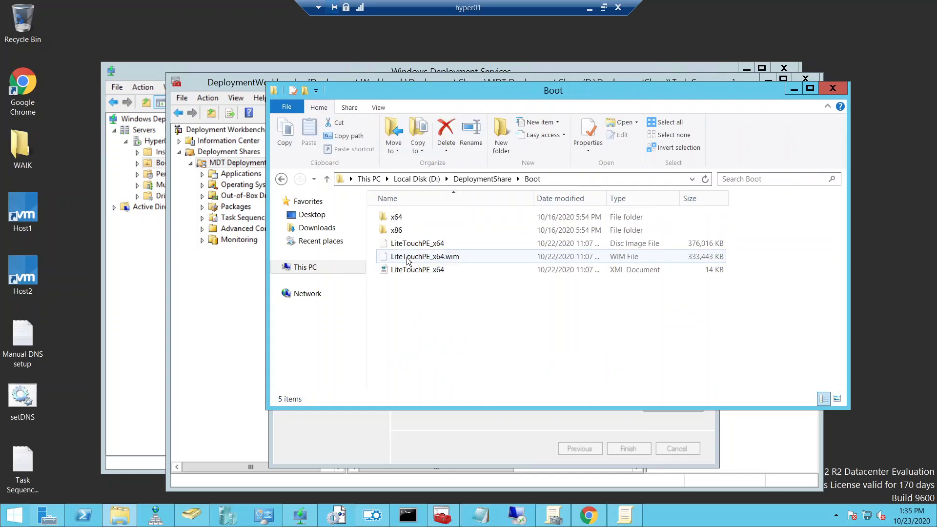
left_click(462, 258)
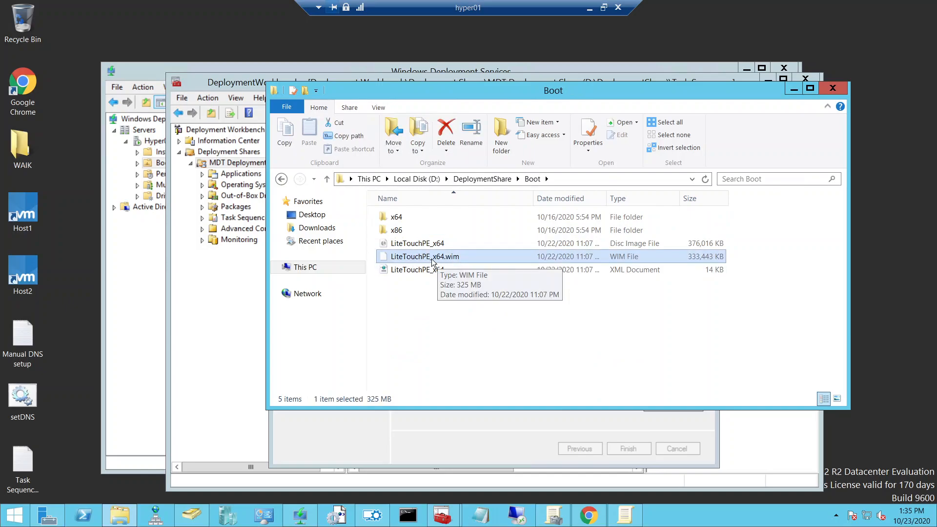
Check the Win 10 Pro PE (x64) boot image in Windows Deployment Services, then return to the Win10-Test3 virtual machine page.
left_click(144, 72)
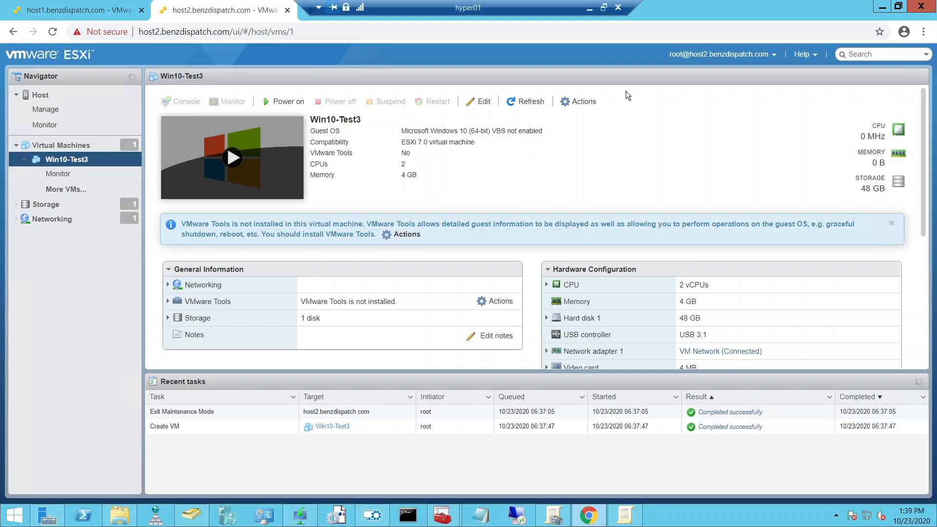
left_click(299, 515)
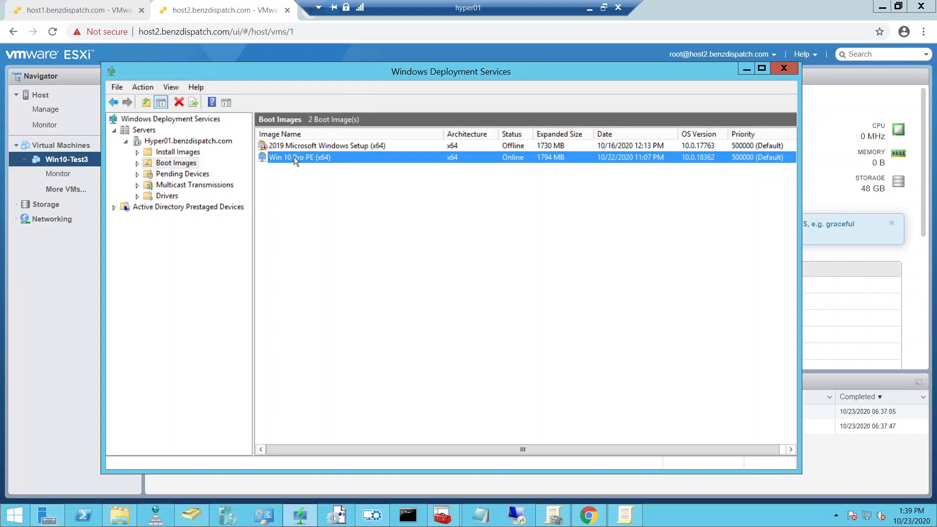
left_click(745, 69)
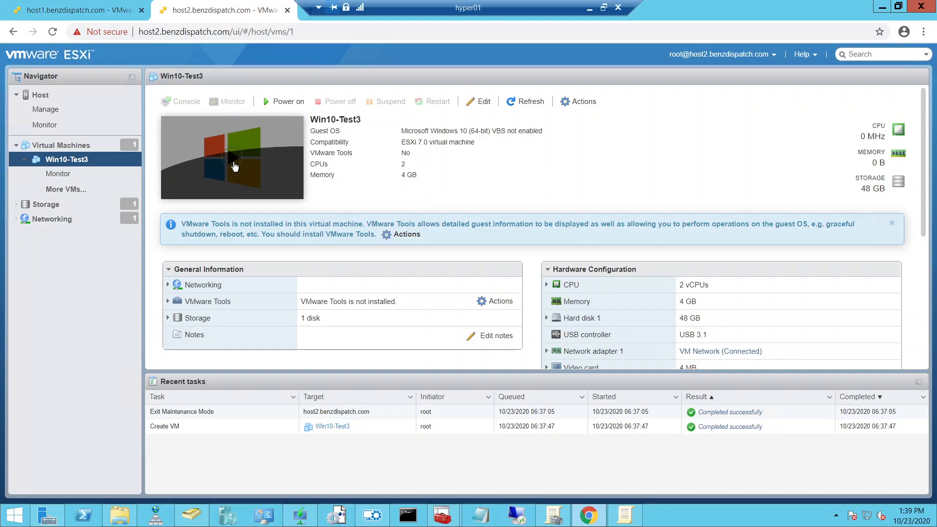
Power on the Win10-Test3 virtual machine, open its console and start the network boot service.
left_click(235, 166)
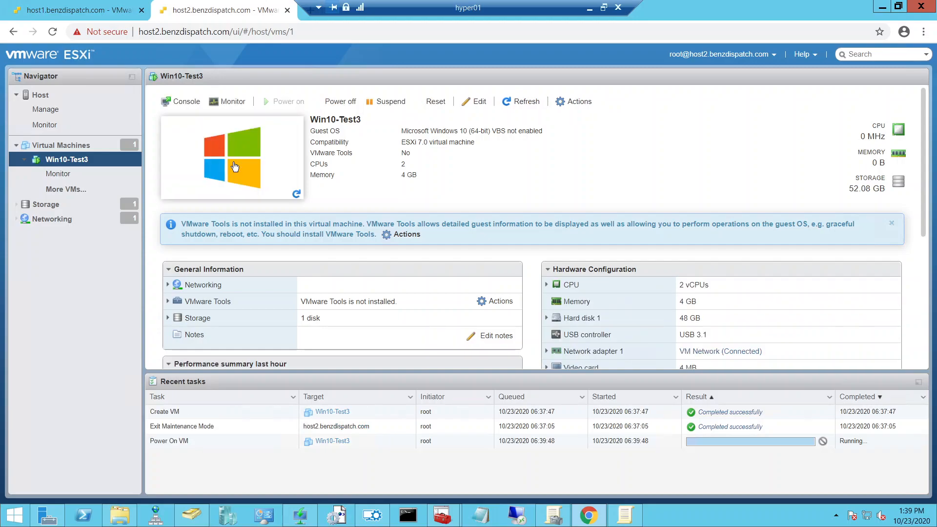
left_click(234, 166)
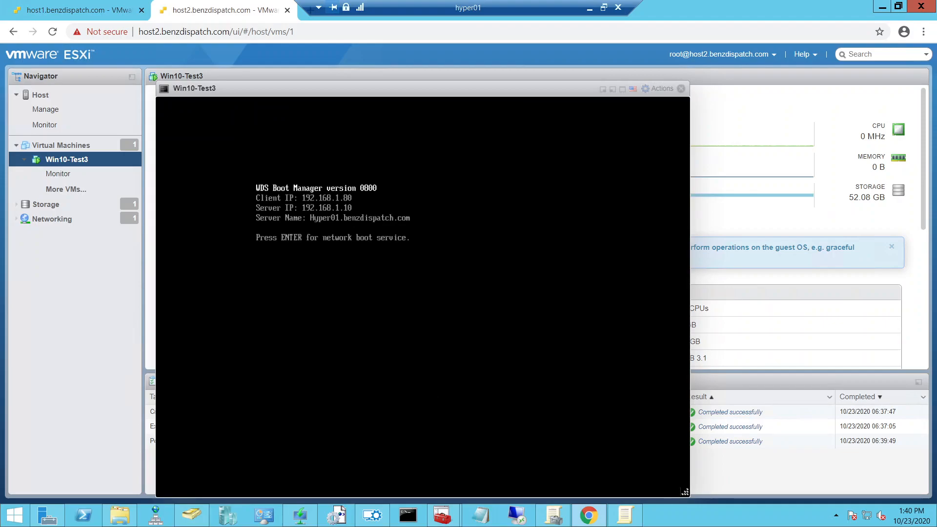
key("Return")
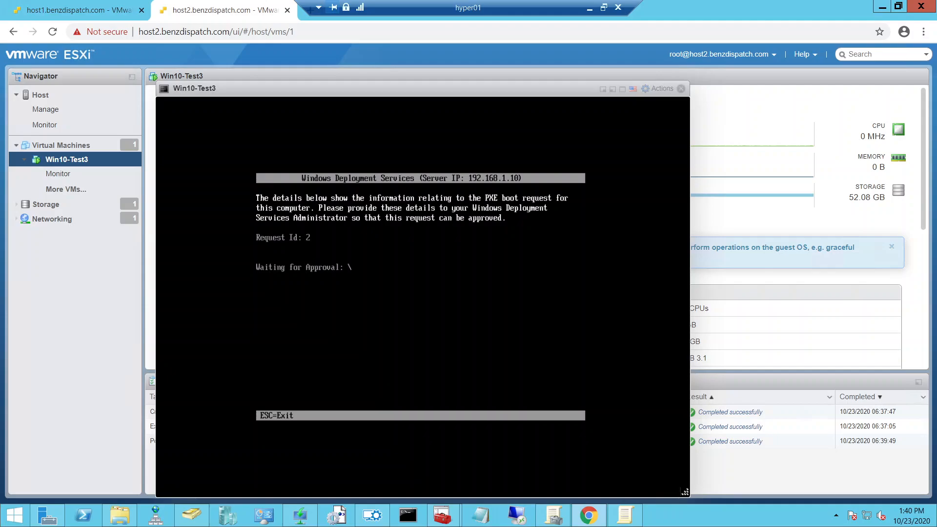
Examine the PXE response policy in the Hyper01 server's Windows Deployment Services properties, compare it with the virtual machine's console, and cancel the dialog.
left_click(301, 519)
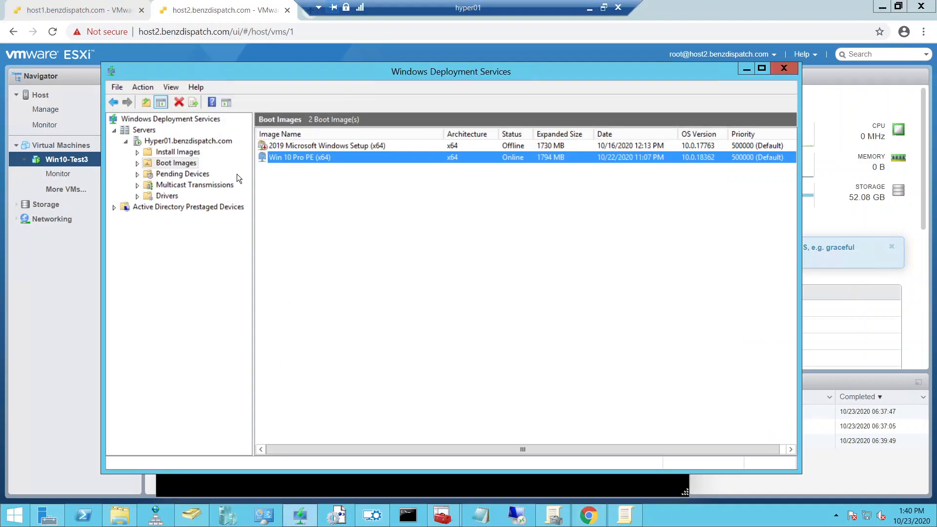
right_click(195, 142)
left_click(218, 151)
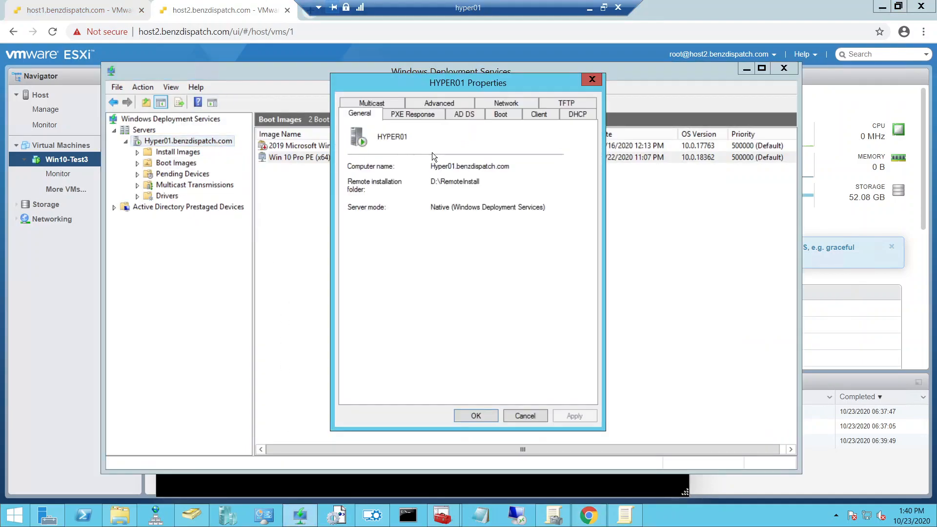
left_click(412, 114)
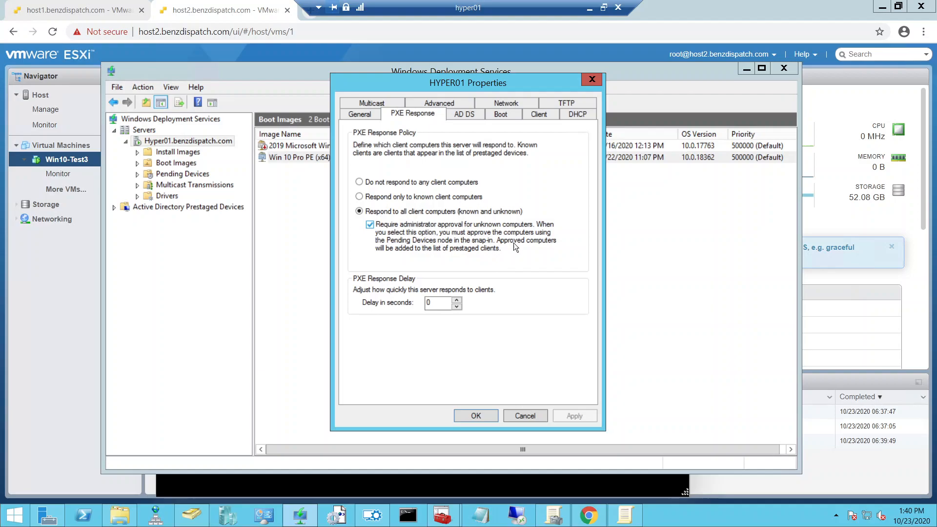
left_click(500, 486)
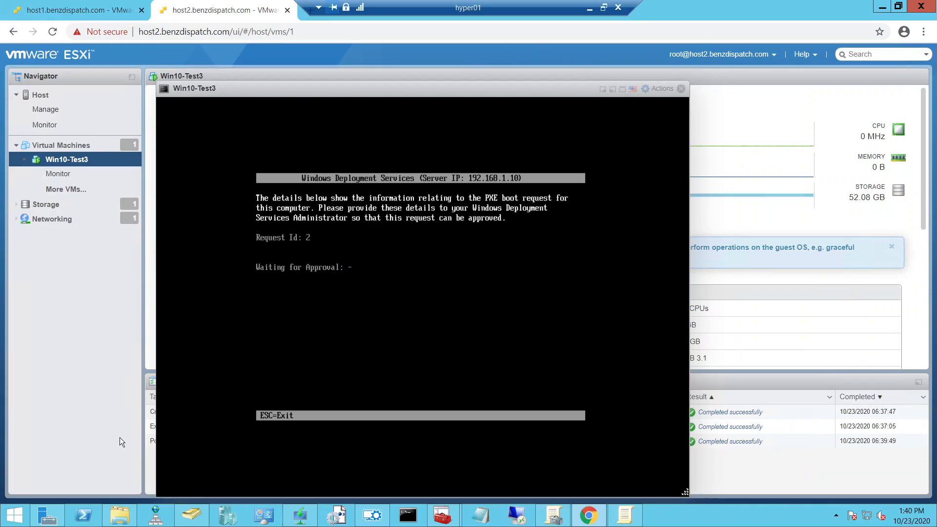
left_click(300, 518)
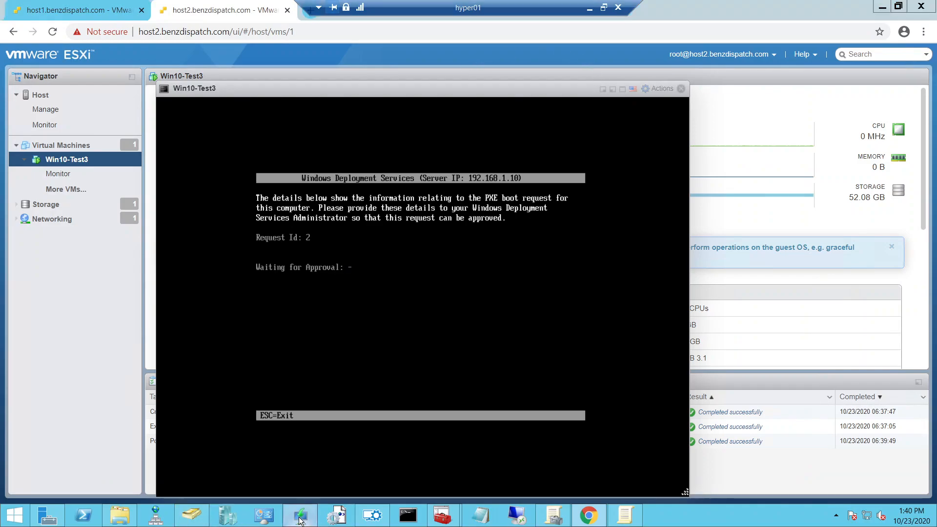
left_click(527, 419)
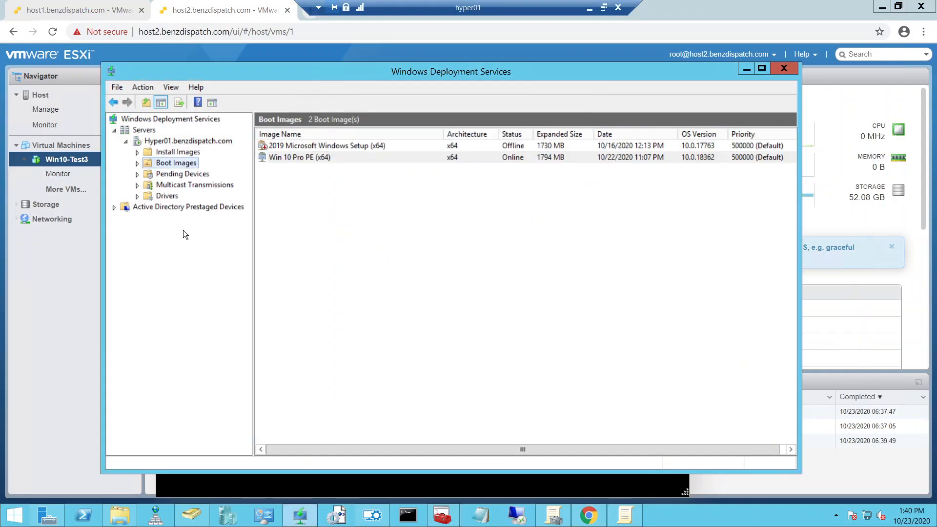
Open the Pending Devices list of the Hyper01 server in Windows Deployment Services and refresh it.
left_click(179, 174)
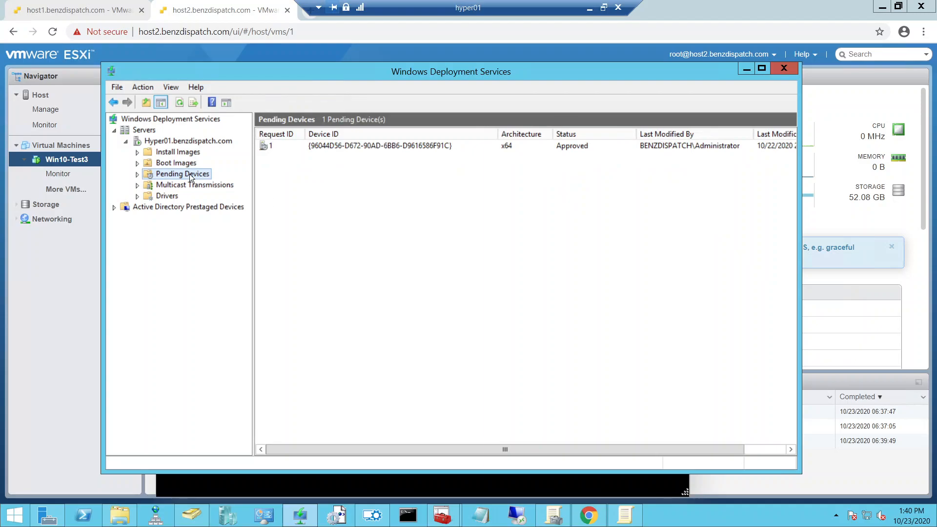
right_click(190, 175)
left_click(223, 281)
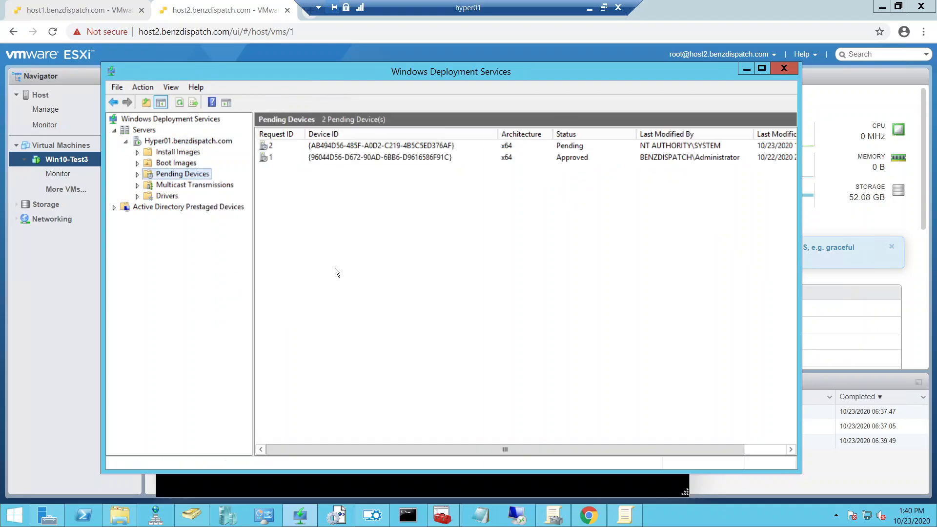
Approve pending device request 2 without naming it, then return to the Win10-Test3 console.
left_click(285, 146)
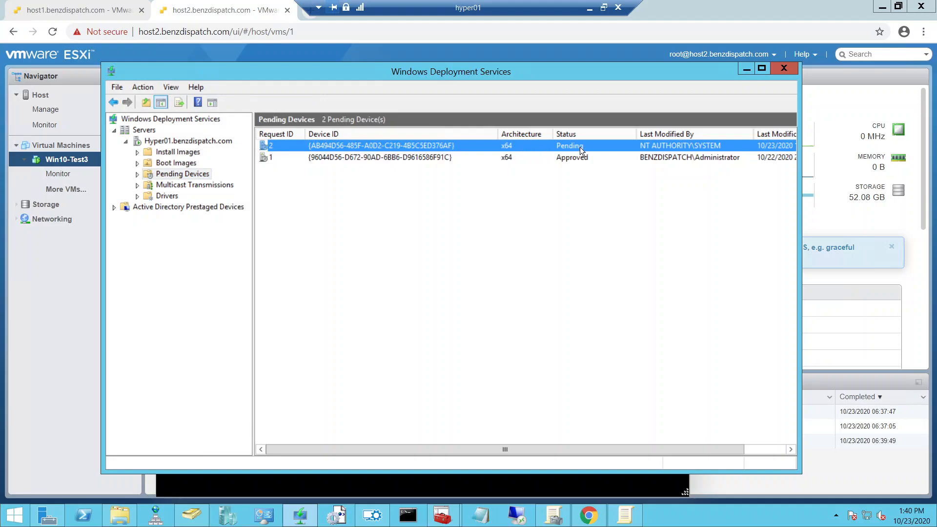
left_click_drag(481, 447, 458, 445)
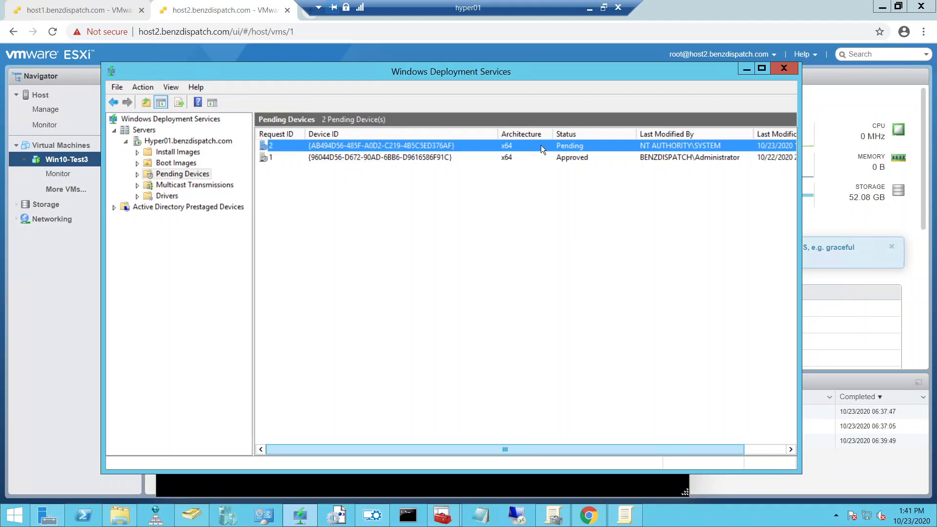
right_click(464, 146)
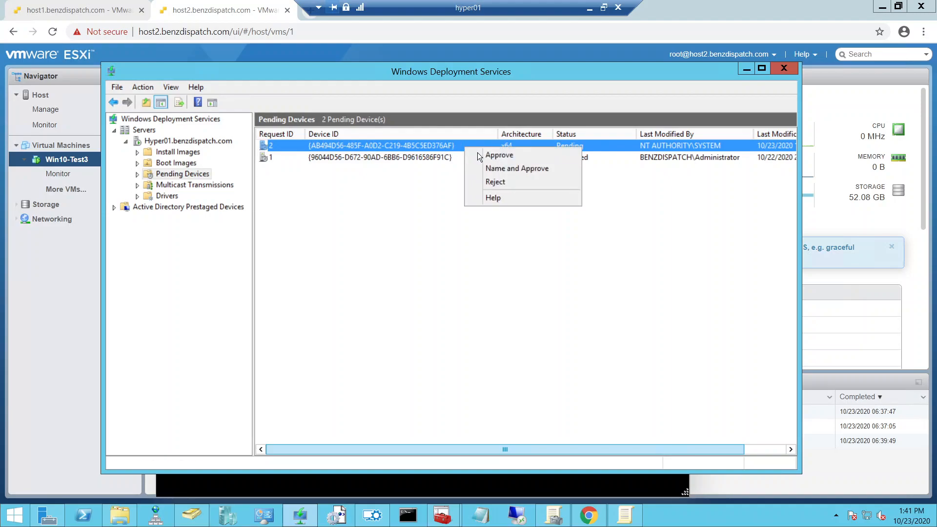
left_click(487, 155)
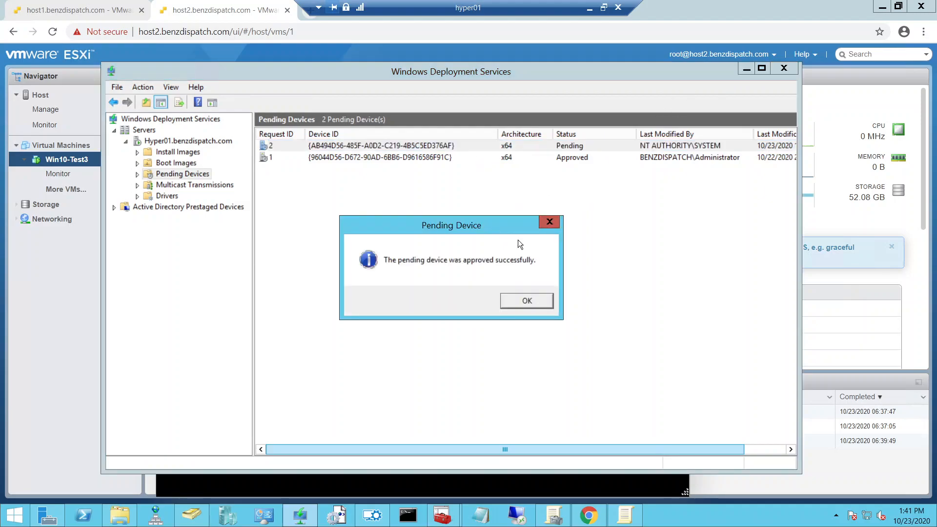
left_click(529, 304)
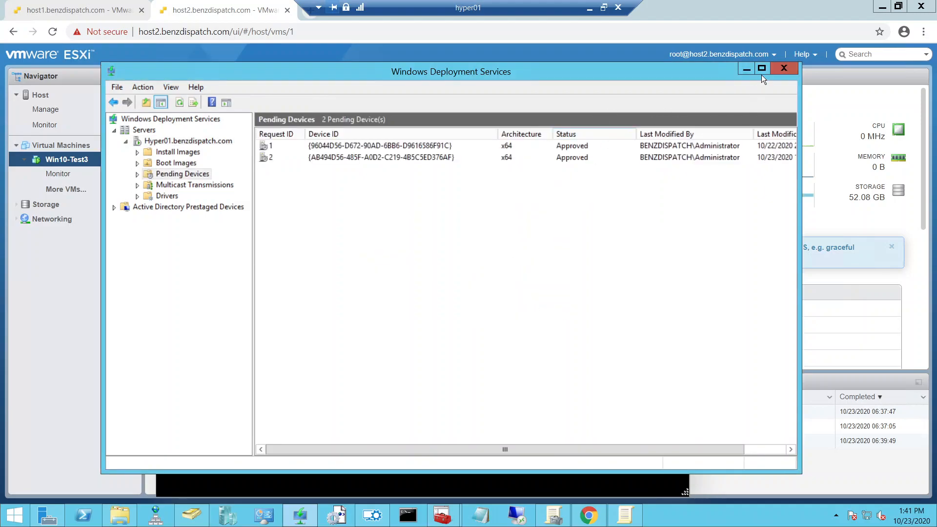
left_click(746, 68)
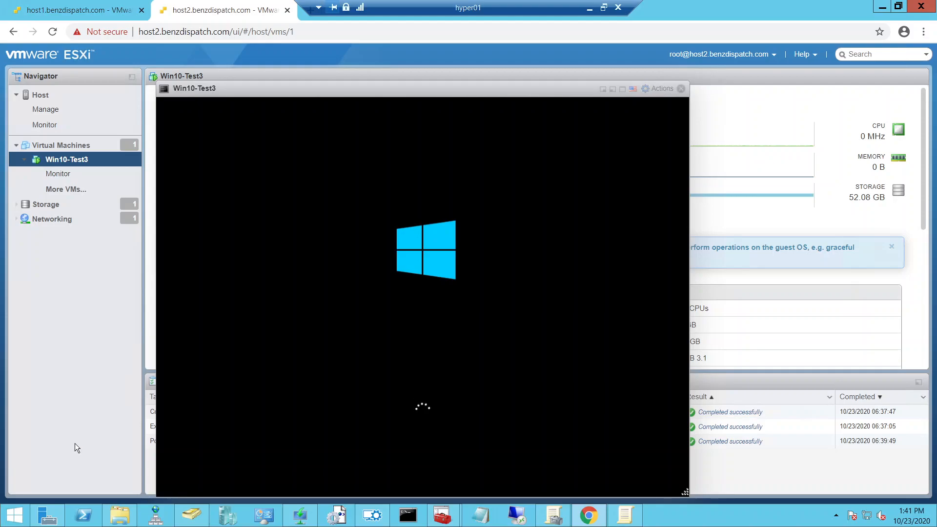
Check the WDS organizational unit in Active Directory Users and Computers, then compare the wizard's computer name with request 2's device ID in Windows Deployment Services.
left_click(193, 517)
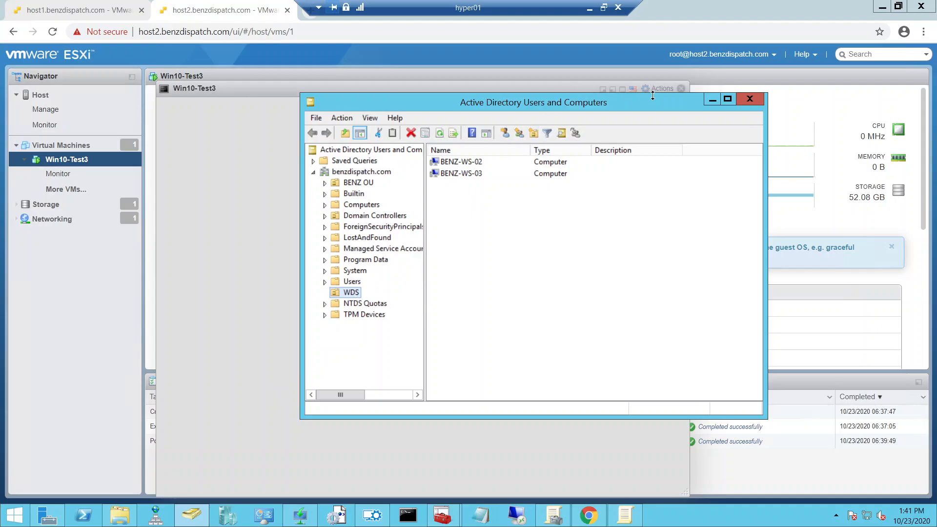
left_click(712, 101)
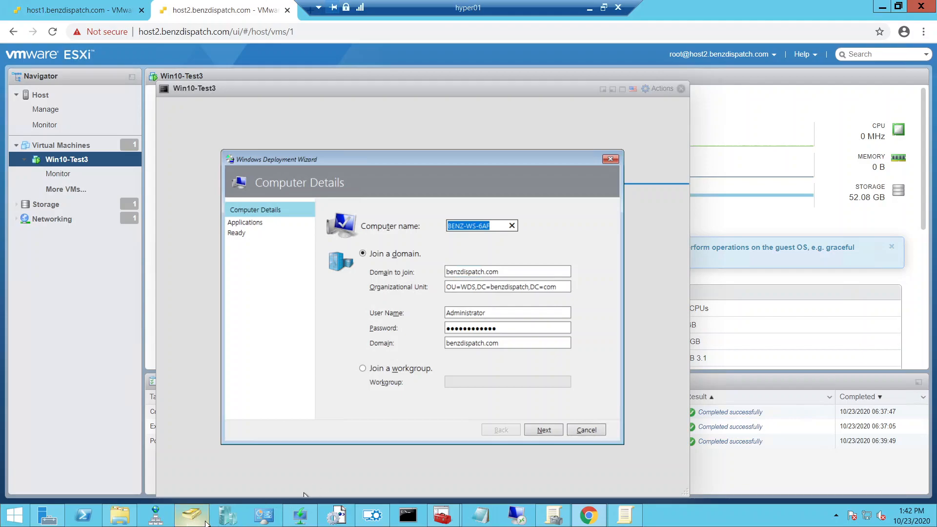
left_click(355, 454)
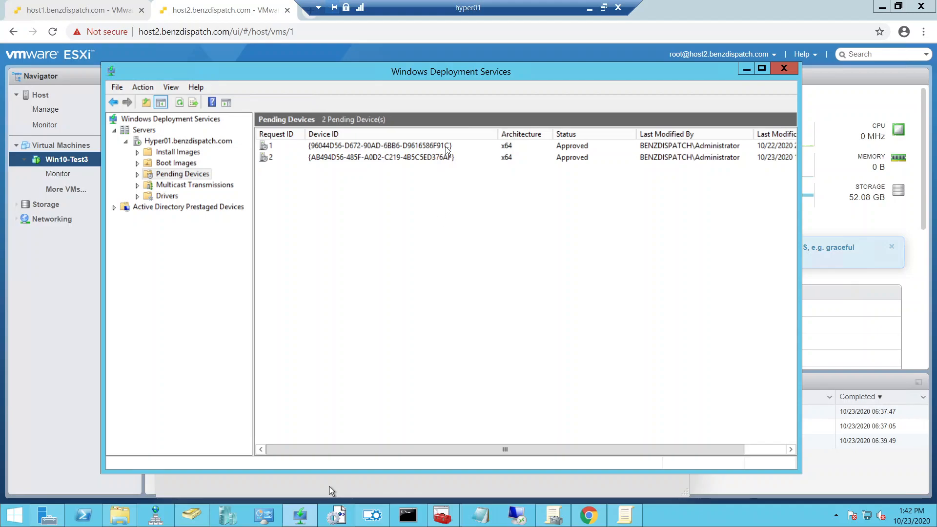
left_click(444, 160)
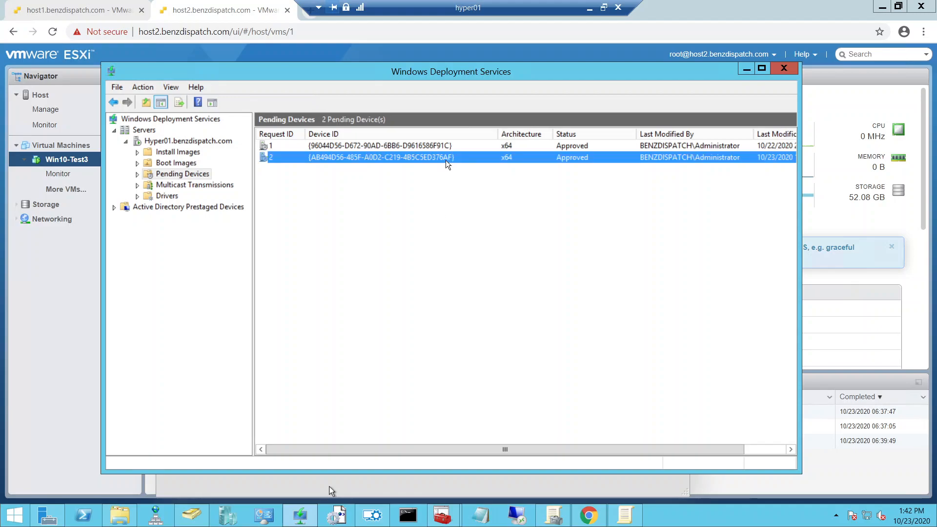
left_click(747, 71)
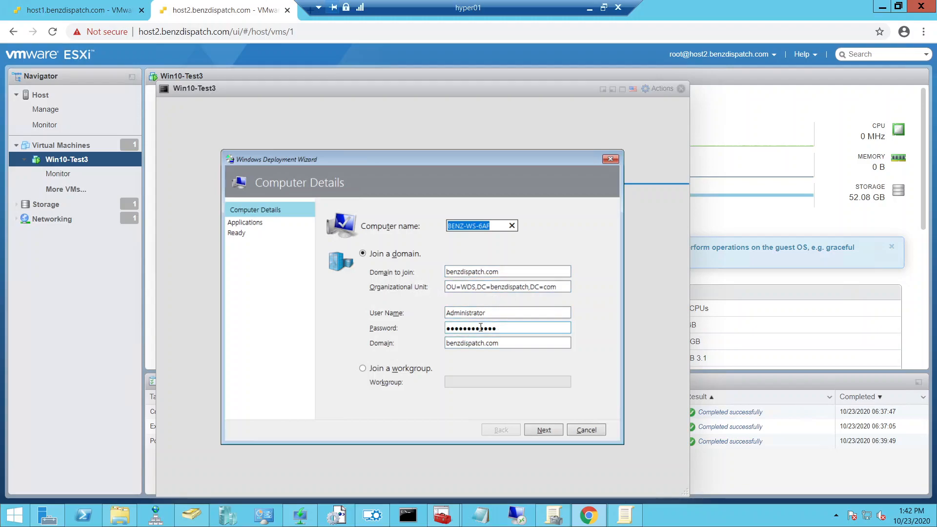
Accept the computer and domain details, keep Chrome selected for installation, and begin the deployment on Win10-Test3.
left_click(555, 432)
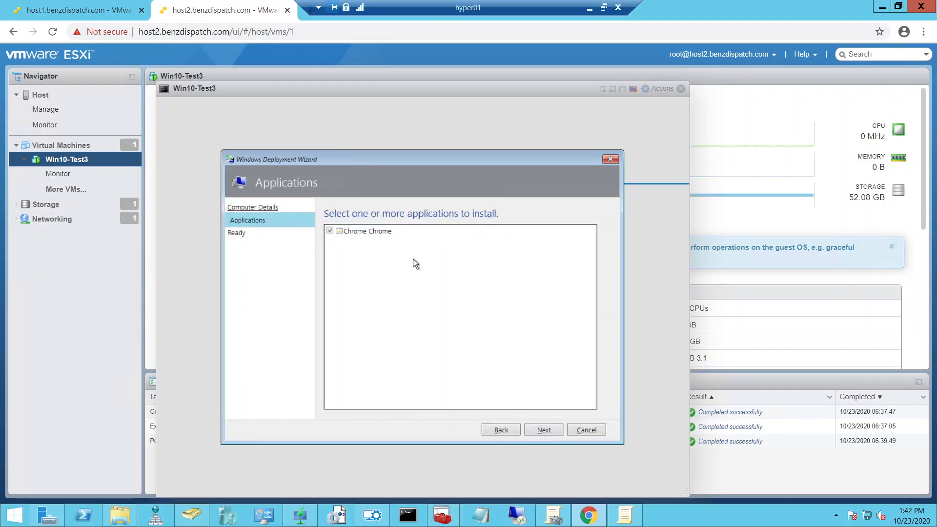
left_click(543, 429)
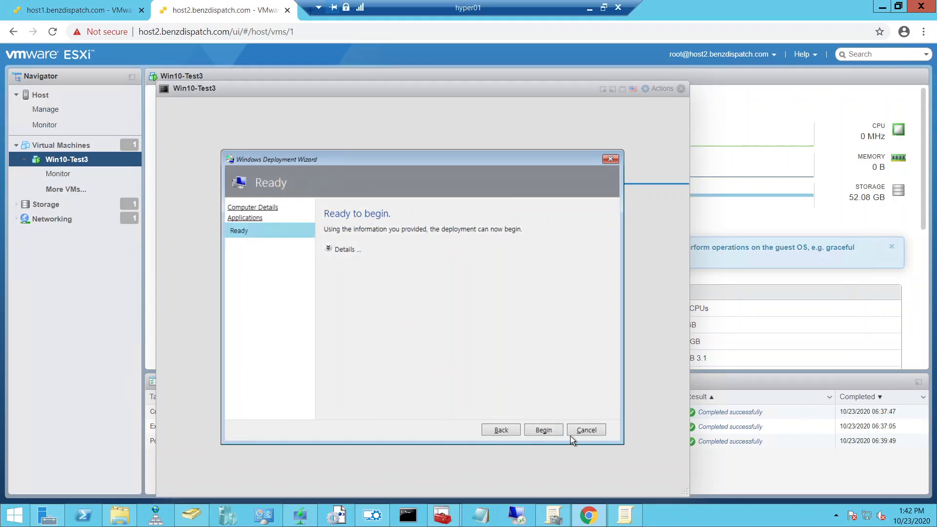
left_click(552, 430)
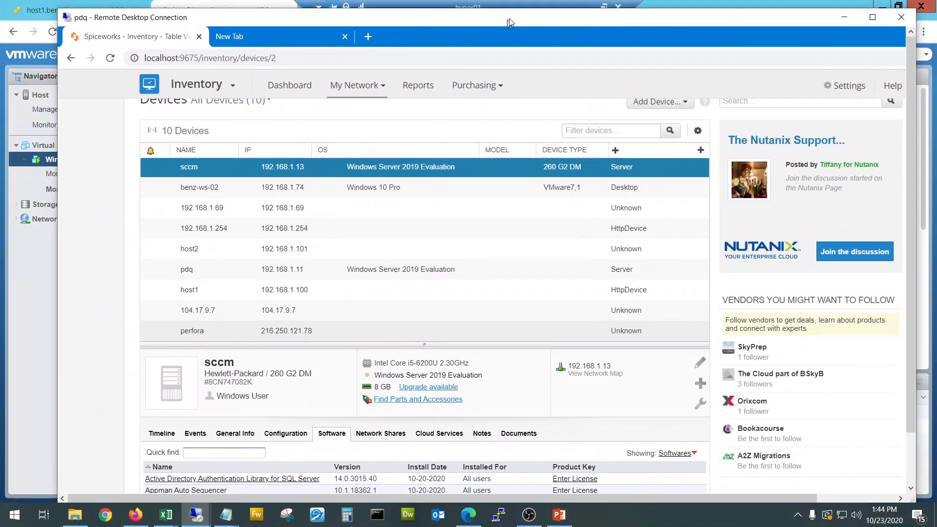
Maximize the pdq remote desktop session, clear its open windows off the desktop, and launch Spiceworks Desktop.
left_click(876, 16)
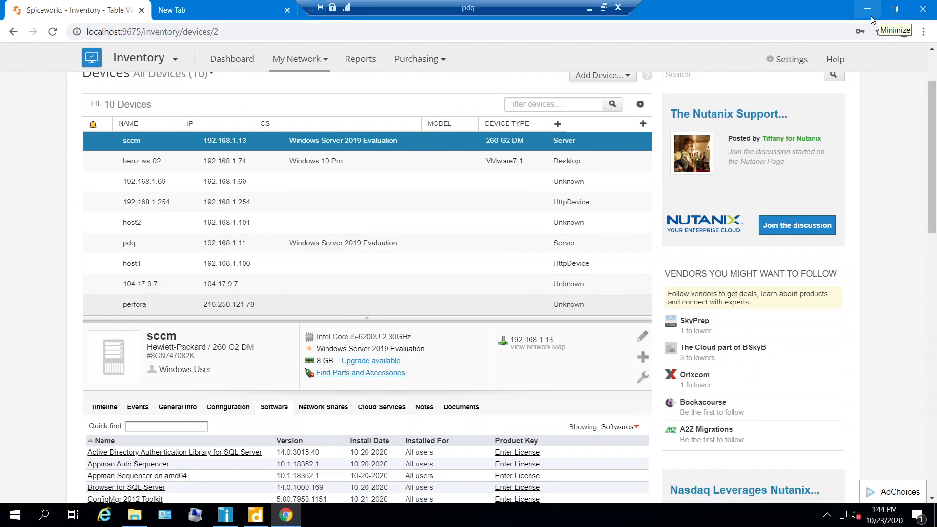
left_click(867, 9)
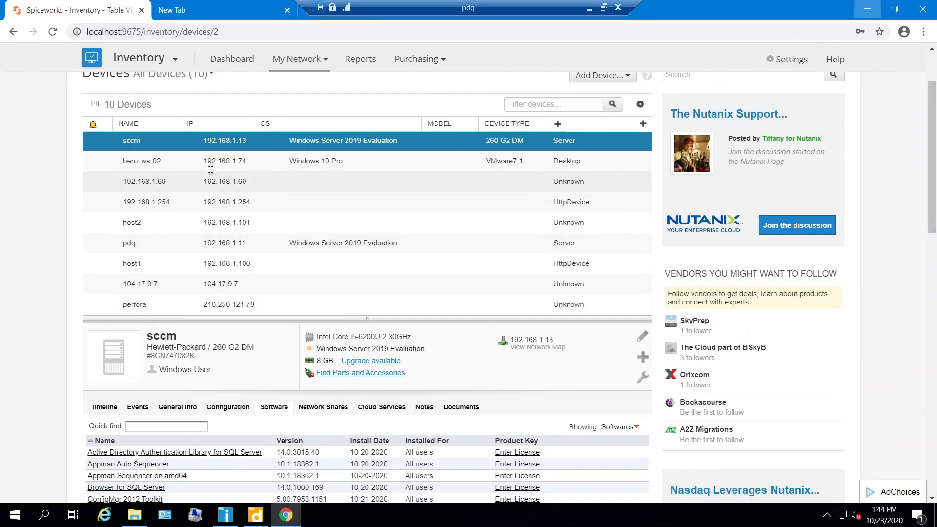
left_click(19, 288)
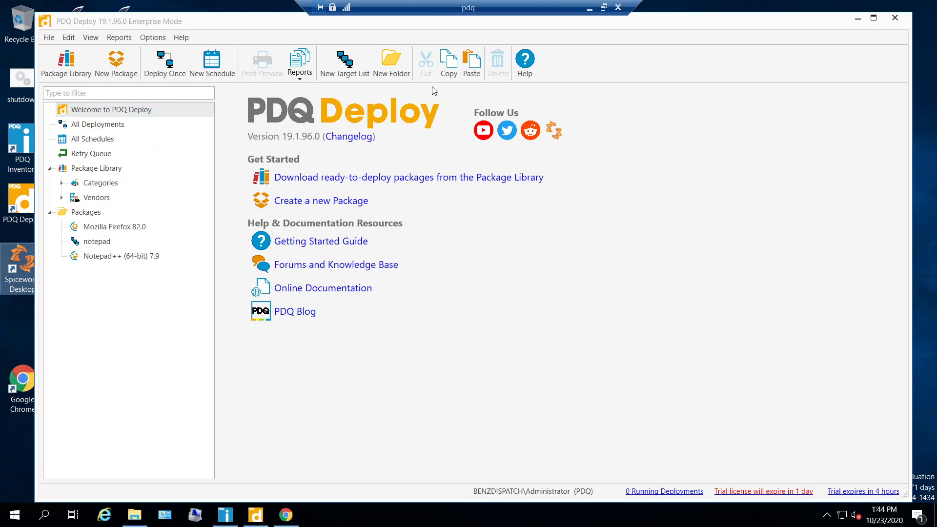
left_click(861, 19)
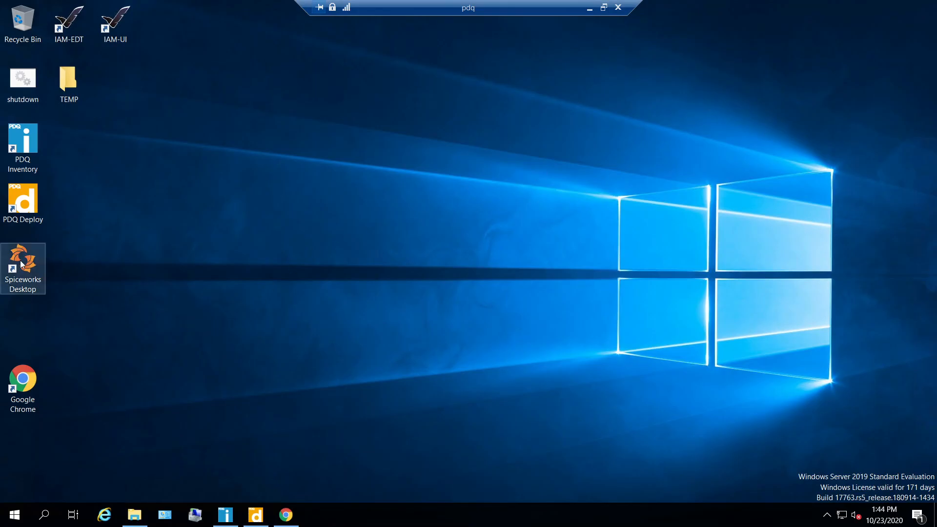
double_click(28, 273)
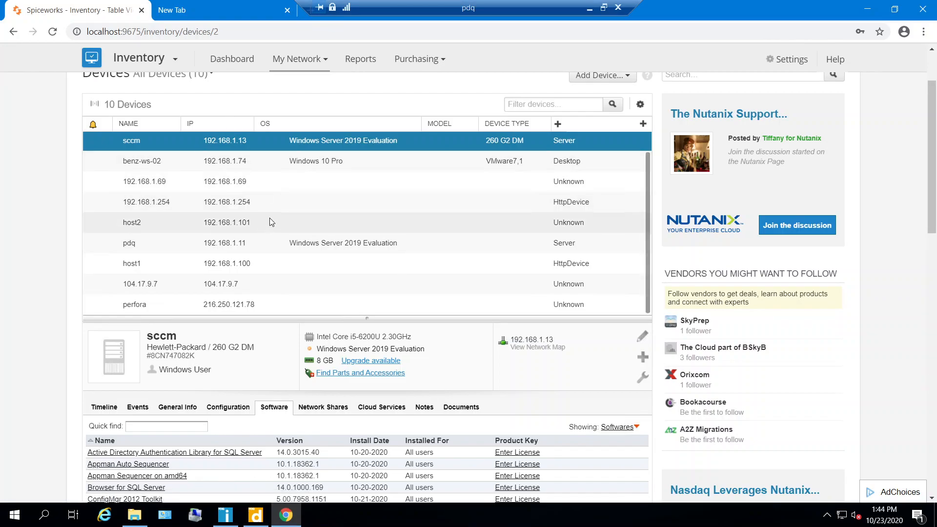
Examine the general information and software details of device 192.168.1.254 in the Spiceworks inventory.
scroll(271, 222, "up", 1)
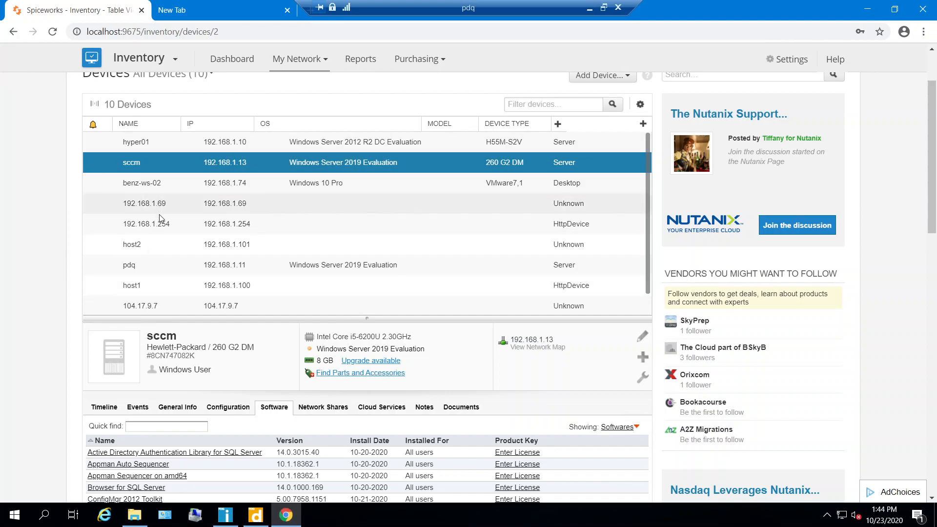
left_click(160, 232)
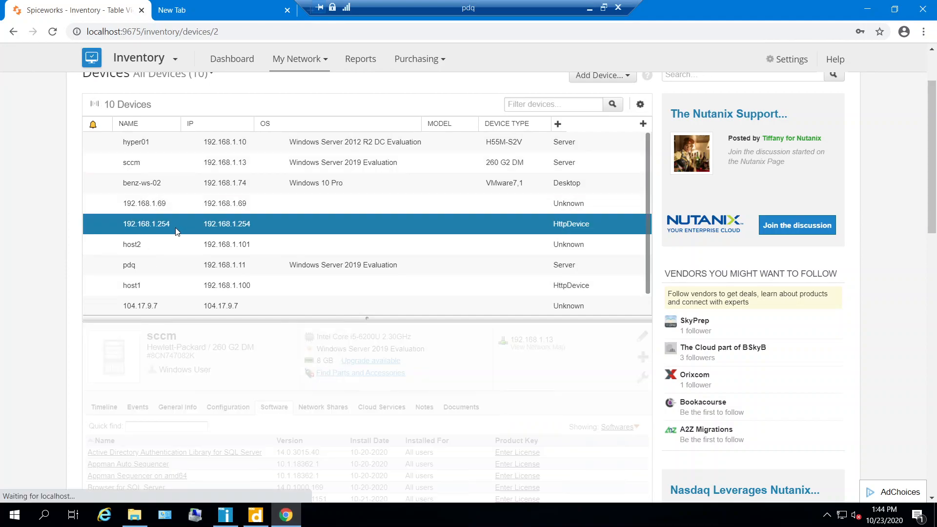
scroll(371, 293, "down", 3)
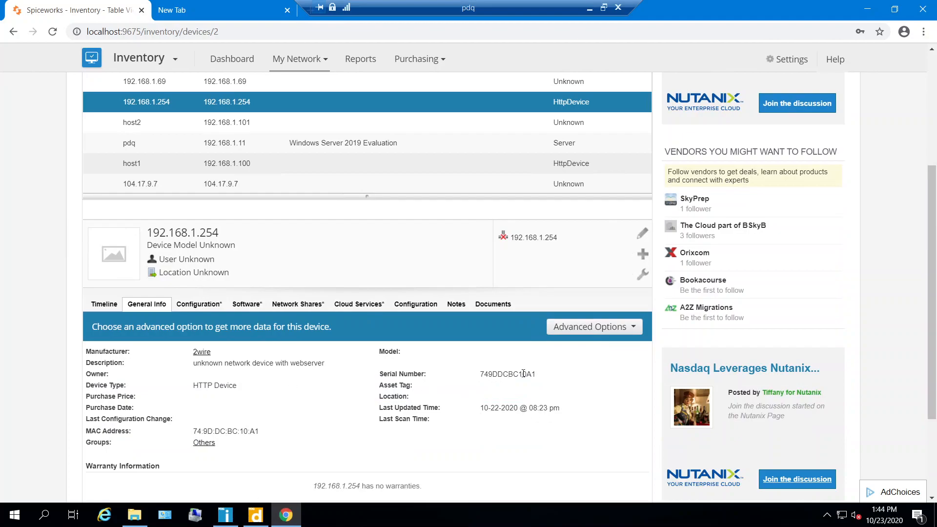
left_click(258, 307)
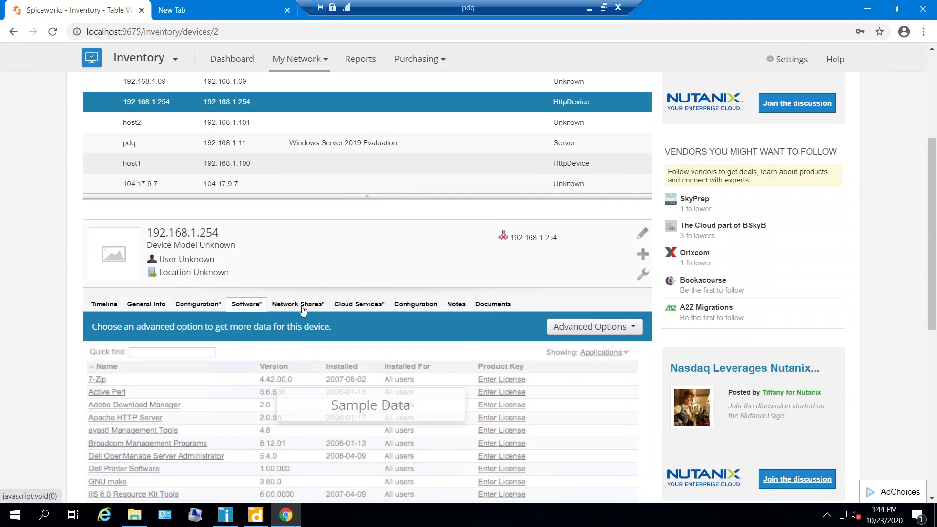
scroll(340, 408, "up", 4)
scroll(340, 408, "down", 1)
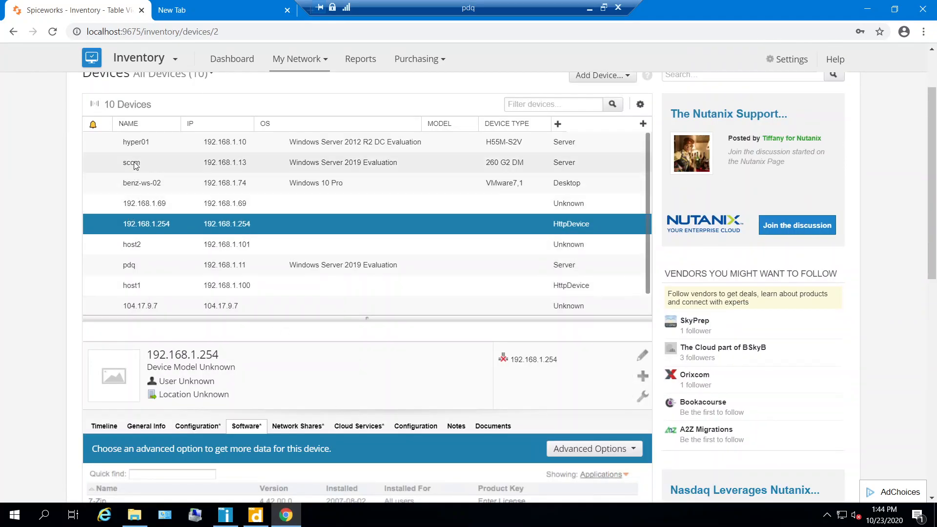
Examine the installed software, hardware configuration, disk usage and network details of the benz-ws-02 desktop.
left_click(146, 187)
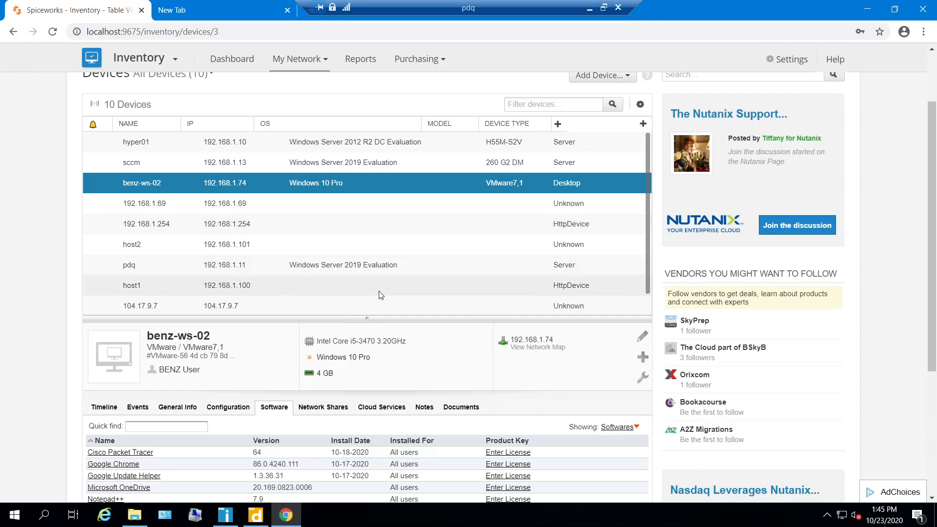
scroll(389, 410, "down", 1)
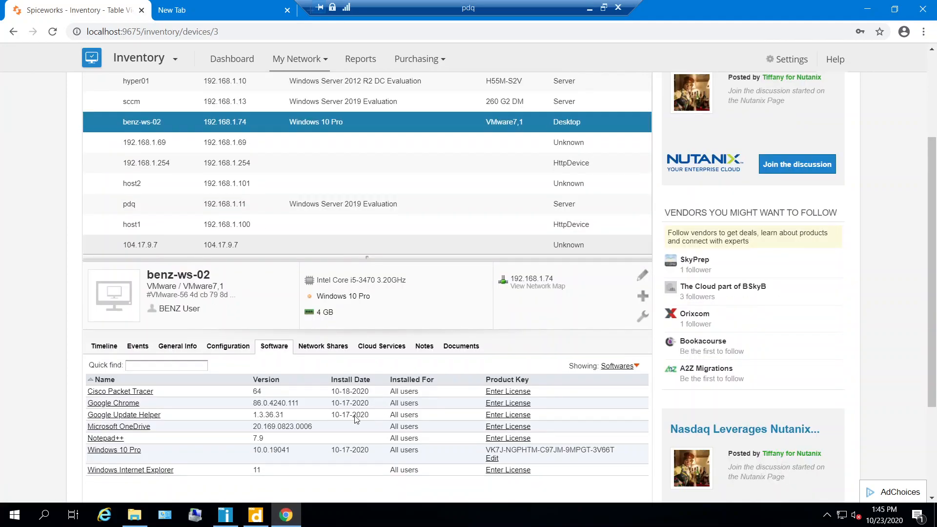
left_click(235, 347)
scroll(223, 286, "down", 2)
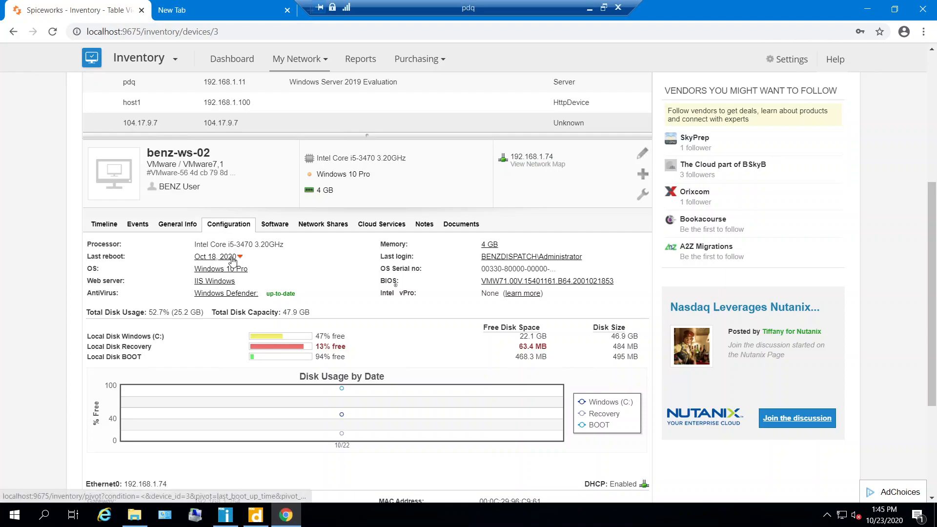
mouse_move(484, 245)
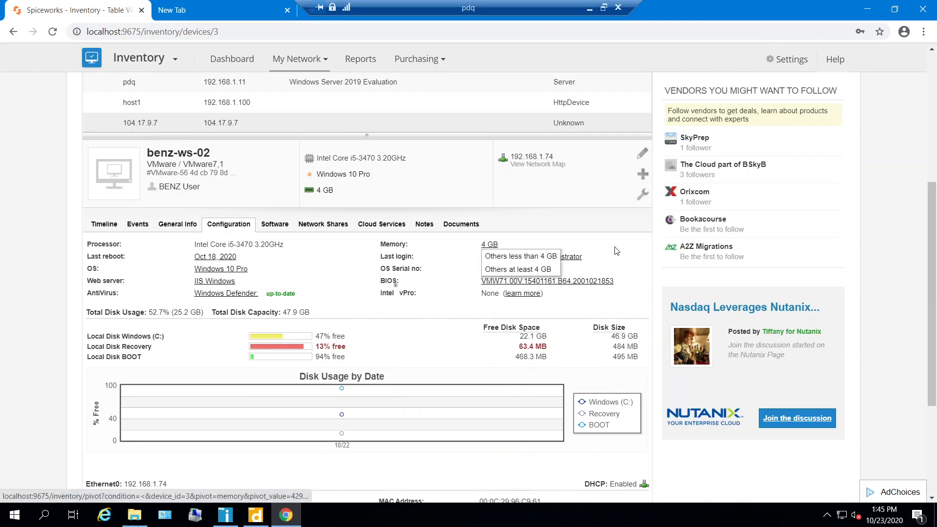
mouse_move(567, 261)
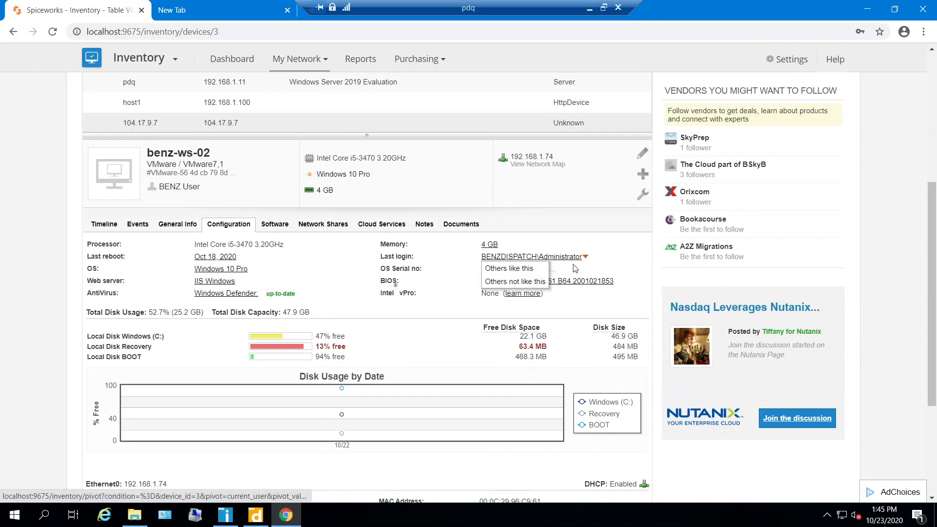
mouse_move(505, 283)
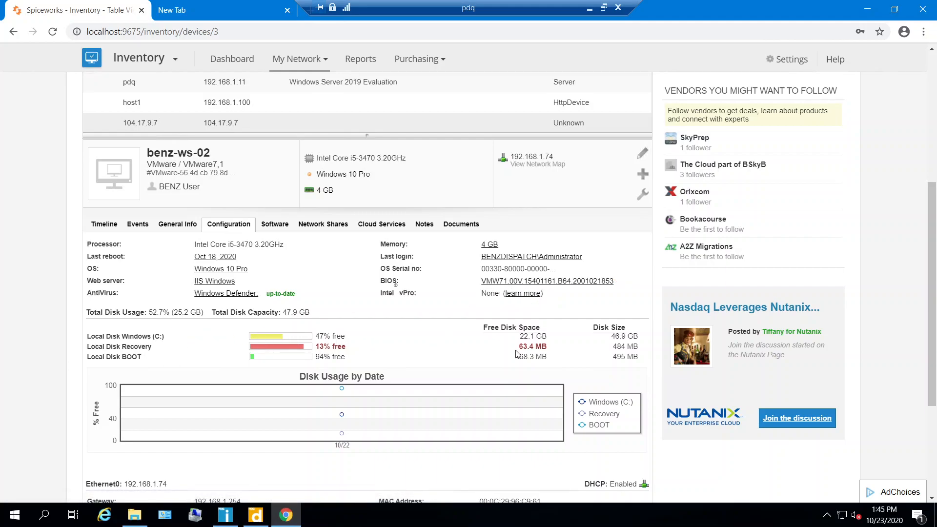
scroll(308, 359, "down", 4)
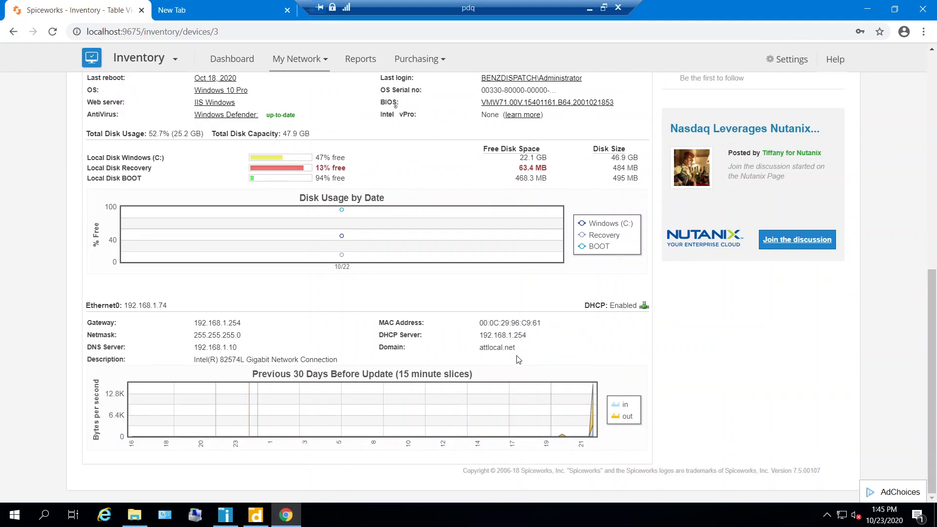
scroll(518, 360, "up", 10)
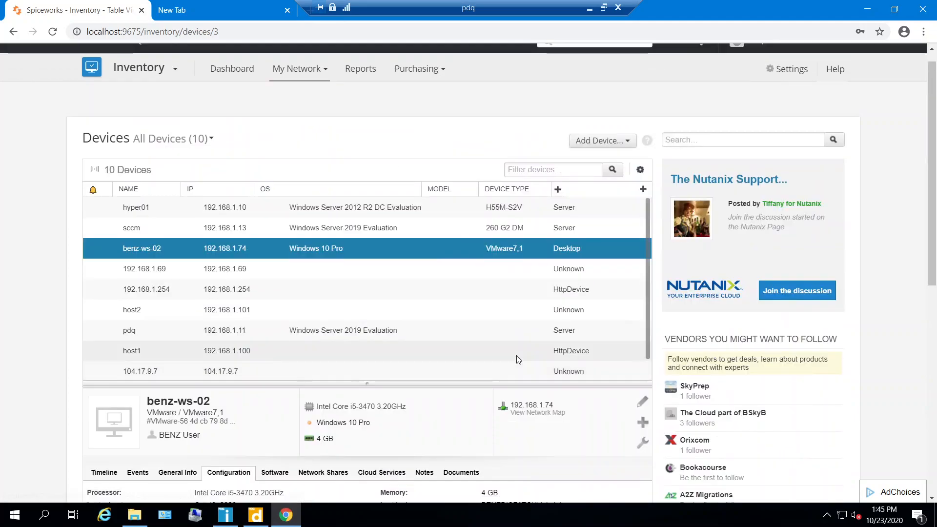
scroll(519, 360, "down", 3)
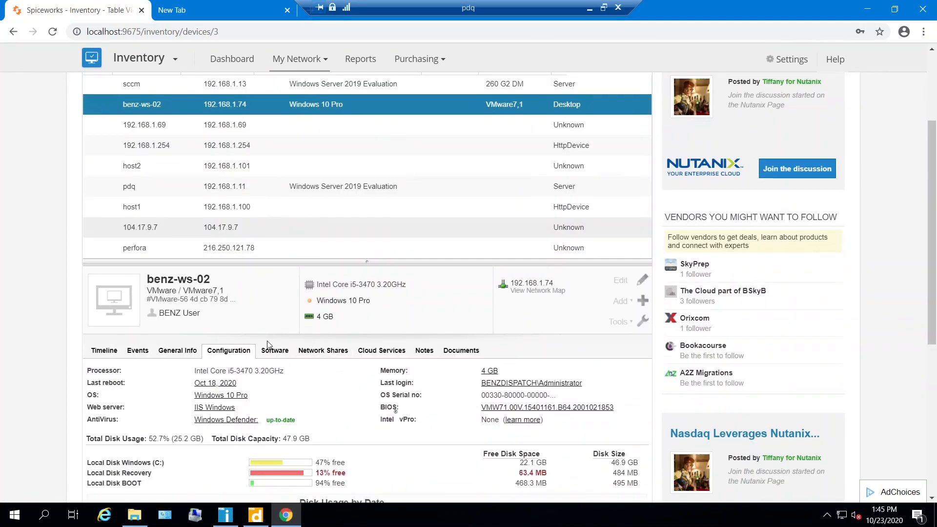
Review the list of programs installed on benz-ws-02, including versions and install dates.
left_click(274, 352)
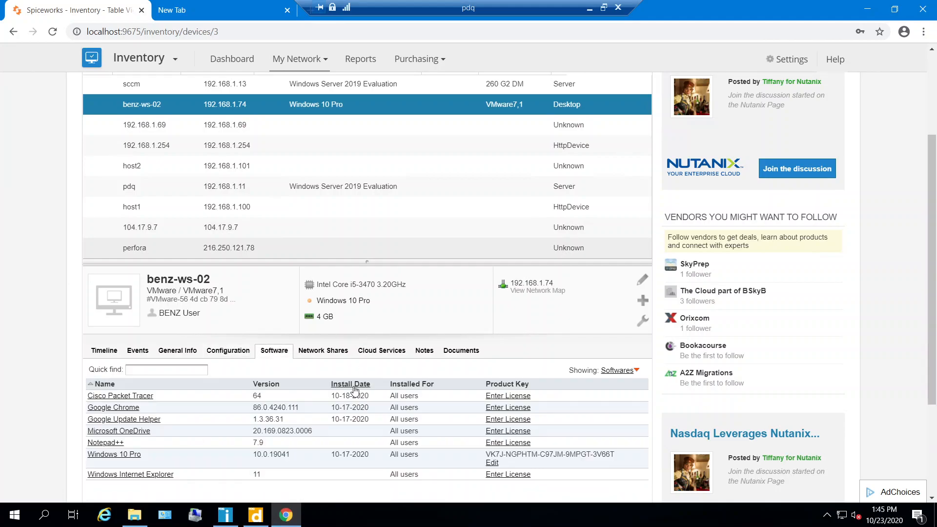
scroll(355, 391, "down", 3)
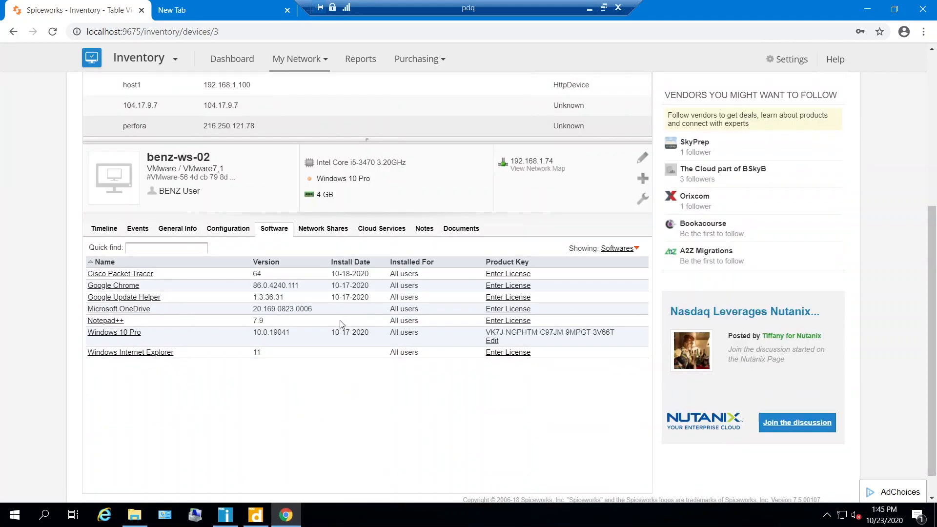
scroll(340, 324, "up", 3)
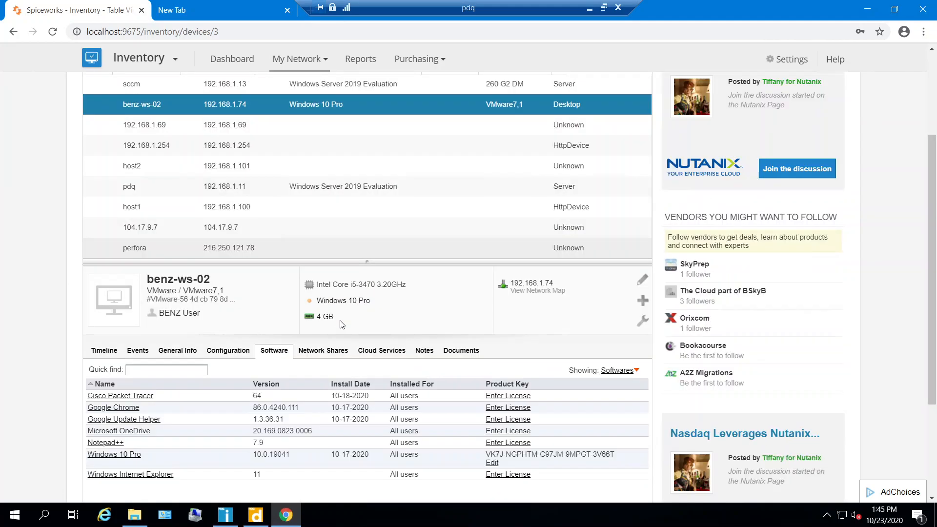
Open the sccm server in the device list and read through its full installed software inventory.
left_click(130, 84)
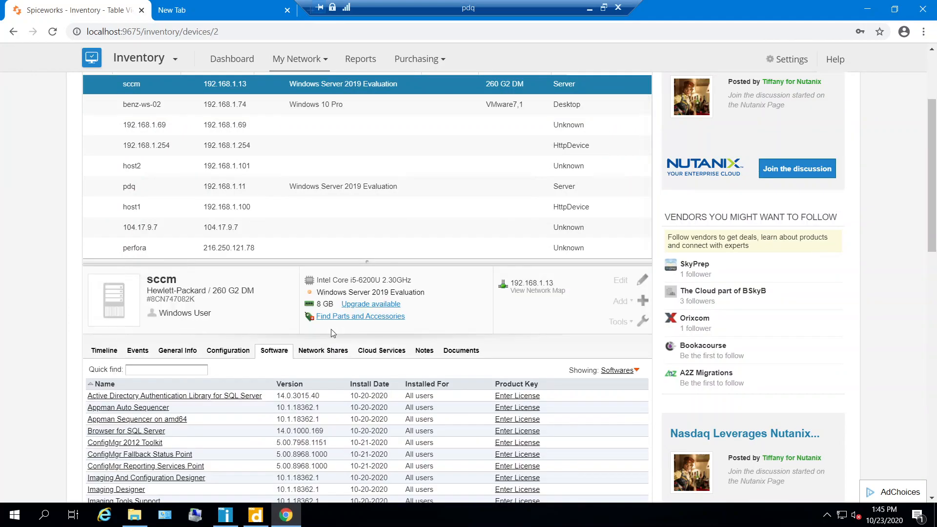
scroll(331, 330, "down", 3)
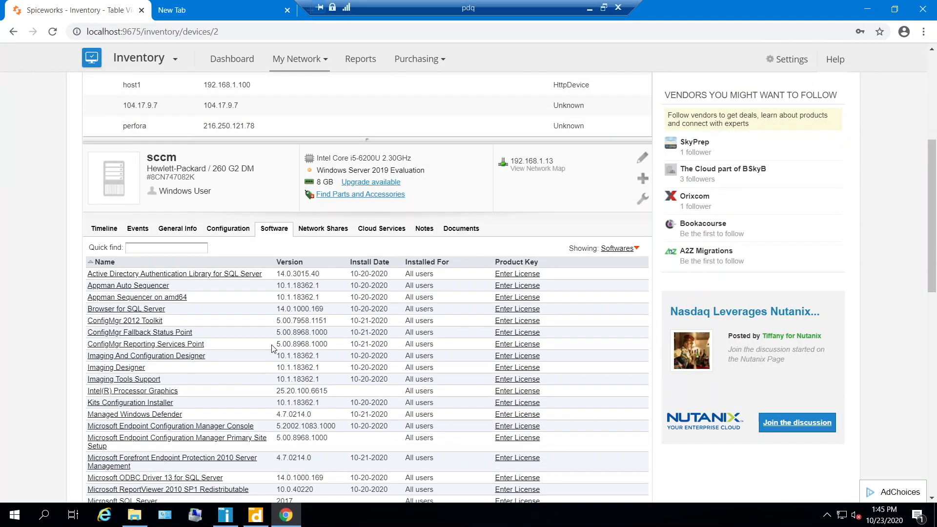
scroll(274, 349, "down", 3)
scroll(274, 348, "down", 4)
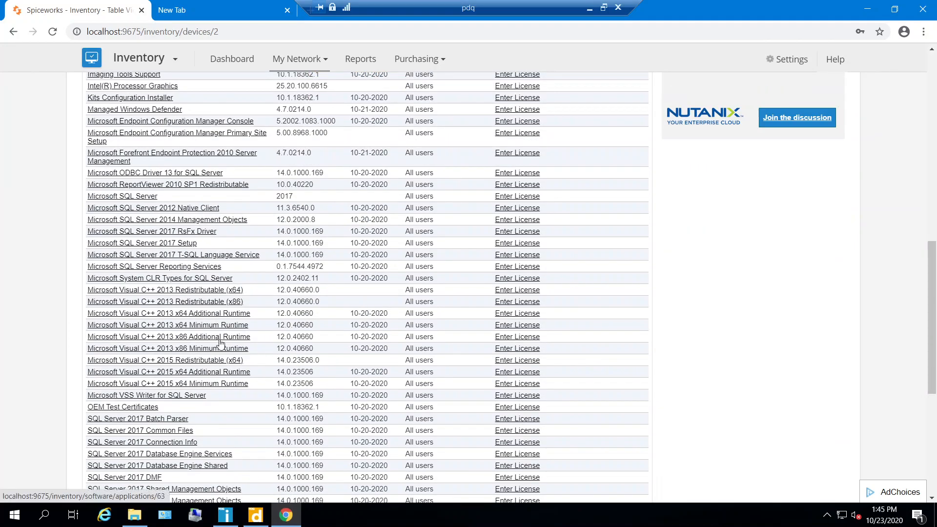
scroll(222, 439, "down", 3)
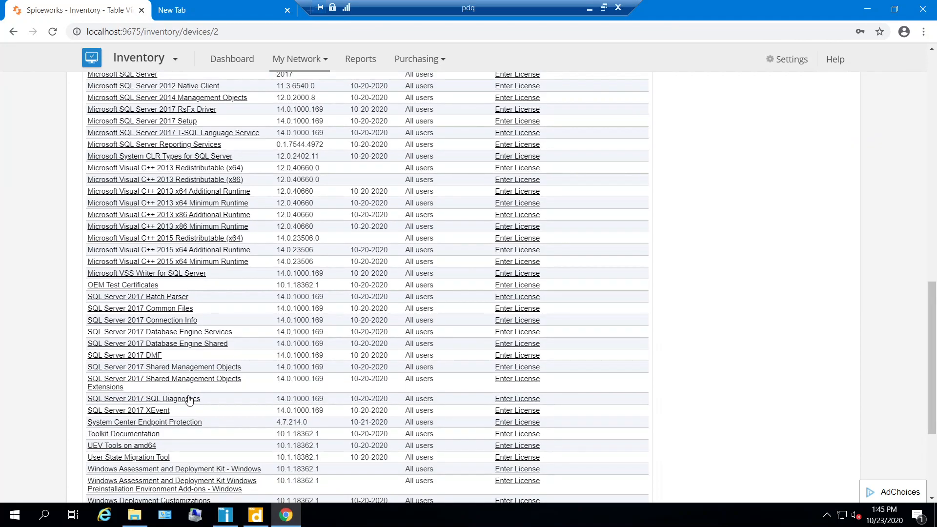
scroll(189, 400, "down", 4)
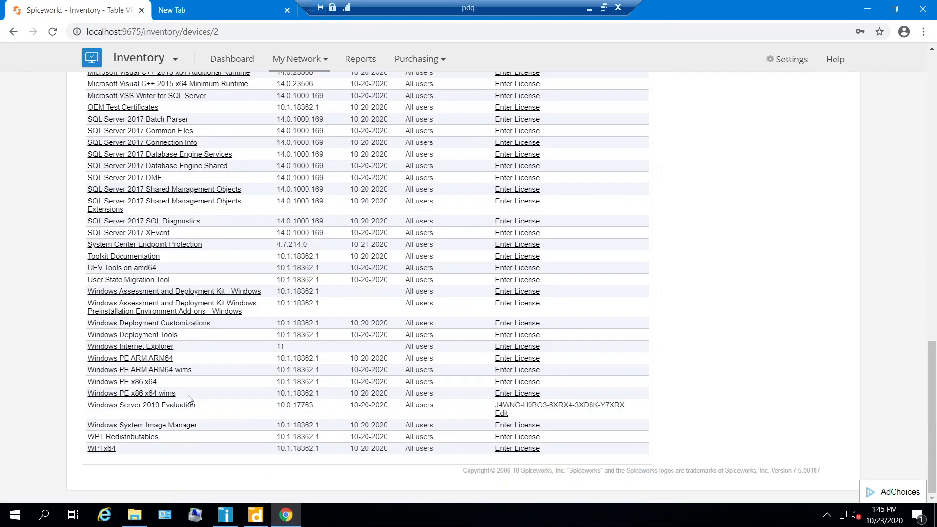
scroll(197, 370, "up", 9)
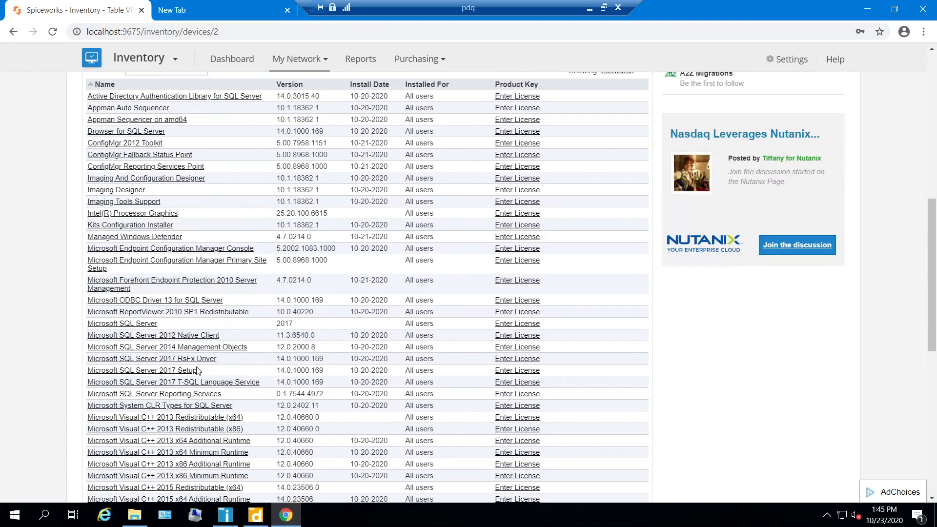
scroll(198, 371, "up", 3)
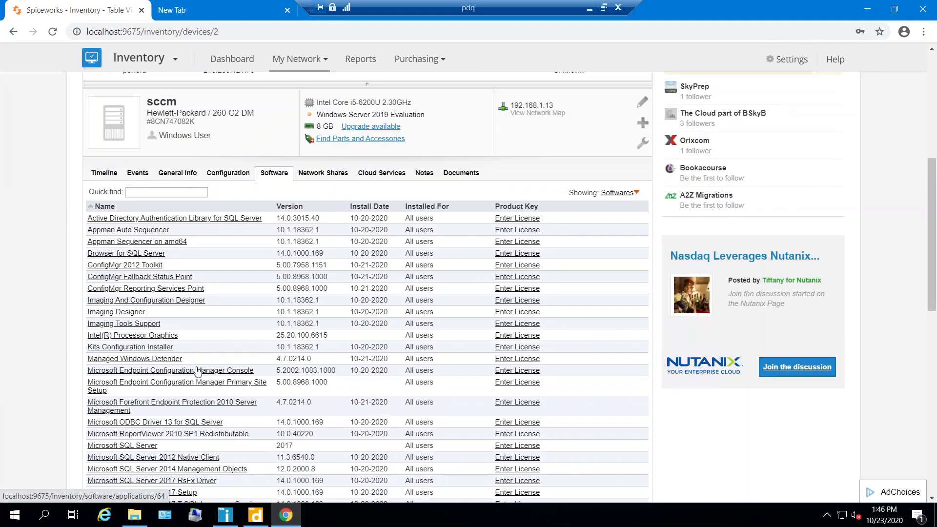
scroll(198, 371, "up", 3)
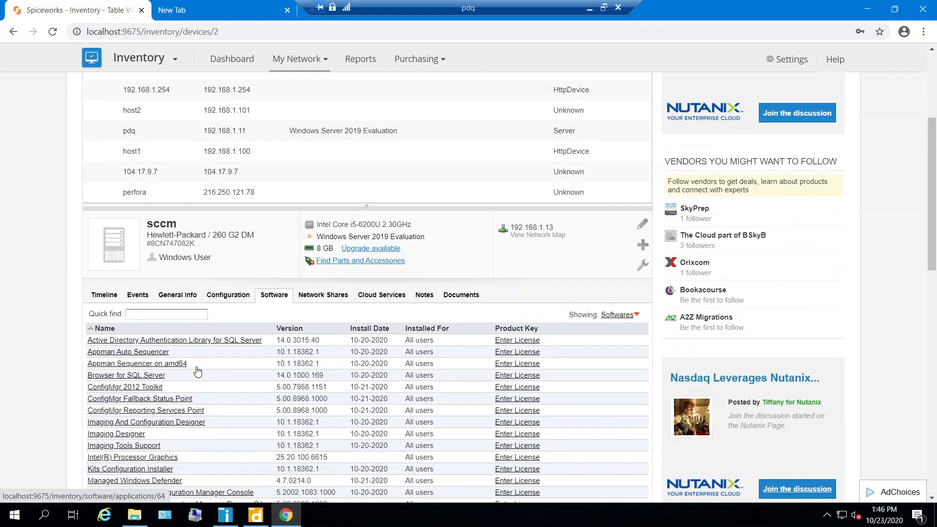
Examine the sccm server's configuration, disk usage, network details and hardware model.
left_click(227, 296)
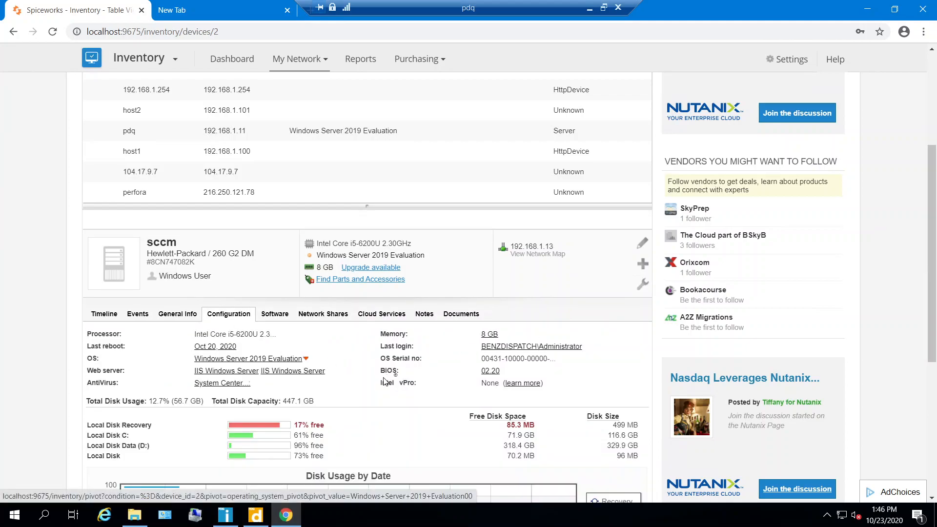
scroll(291, 334, "down", 1)
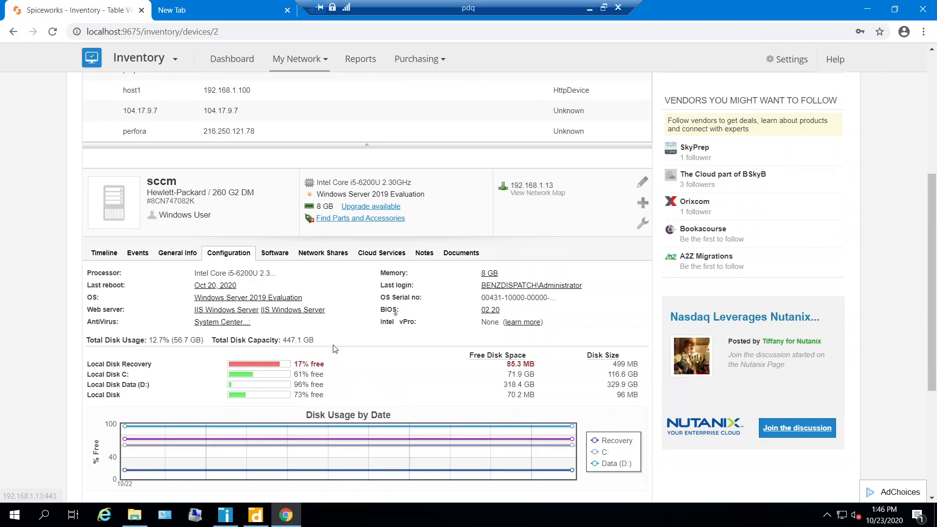
scroll(133, 292, "down", 2)
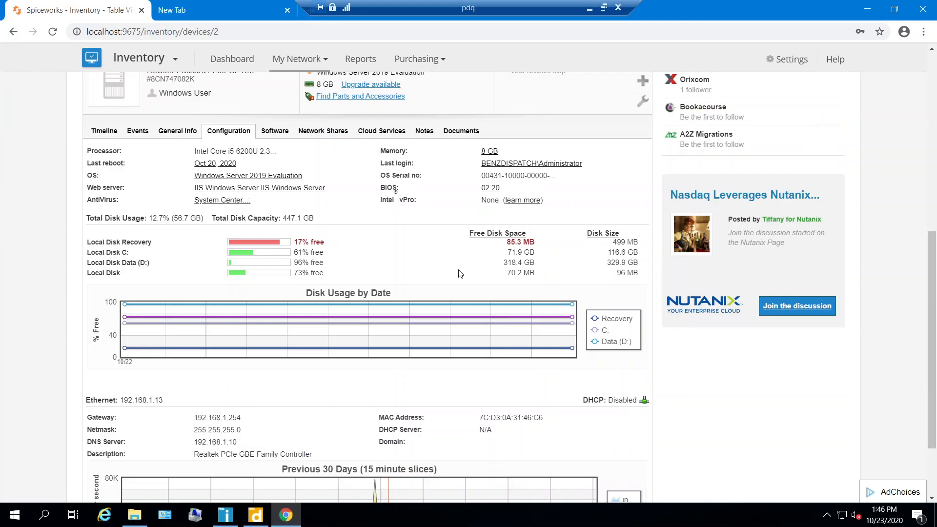
scroll(446, 274, "down", 2)
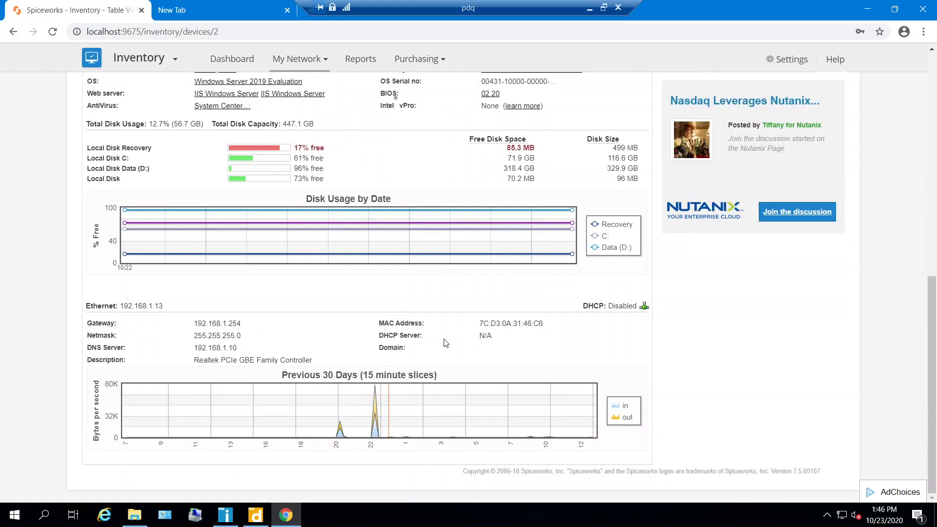
scroll(445, 343, "up", 4)
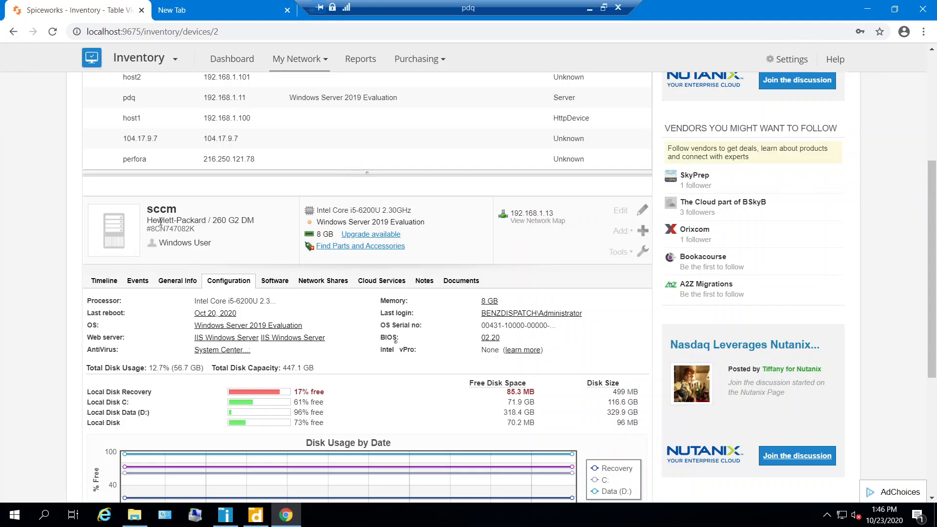
left_click_drag(148, 221, 242, 222)
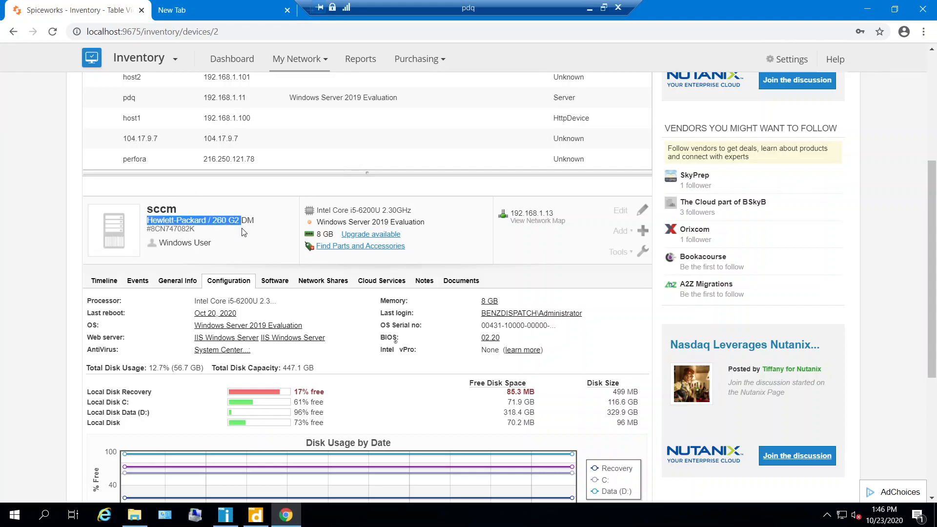
scroll(242, 223, "up", 3)
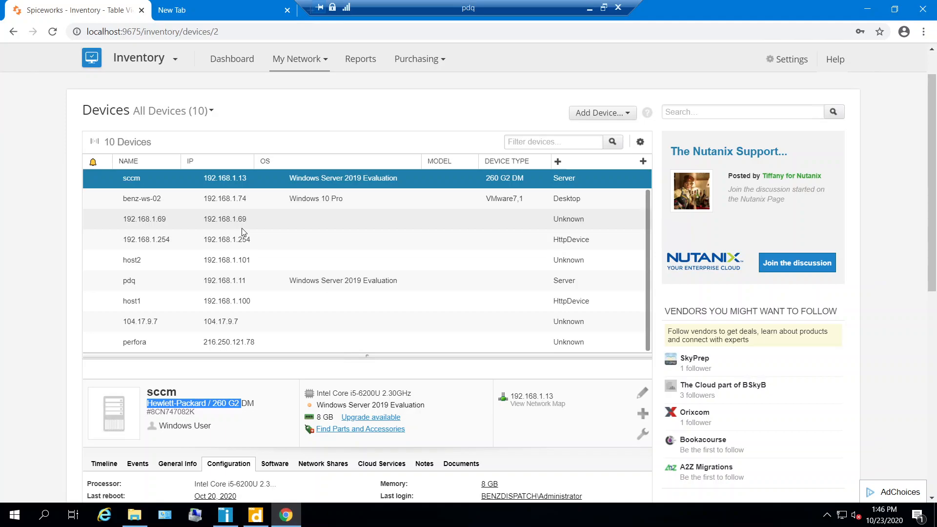
Check the available tools, events and timeline for sccm, expanding the BIOS change entry and following the System Center Endpoint Protection alert.
scroll(243, 231, "down", 2)
left_click(639, 318)
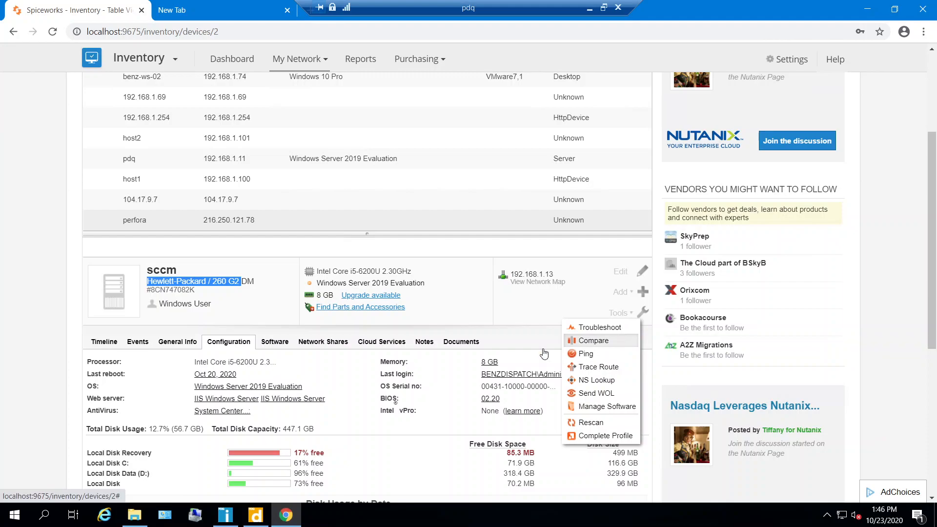
left_click(139, 342)
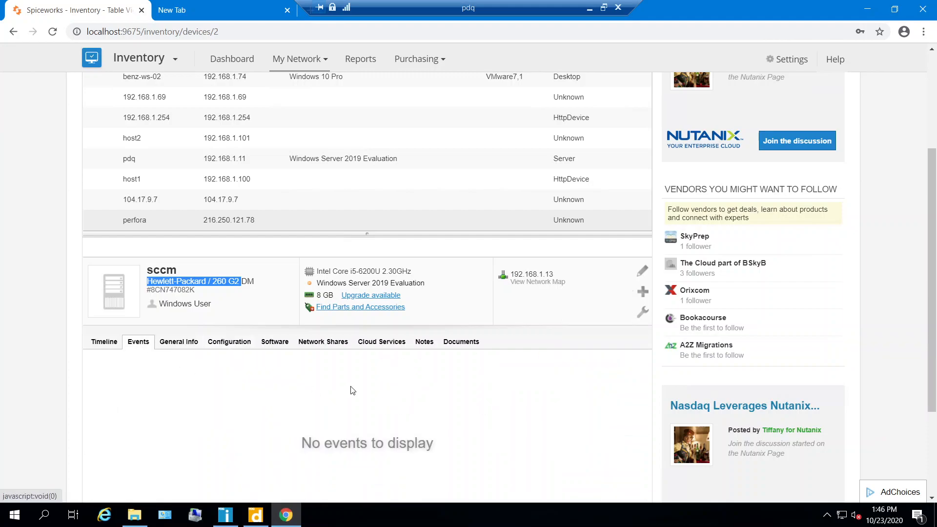
scroll(349, 385, "down", 3)
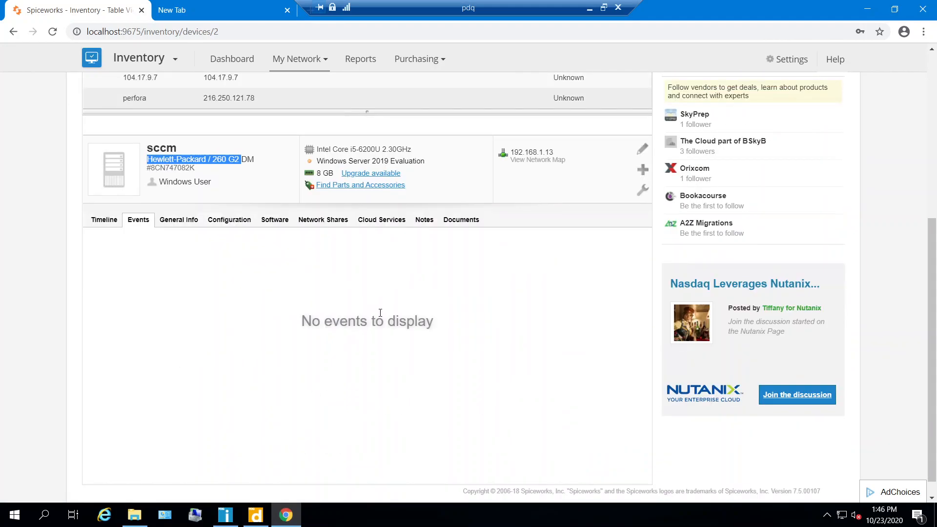
left_click(104, 221)
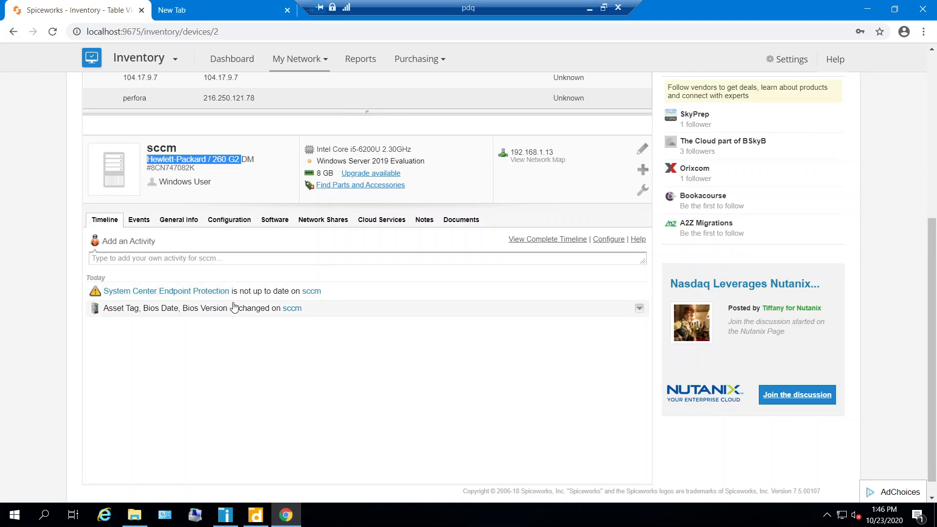
left_click(195, 309)
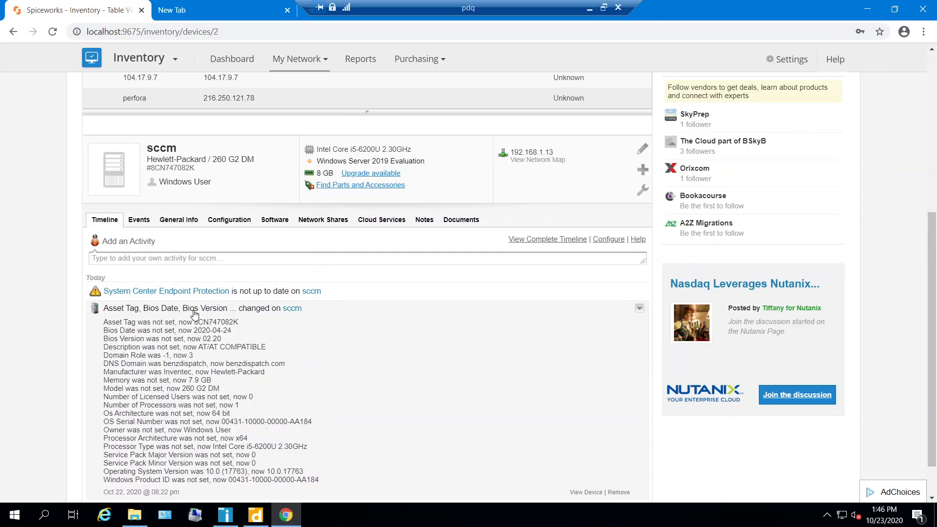
scroll(292, 389, "down", 1)
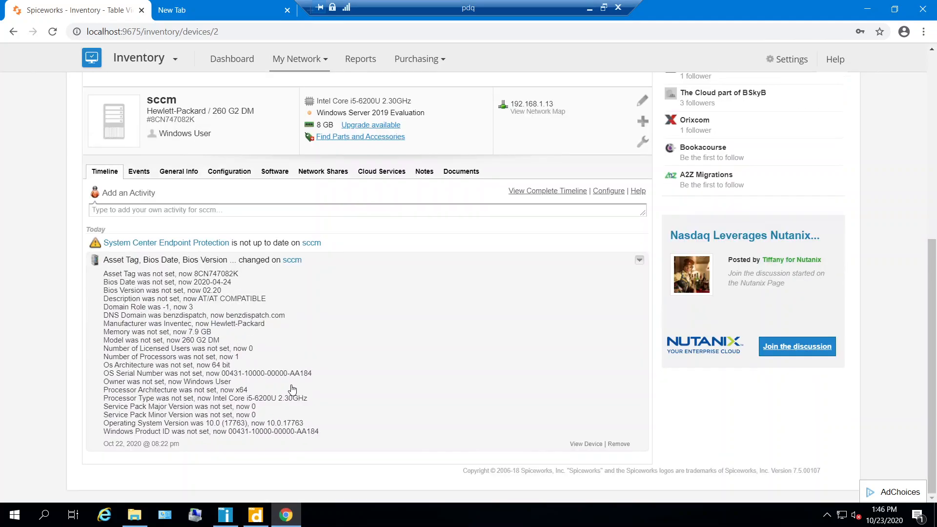
left_click(186, 244)
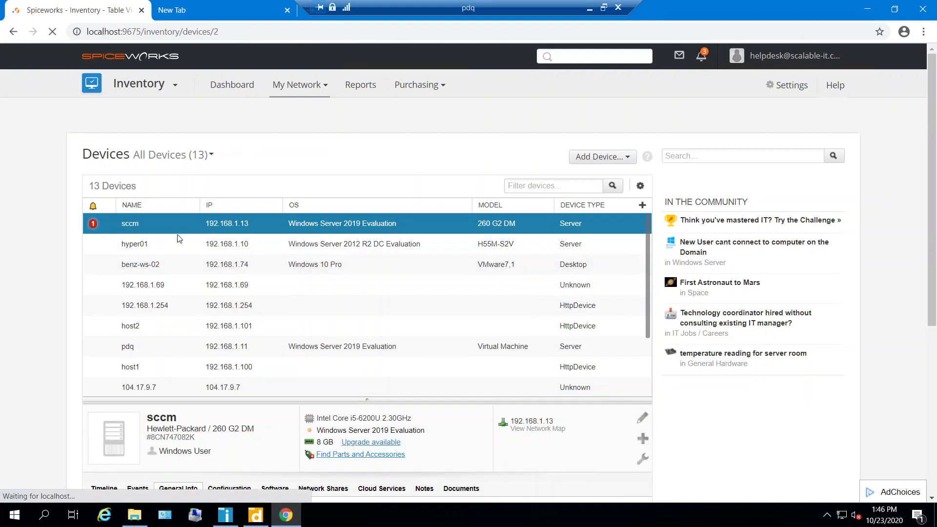
Open the benz-ws-03 desktop from the device list and examine its general information, serial number and configuration.
scroll(178, 236, "down", 2)
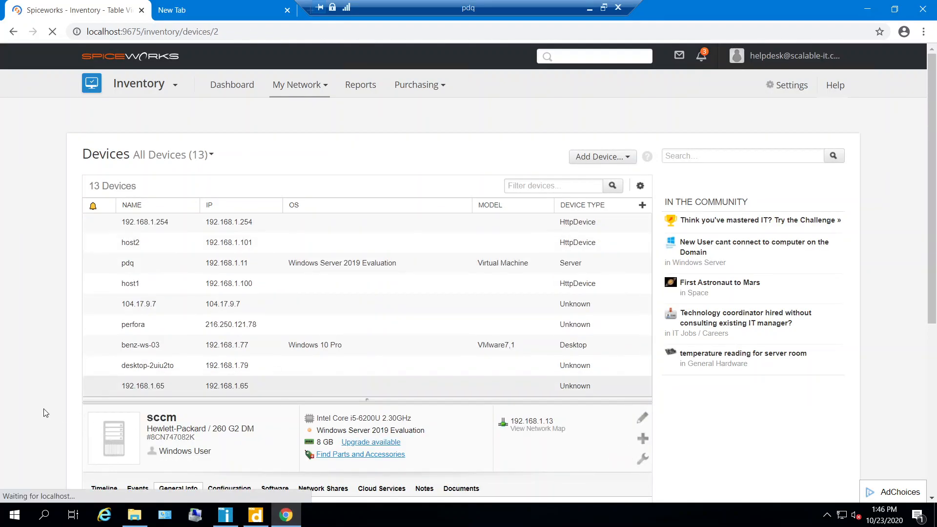
left_click(150, 347)
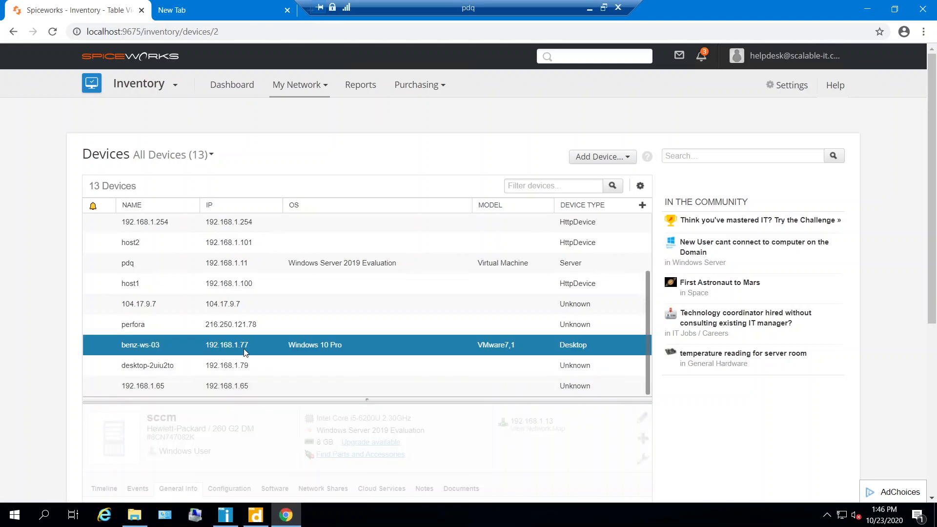
scroll(241, 350, "down", 1)
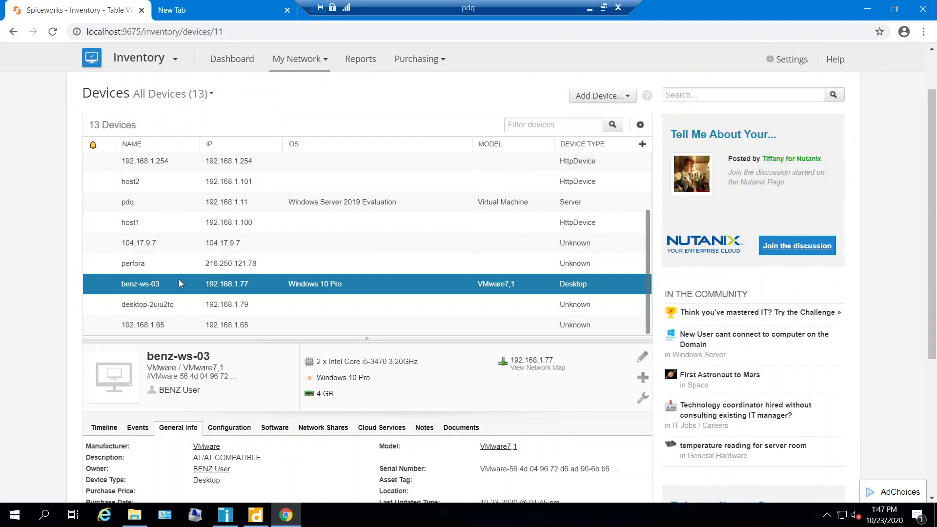
scroll(178, 279, "down", 1)
scroll(239, 379, "down", 2)
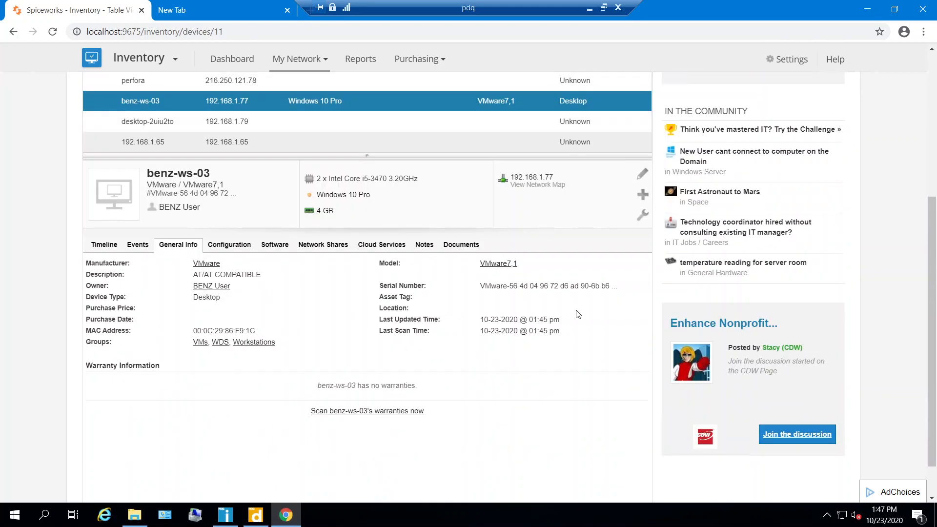
left_click_drag(480, 285, 521, 284)
left_click(230, 245)
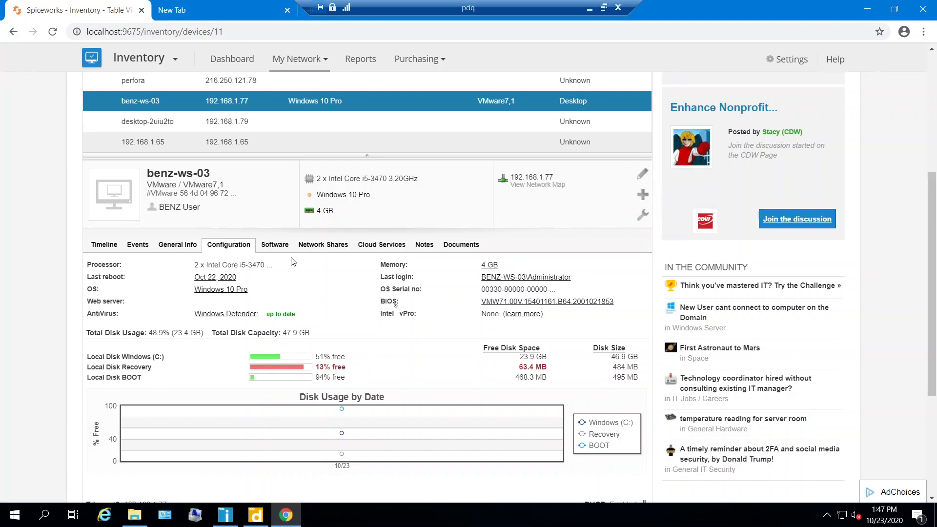
Review benz-ws-03's installed software, Windows 10 Pro product key, network shares, notes and attached documents.
left_click(275, 246)
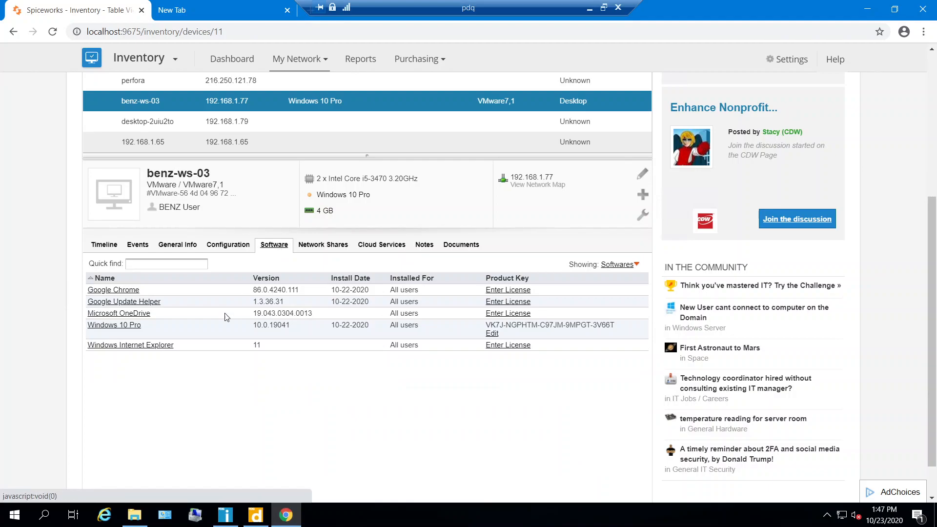
left_click_drag(628, 331, 487, 324)
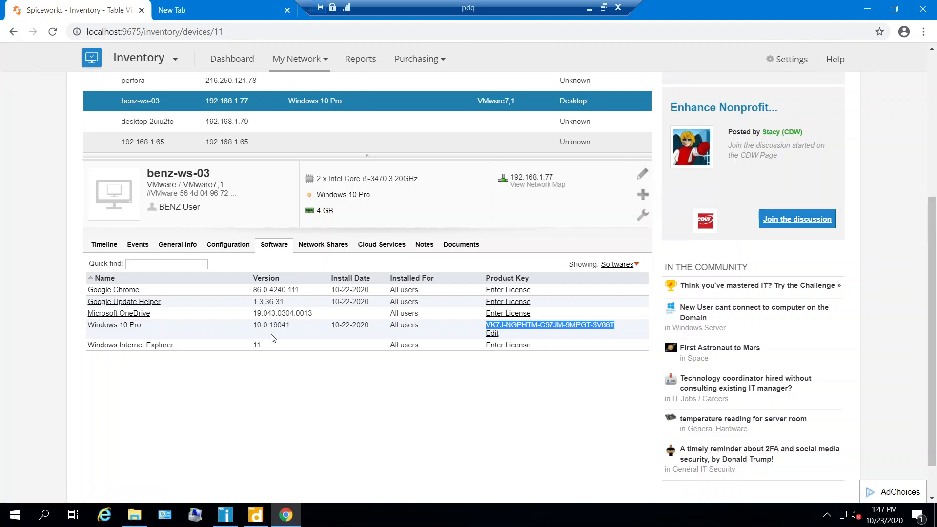
left_click(323, 246)
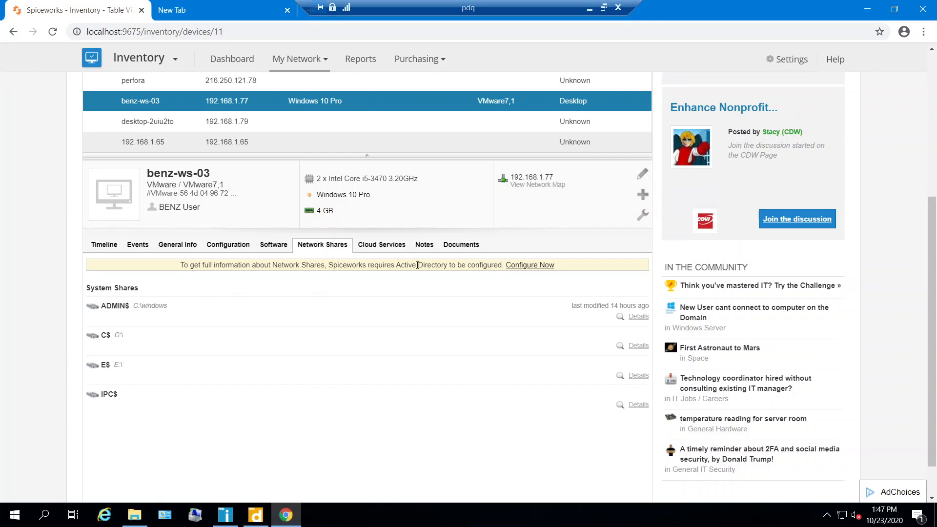
left_click(423, 247)
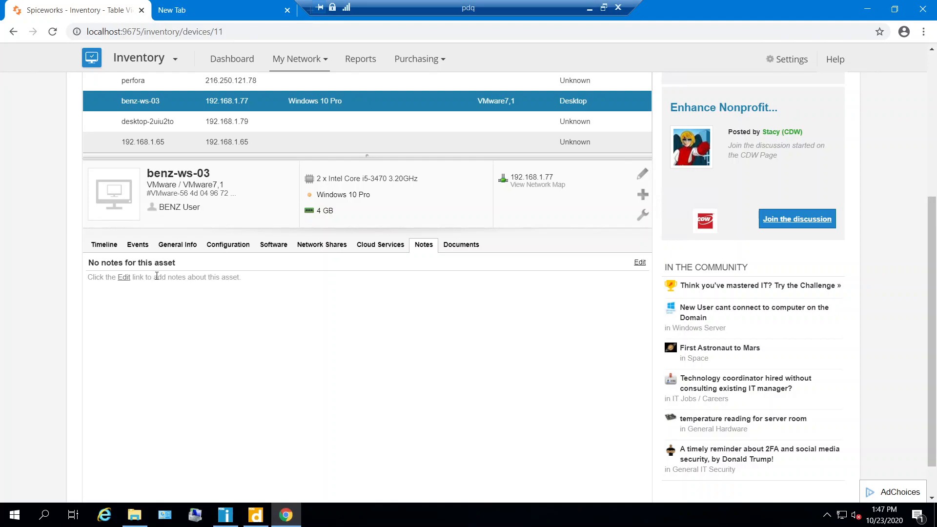
left_click(459, 248)
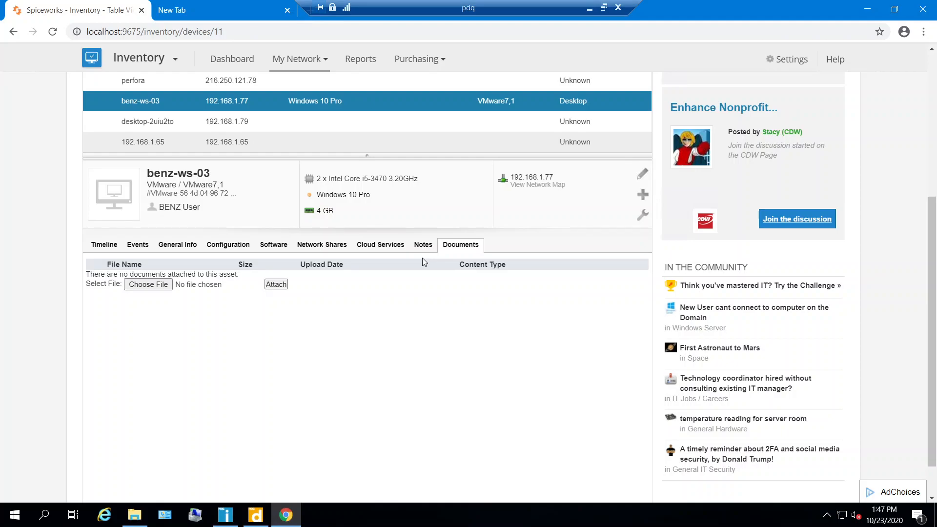
Review benz-ws-03's events, general information and timeline of recent changes.
scroll(372, 340, "up", 3)
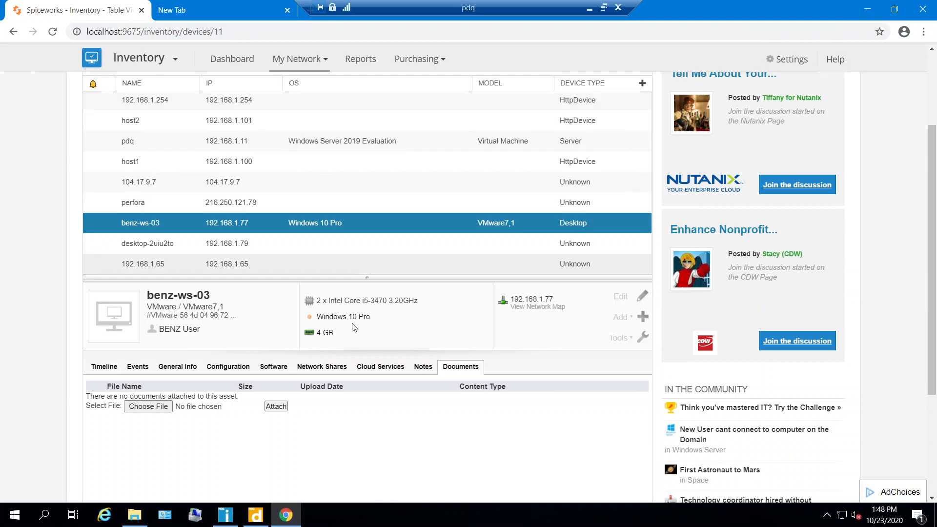
left_click(137, 366)
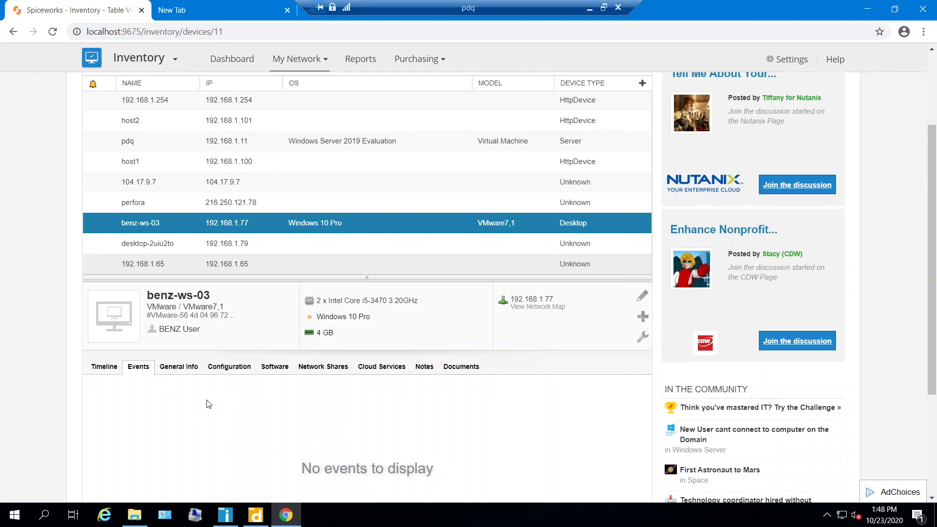
left_click(180, 372)
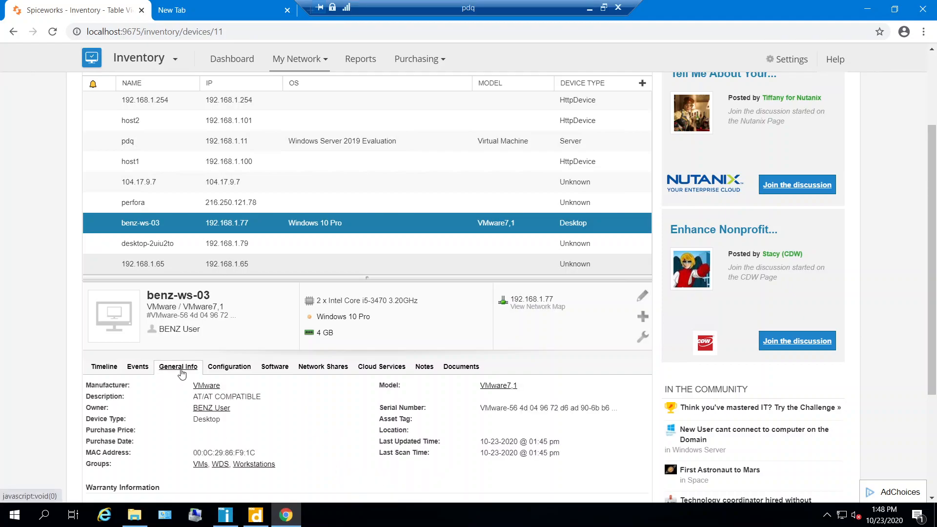
left_click(104, 366)
scroll(322, 403, "down", 1)
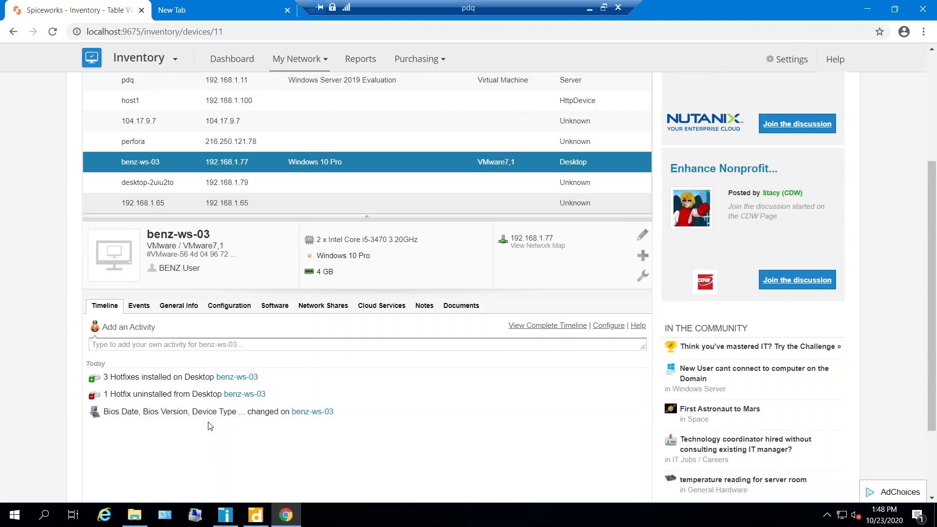
scroll(421, 466, "up", 3)
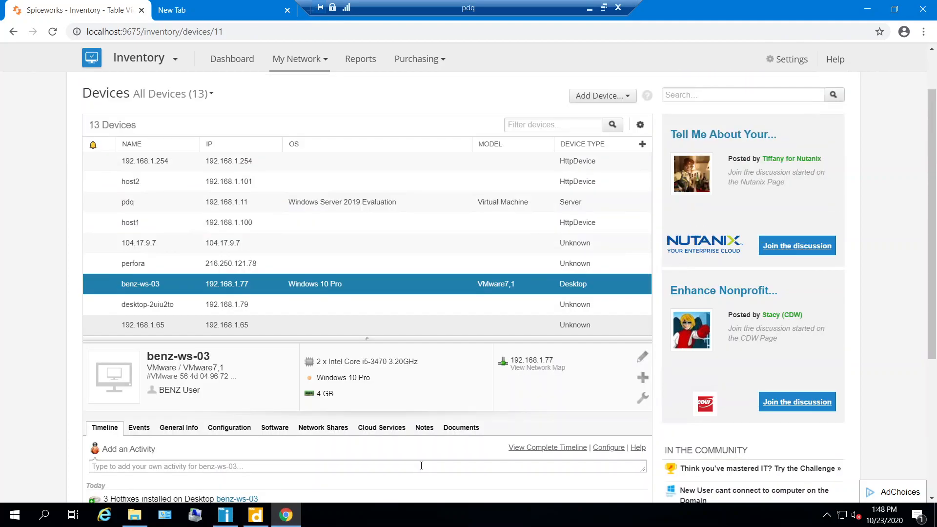
Switch to PDQ Inventory and look through the computer collections, expanding the Internet Explorer and Memory groups.
left_click(866, 9)
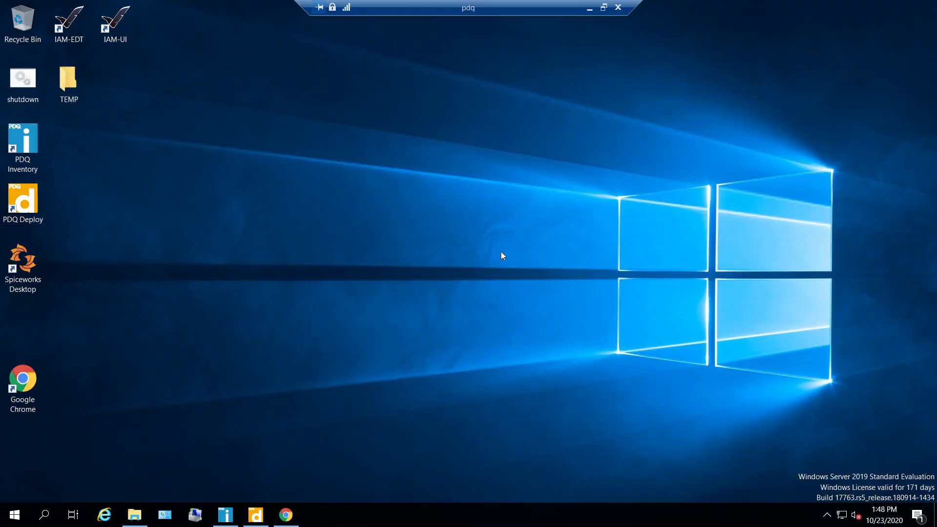
left_click(225, 514)
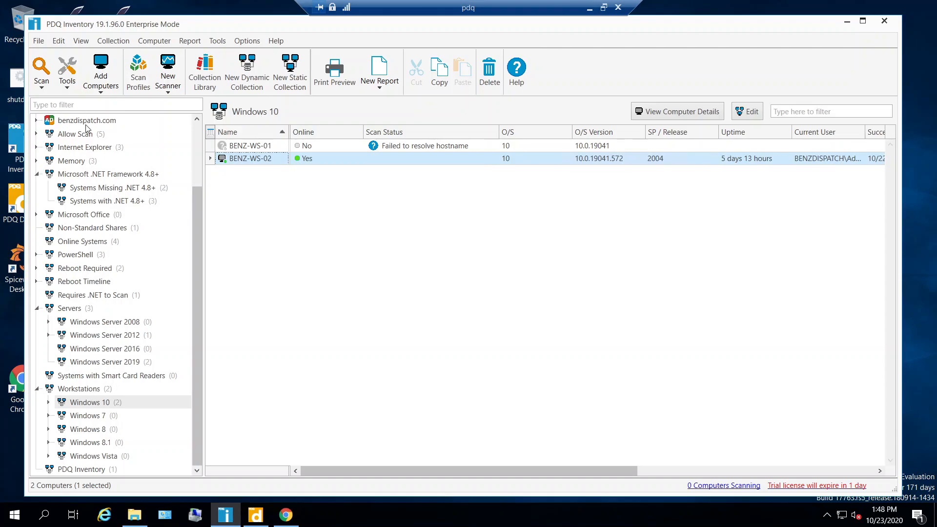
scroll(85, 313, "up", 2)
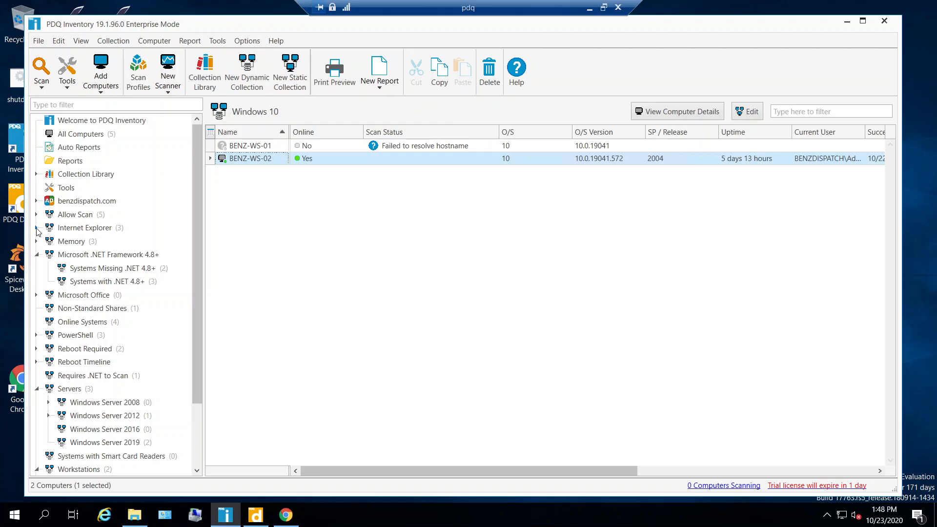
left_click(37, 228)
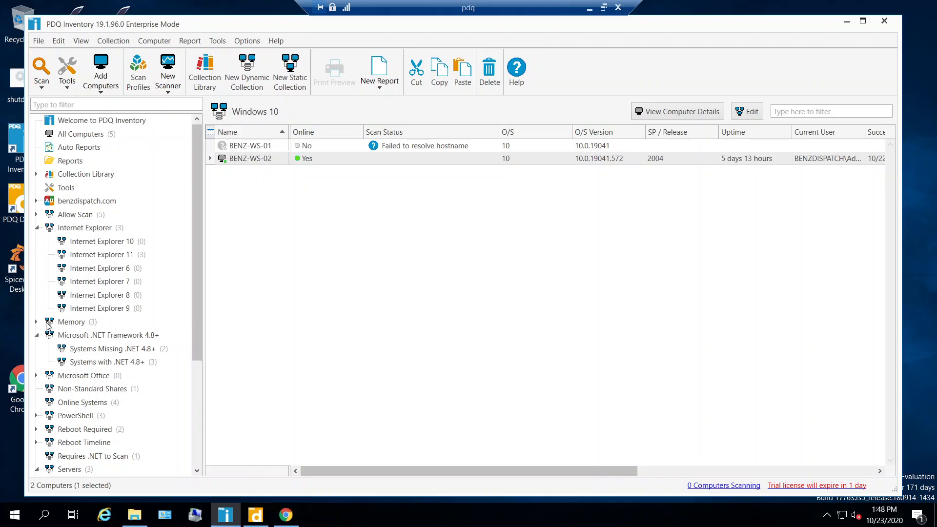
left_click(37, 322)
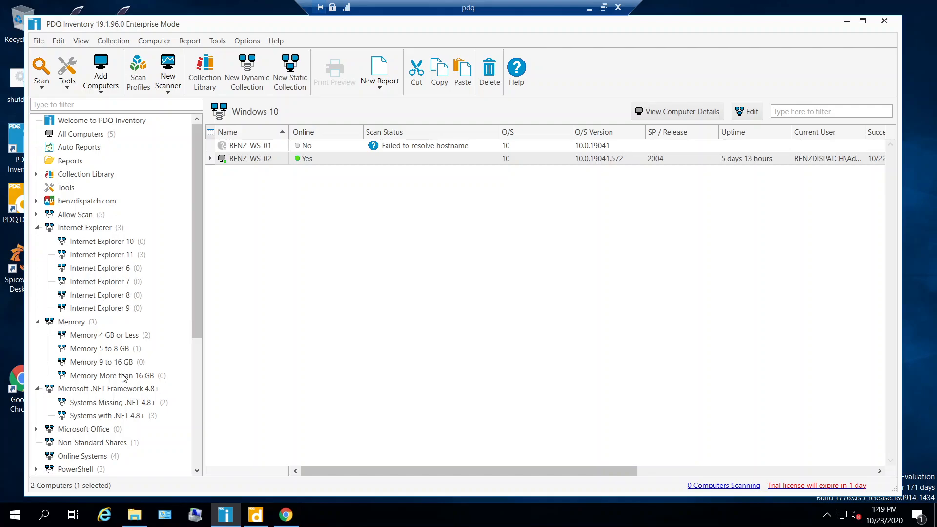
scroll(130, 376, "down", 2)
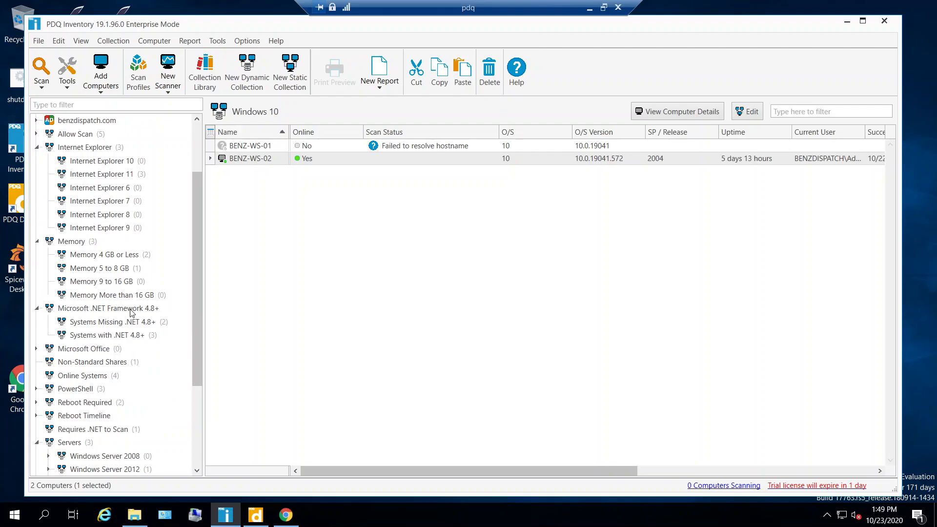
scroll(132, 389, "down", 3)
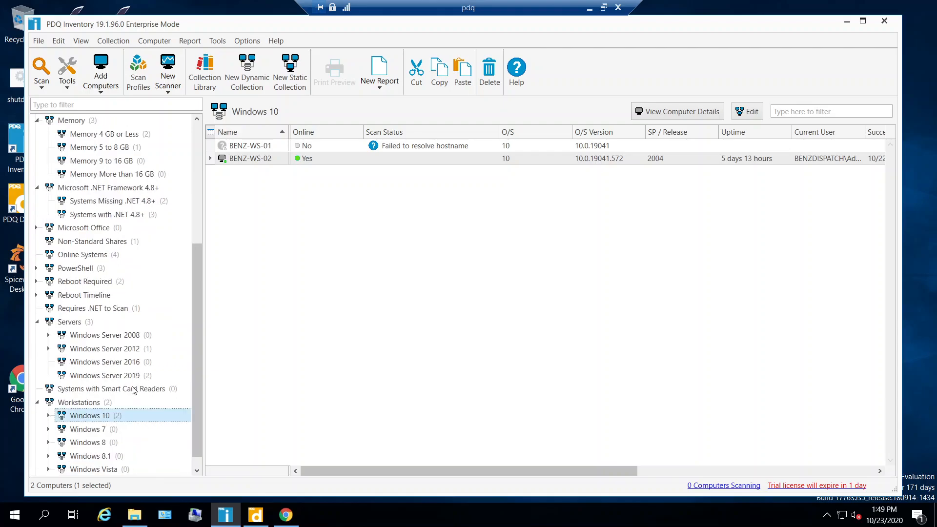
Examine the Servers collection and SCCM's scan status, including the Windows Server 2019, 2016 and 2012 groups.
left_click(83, 322)
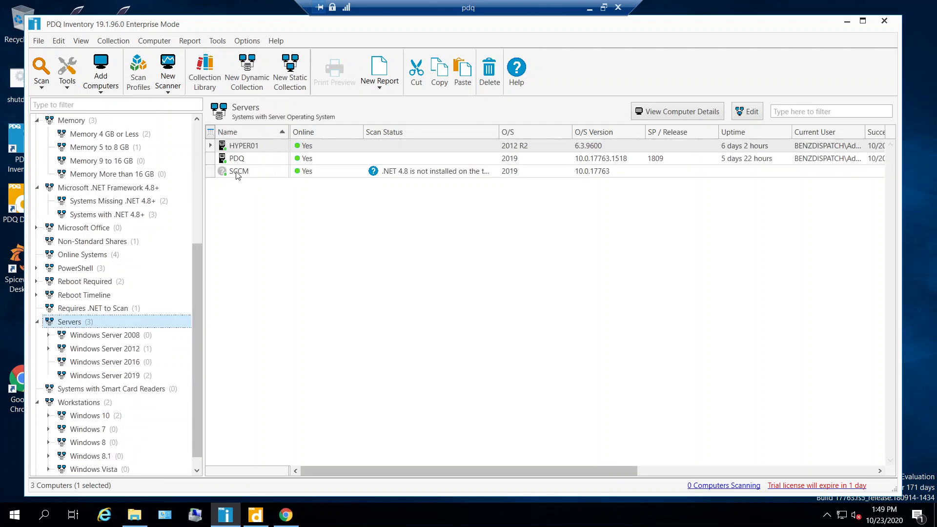
left_click(412, 173)
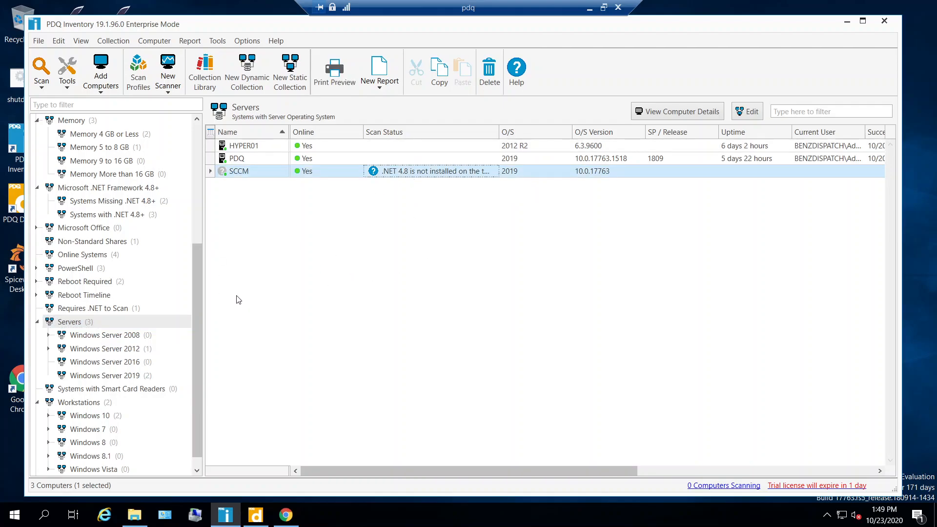
left_click(118, 376)
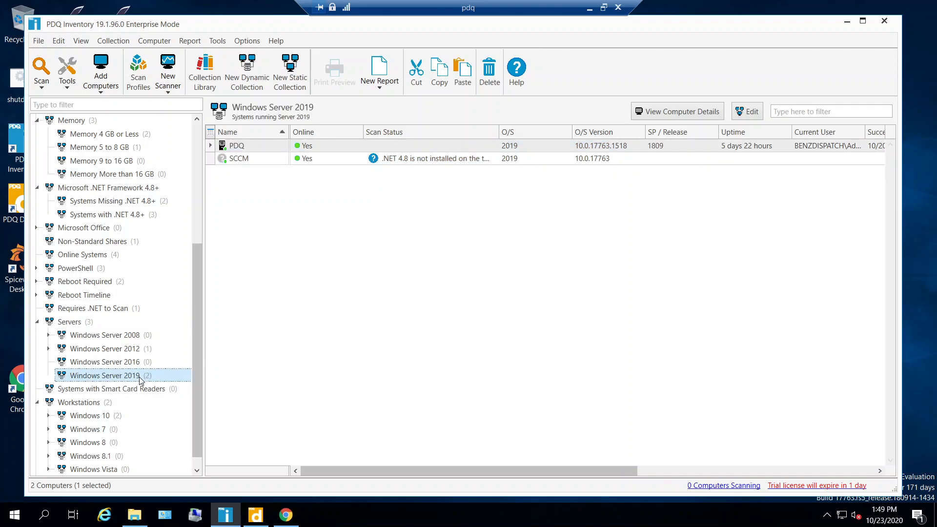
left_click(140, 363)
left_click(139, 349)
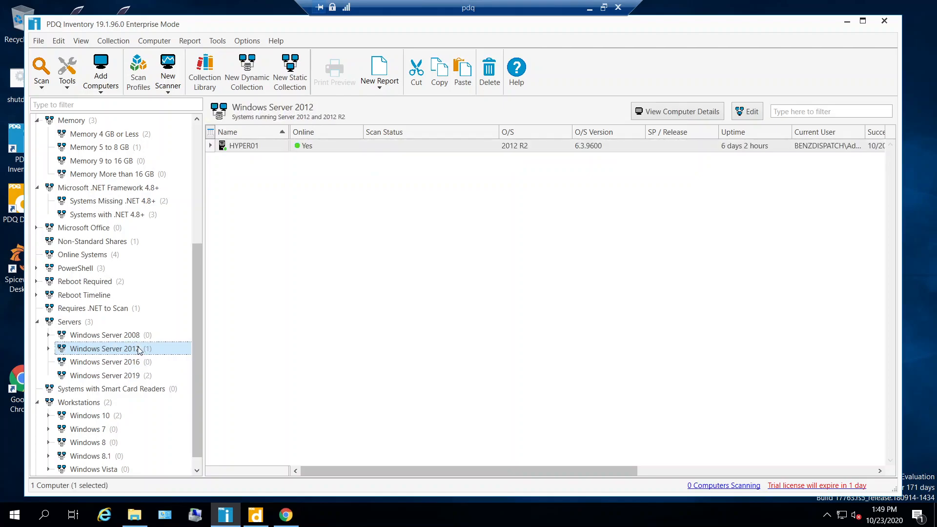
scroll(140, 420, "down", 1)
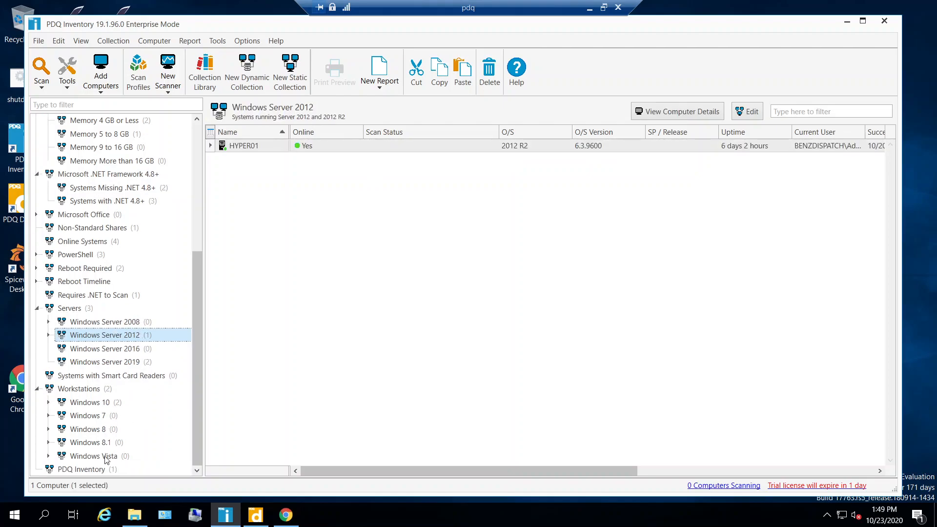
Show the Windows 10 workstations and check the scan options available for them.
left_click(106, 403)
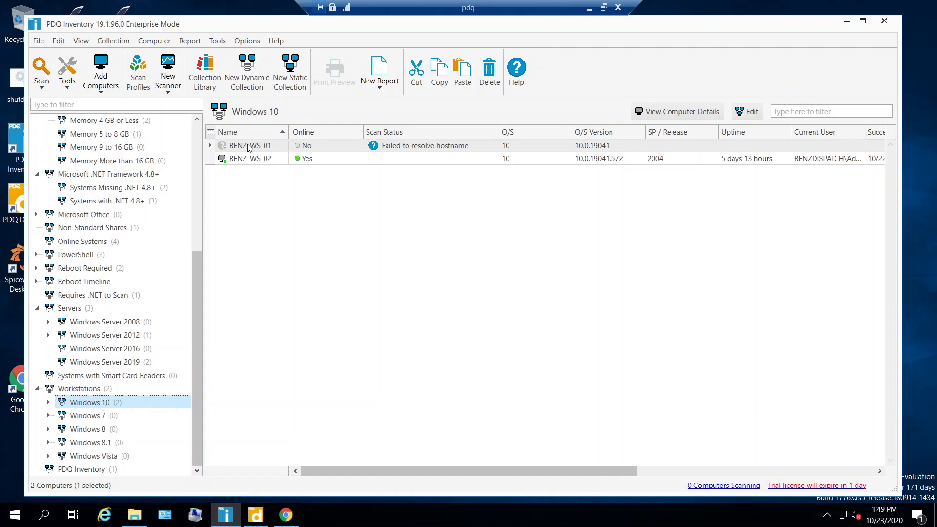
left_click(43, 72)
left_click(78, 105)
View the SCCM computer's details from the Windows Server 2019 collection, and close them.
left_click(118, 366)
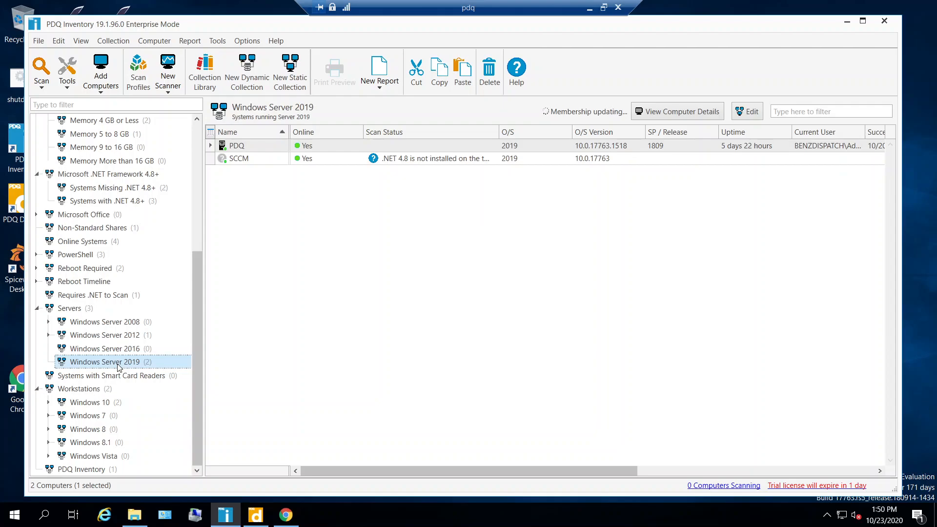
left_click(248, 160)
right_click(248, 158)
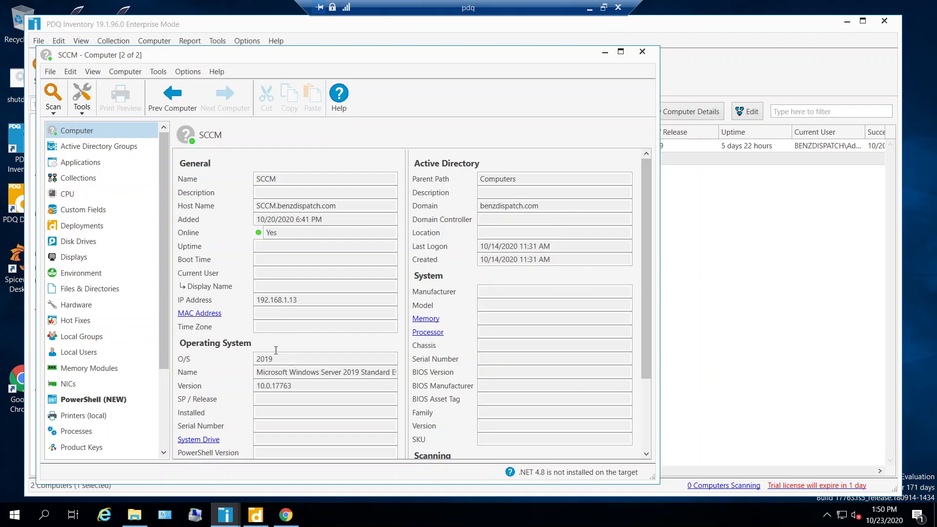
left_click(642, 52)
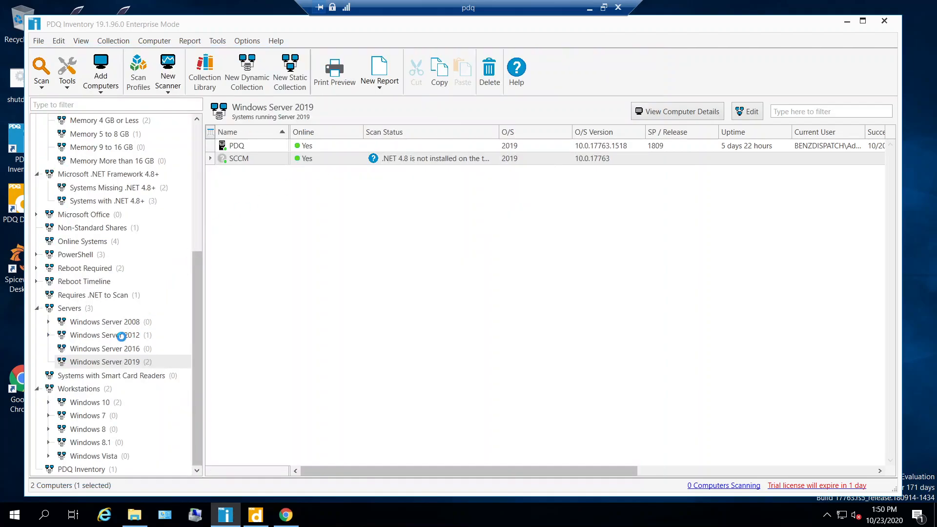
Open HYPER01's details from the Windows Server 2012 collection and examine its memory, operating system version and installation date.
left_click(122, 335)
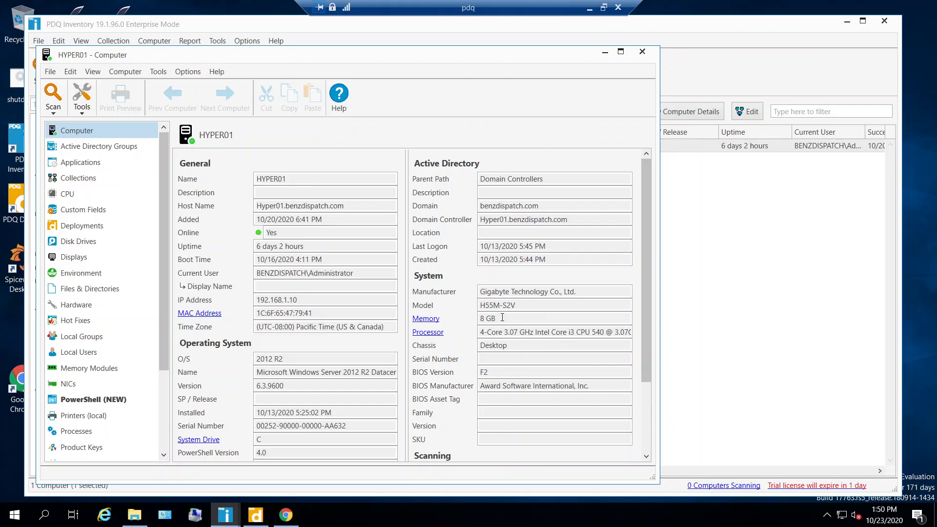
left_click_drag(502, 317, 474, 319)
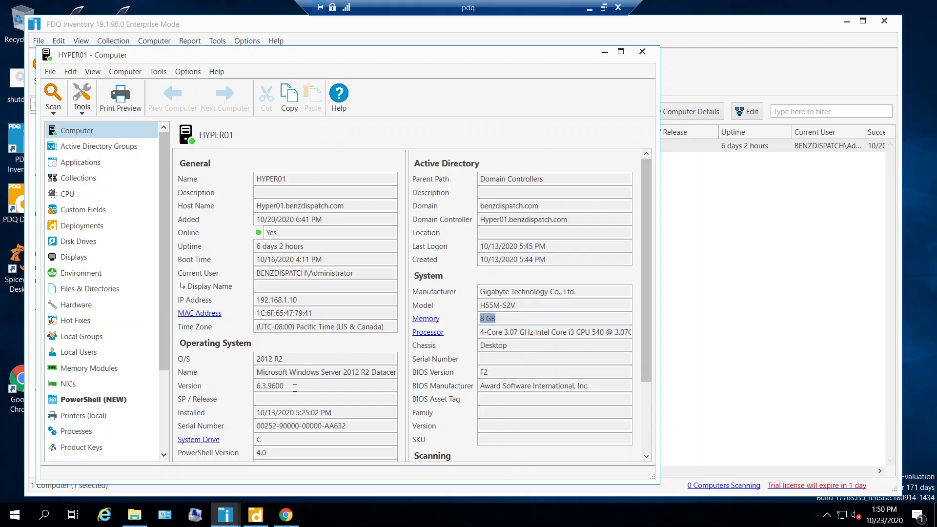
left_click_drag(295, 388, 251, 387)
left_click_drag(326, 413, 271, 414)
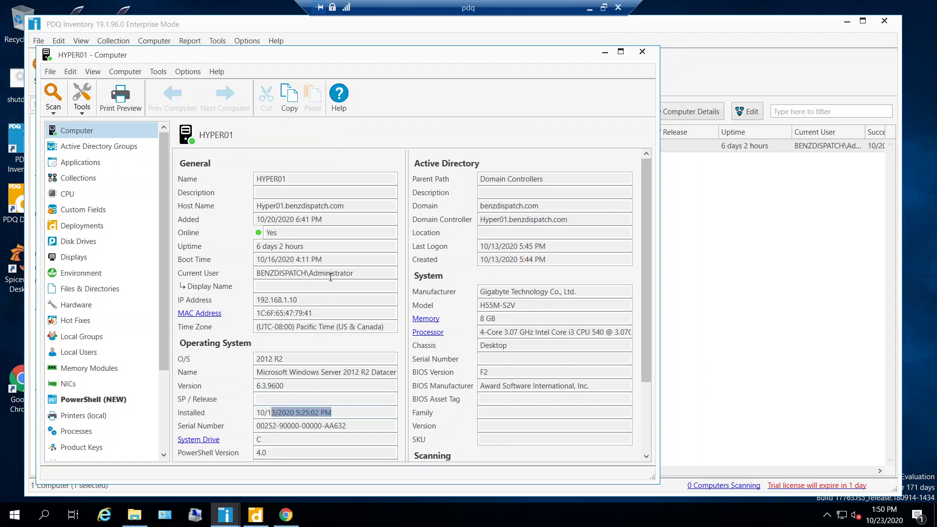
left_click(311, 312)
scroll(108, 360, "down", 1)
scroll(109, 353, "up", 1)
Review HYPER01's CPU, disk drives, network shares and services.
left_click(69, 193)
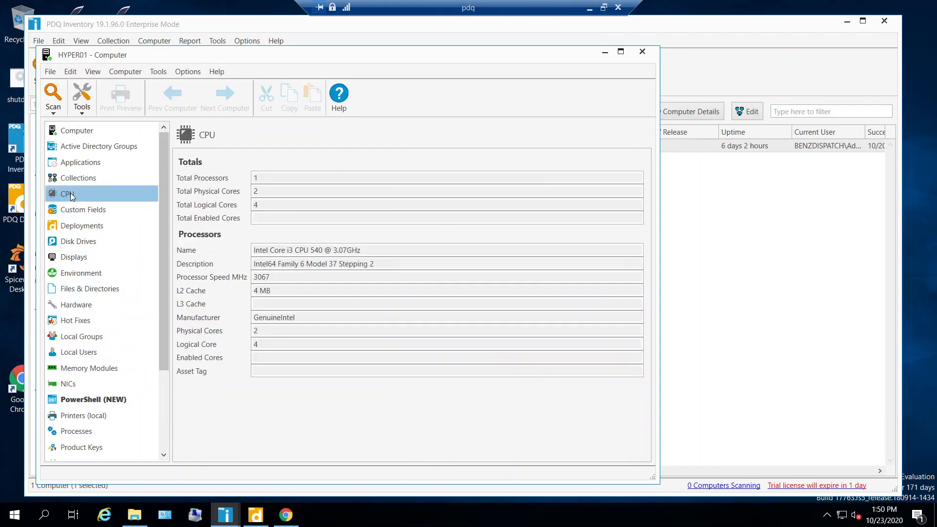
left_click(89, 241)
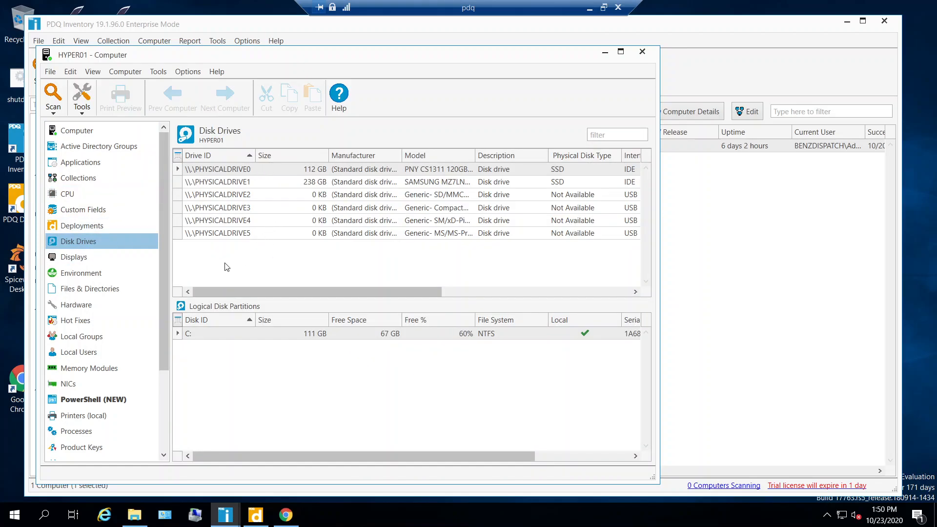
scroll(92, 374, "down", 3)
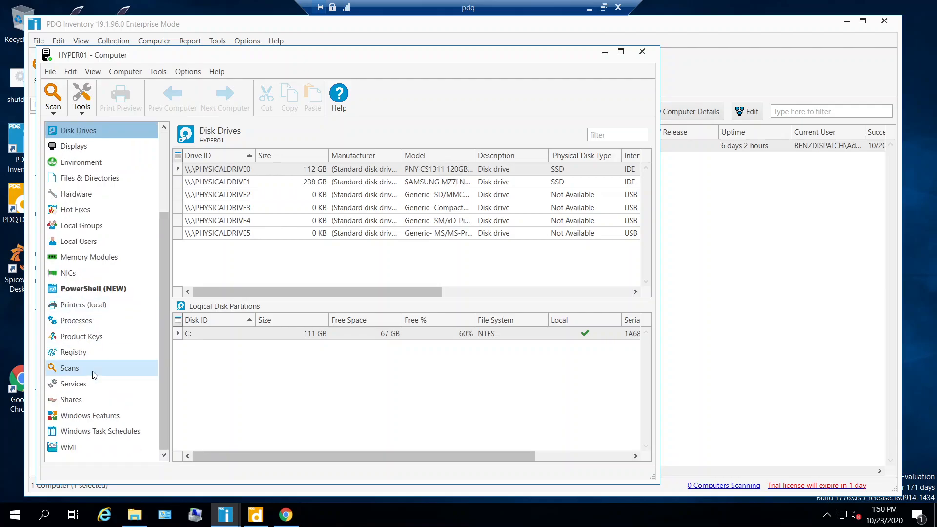
left_click(67, 399)
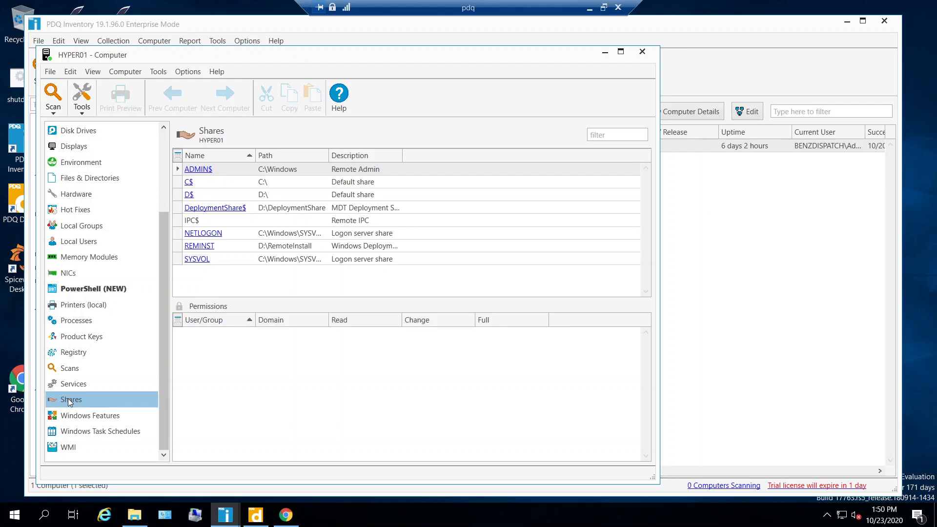
left_click(71, 381)
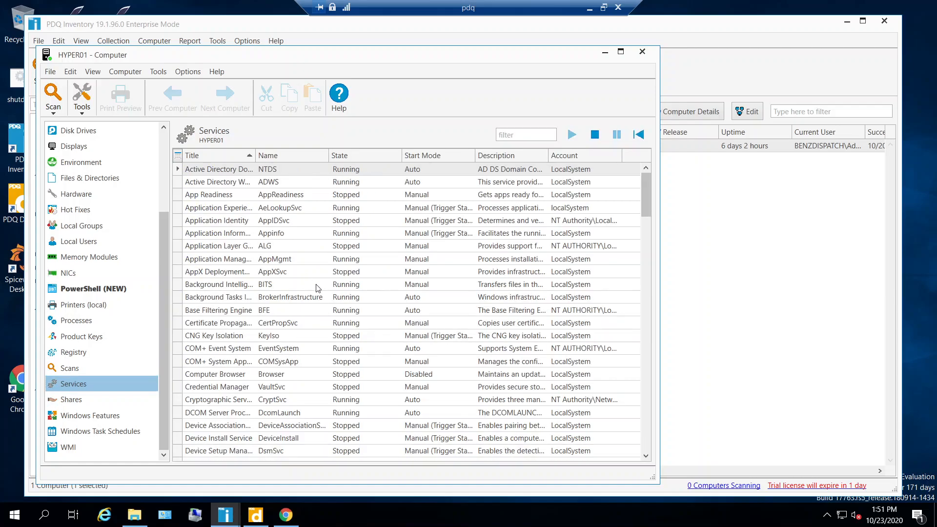
scroll(334, 314, "down", 6)
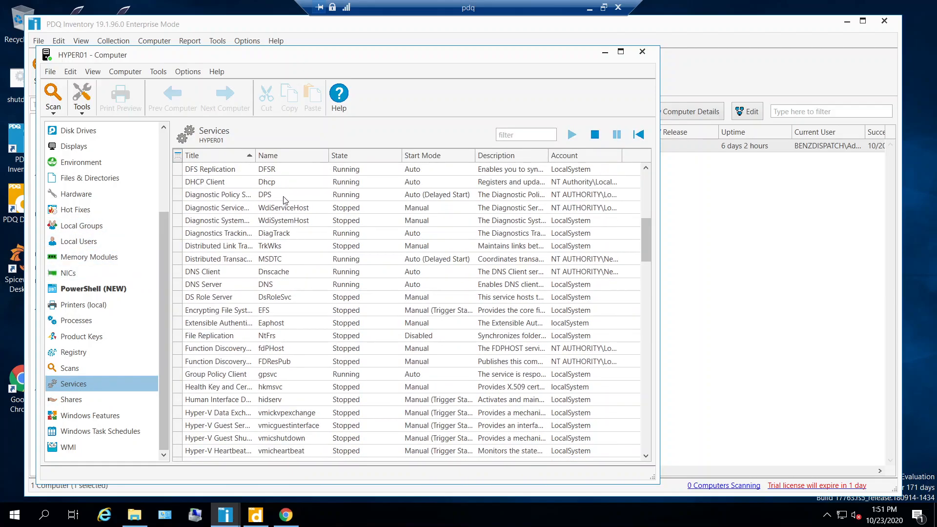
Inspect HYPER01's memory modules, network adapters, local users, local groups and installed hot fixes.
left_click(75, 259)
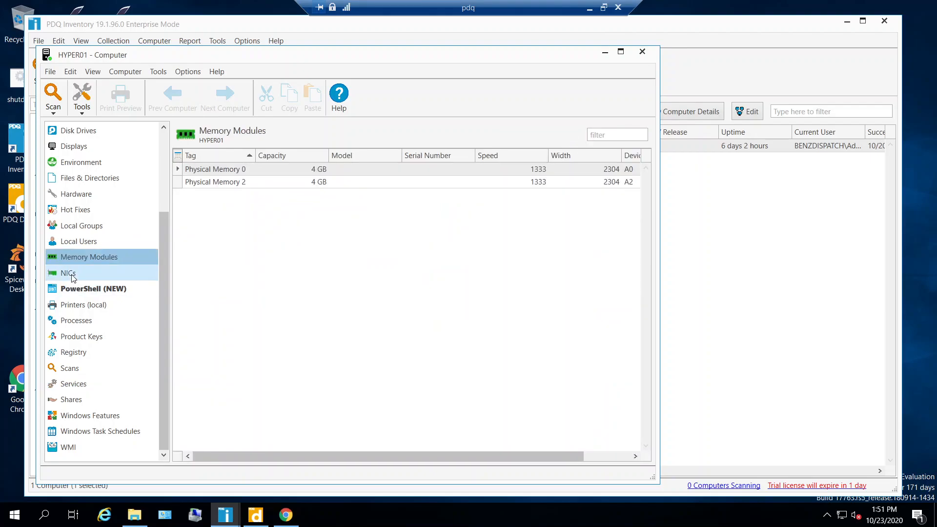
left_click(71, 274)
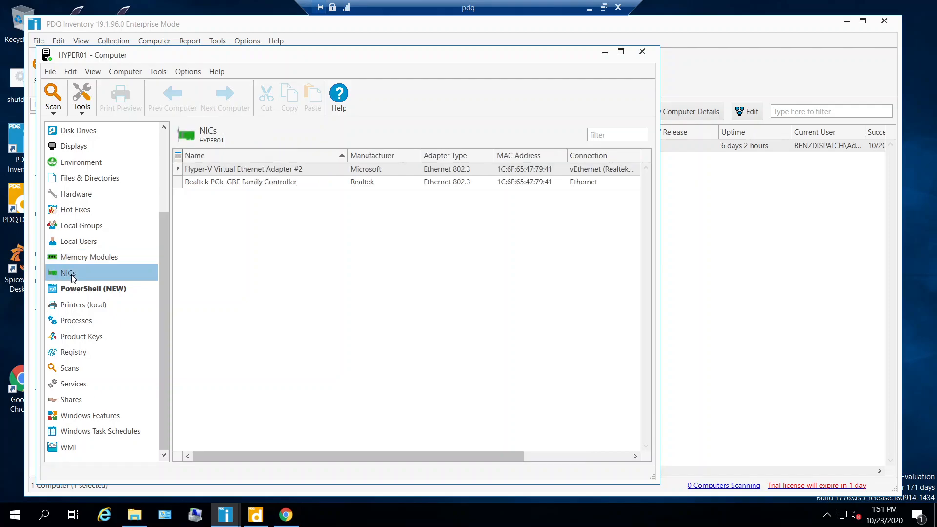
left_click(80, 240)
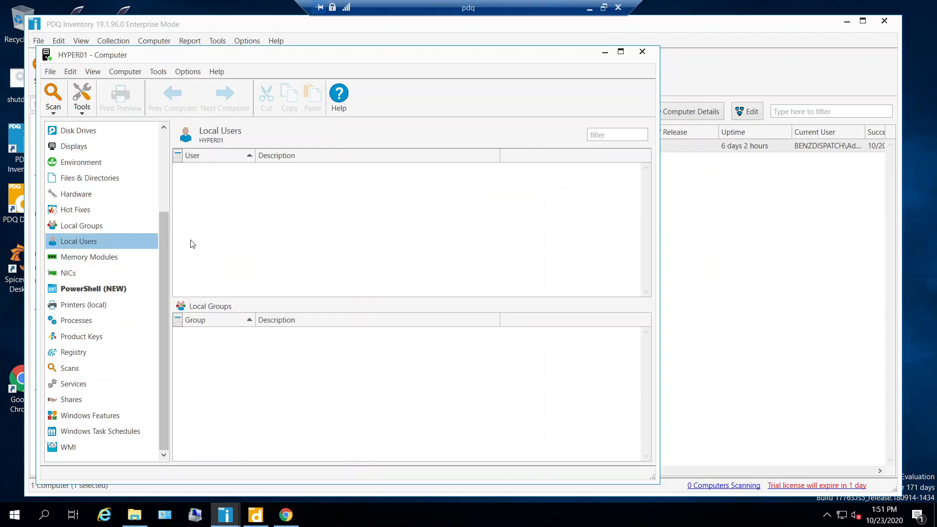
left_click(70, 225)
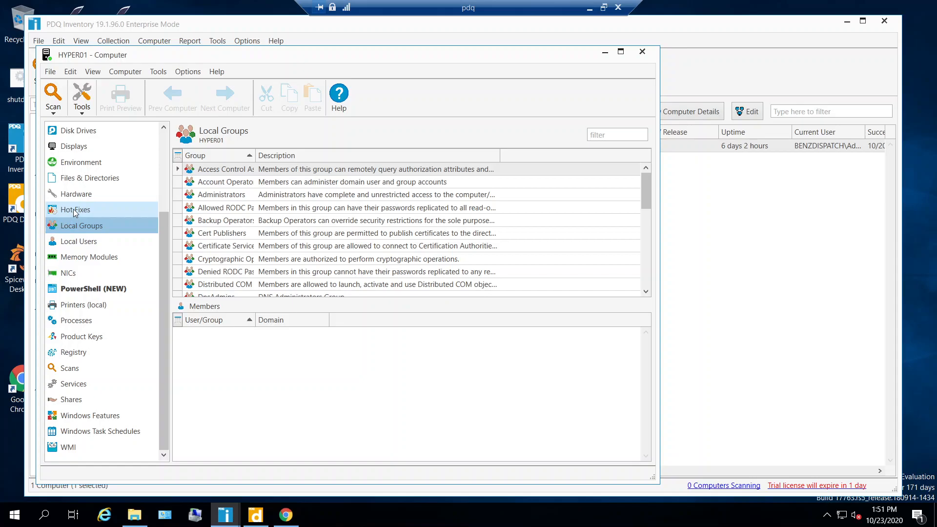
left_click(82, 209)
scroll(394, 347, "down", 20)
scroll(394, 348, "down", 12)
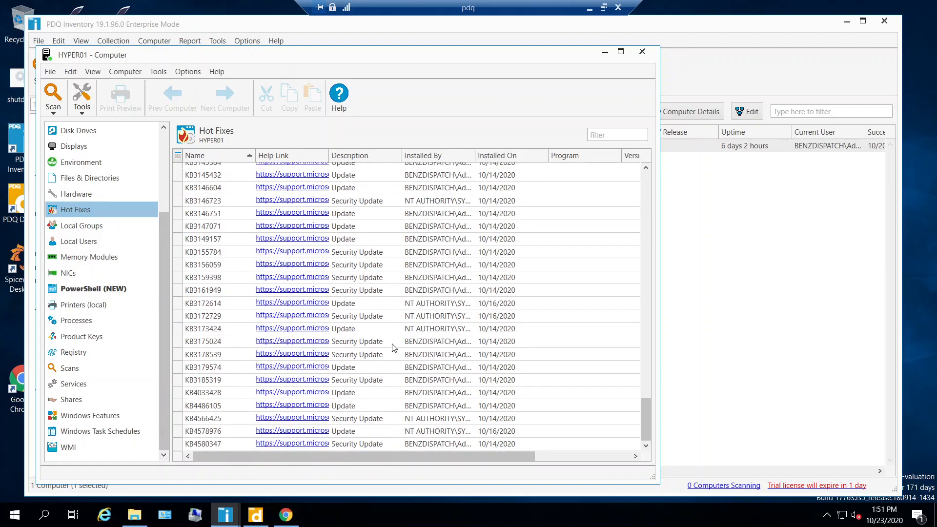
Finish reviewing HYPER01's hot fixes and close its details, and view the computers in the Windows 10 workstation collection.
scroll(394, 348, "up", 18)
scroll(394, 348, "up", 15)
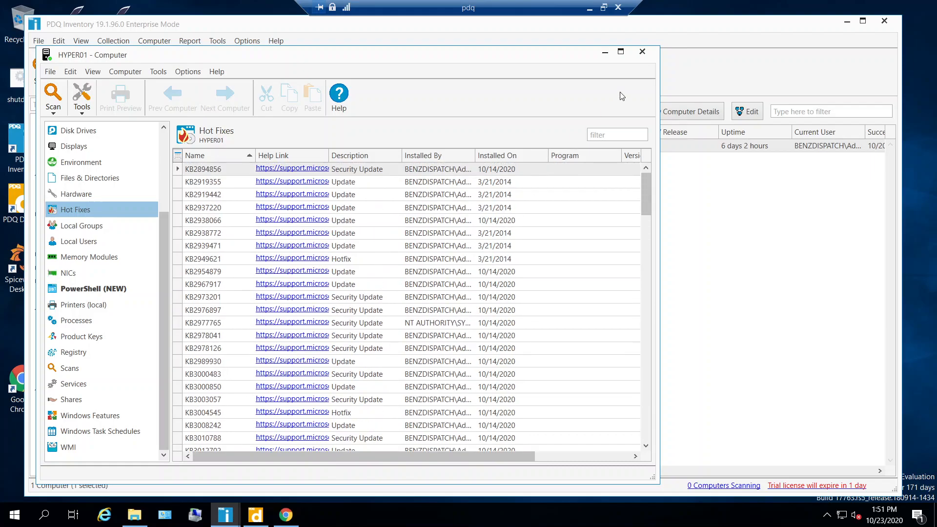
left_click(642, 52)
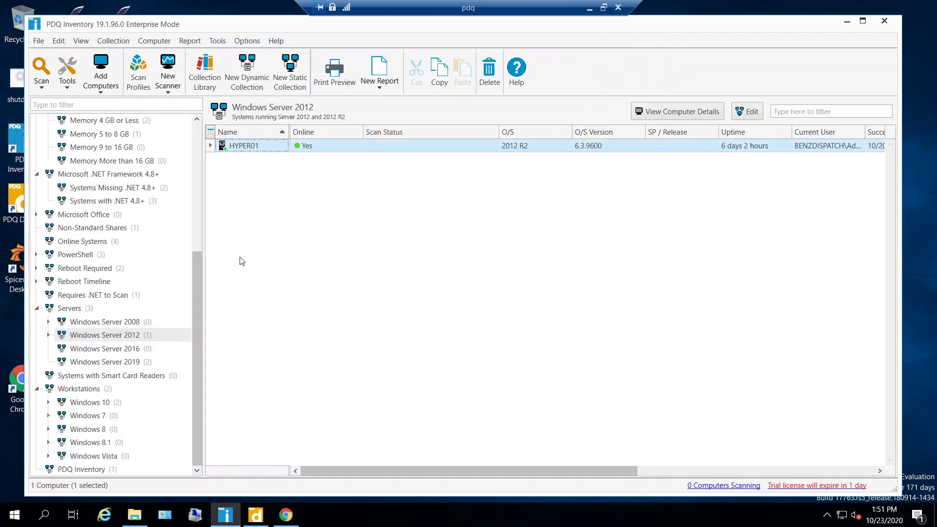
left_click(106, 403)
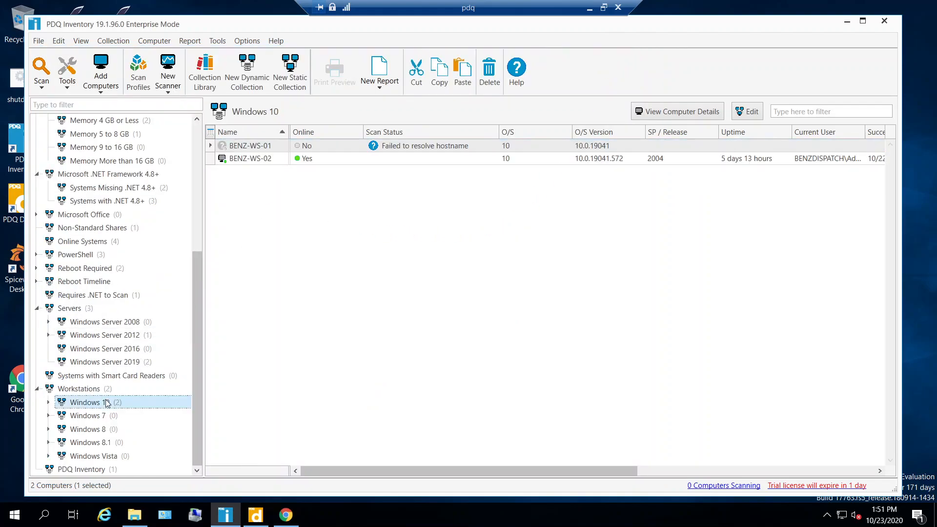
Switch to PDQ Deploy and review the deployment history of the Notepad++ (64-bit) 7.9 package.
left_click(847, 21)
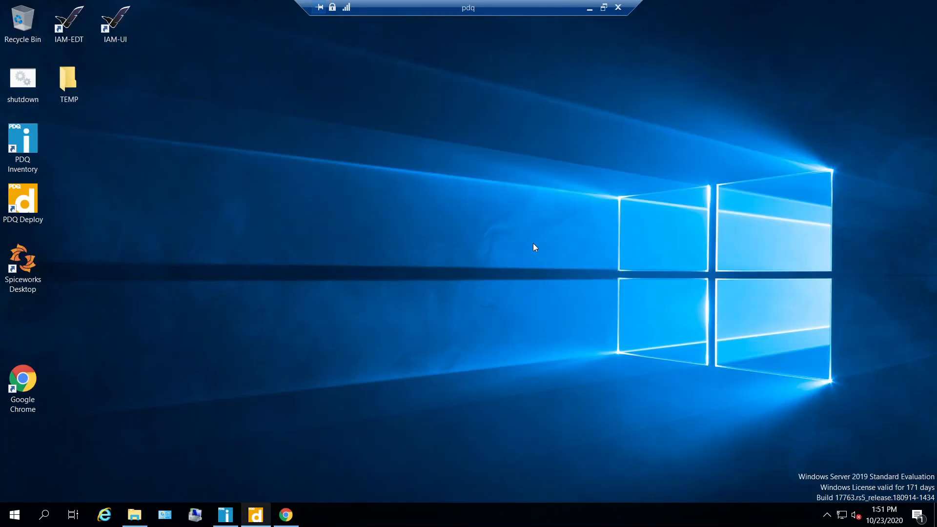
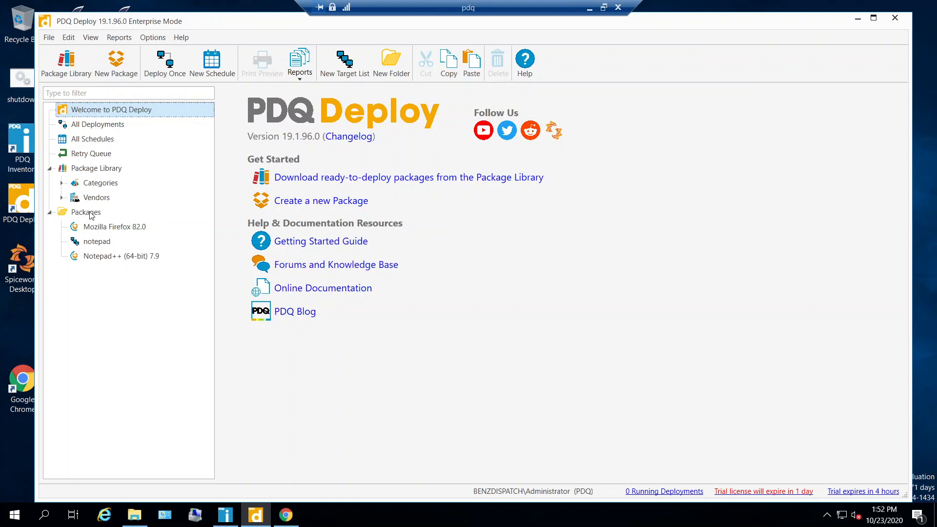
left_click(117, 258)
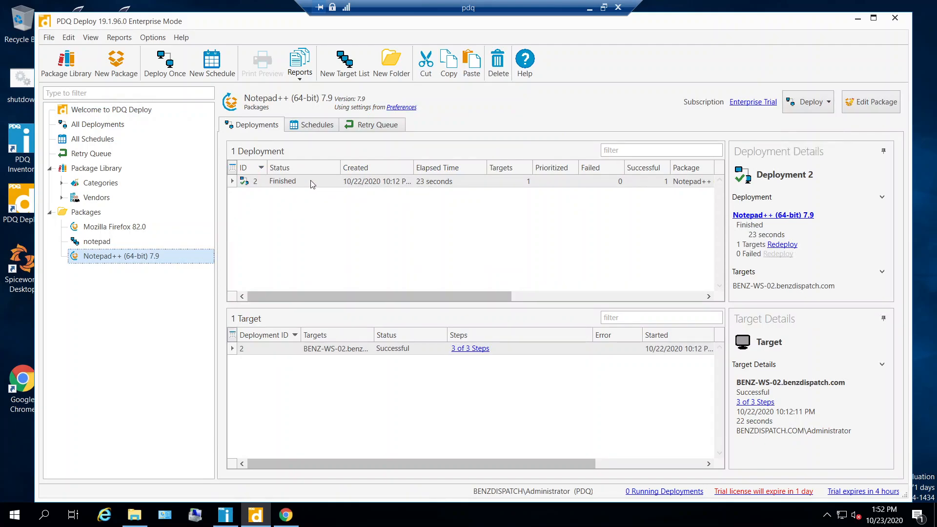
Move the pdq remote session aside and bring up the host1 ESXi virtual machine consoles on hyper01.
left_click(604, 8)
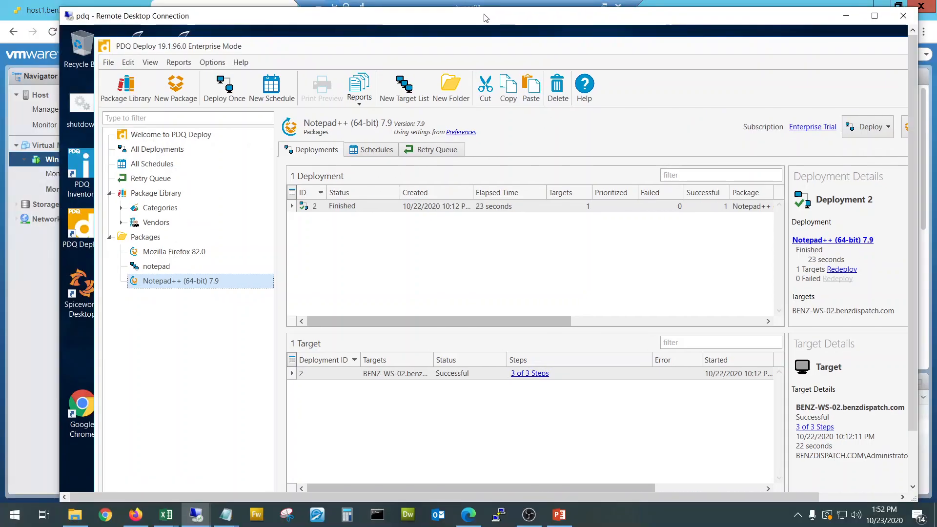
left_click_drag(483, 16, 936, 36)
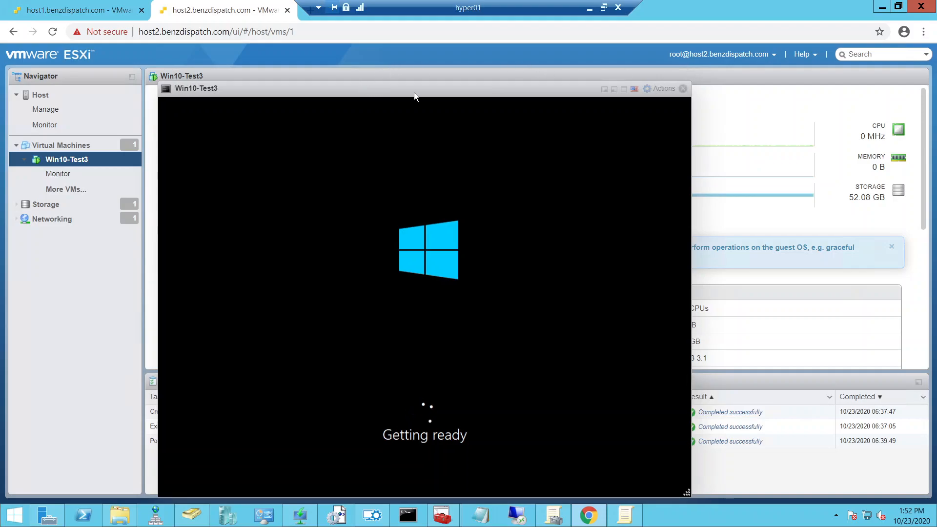
left_click(77, 11)
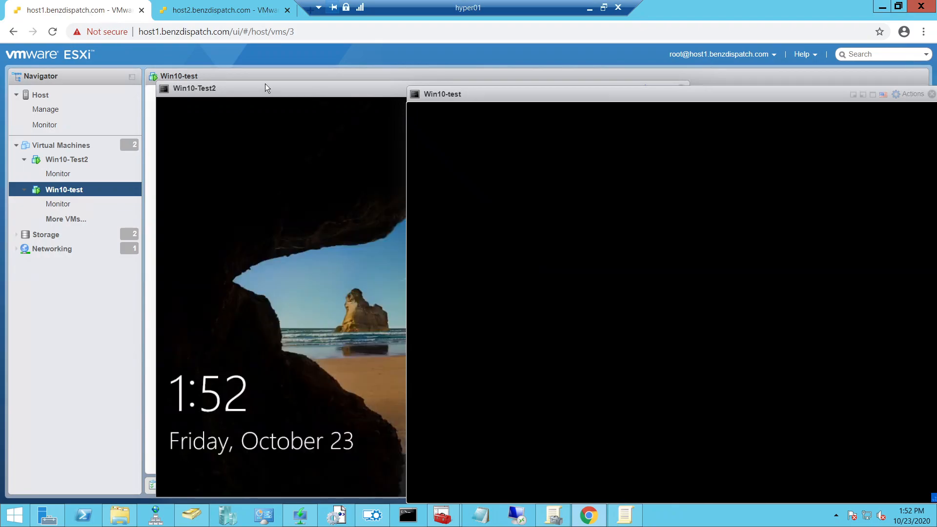
Sign in to the Win10-Test2 virtual machine as Administrator by entering the account password.
left_click(264, 85)
left_click(529, 251)
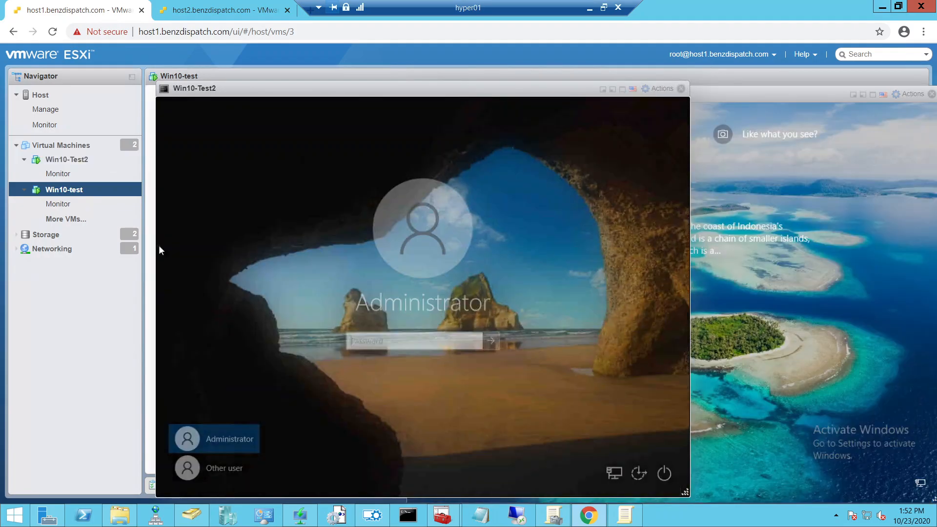
type("••••")
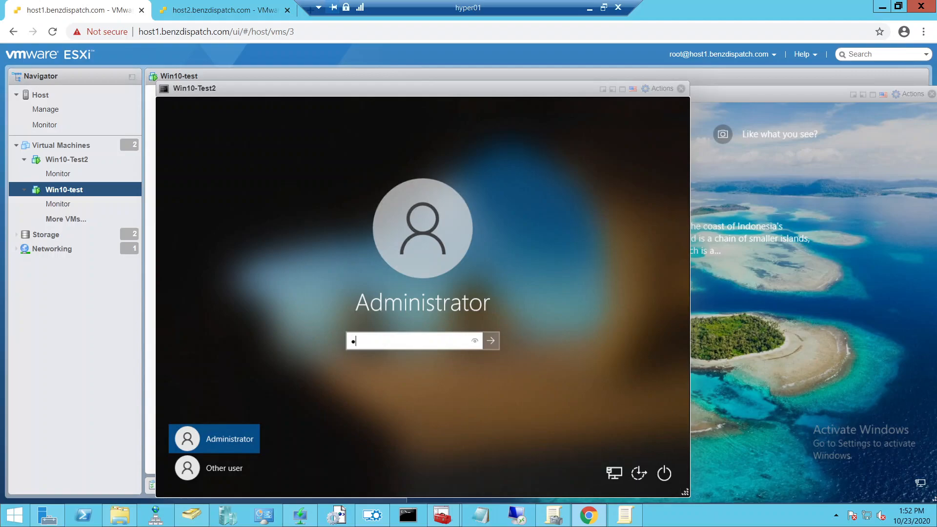
key("BackSpace")
key("BackSpace")
key("BackSpace")
type("•••••")
key("Return")
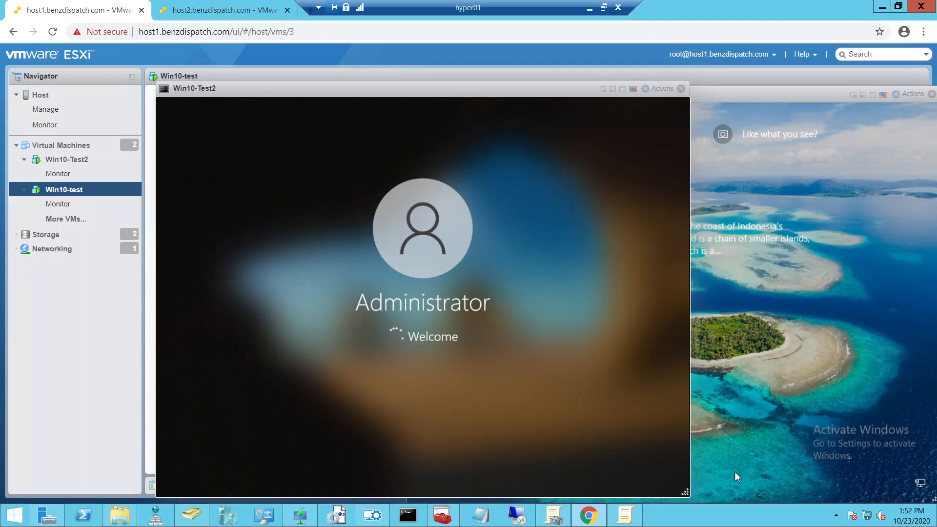
Unlock the Win10-test virtual machine by entering the BENZDISPATCH domain administrator's password.
left_click(768, 100)
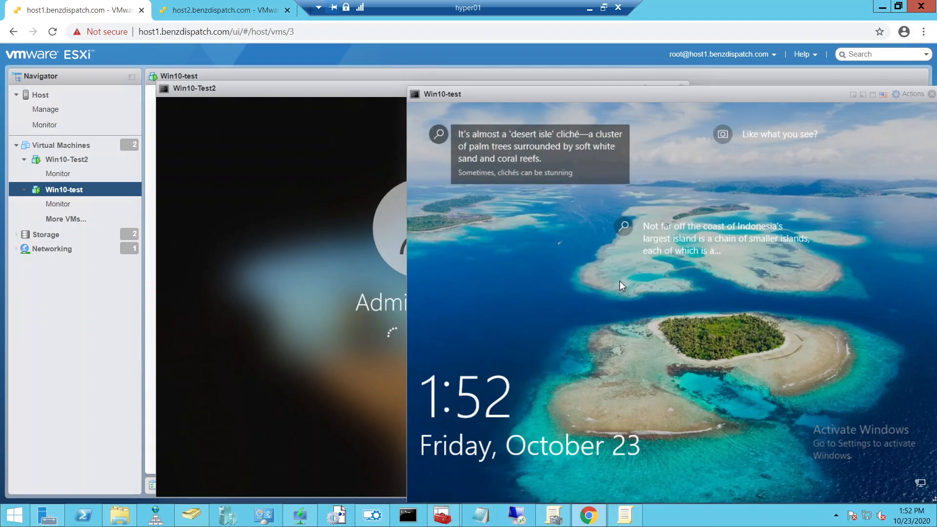
left_click(691, 341)
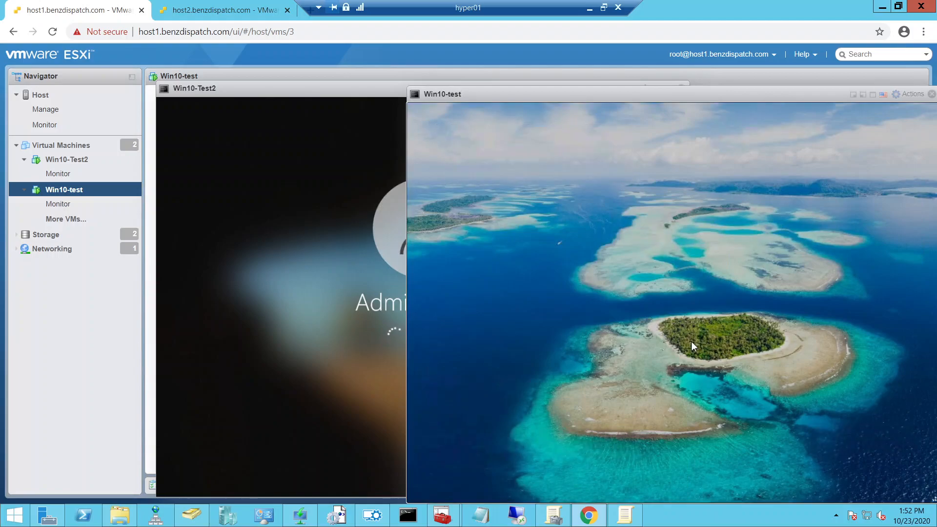
type("•••••••")
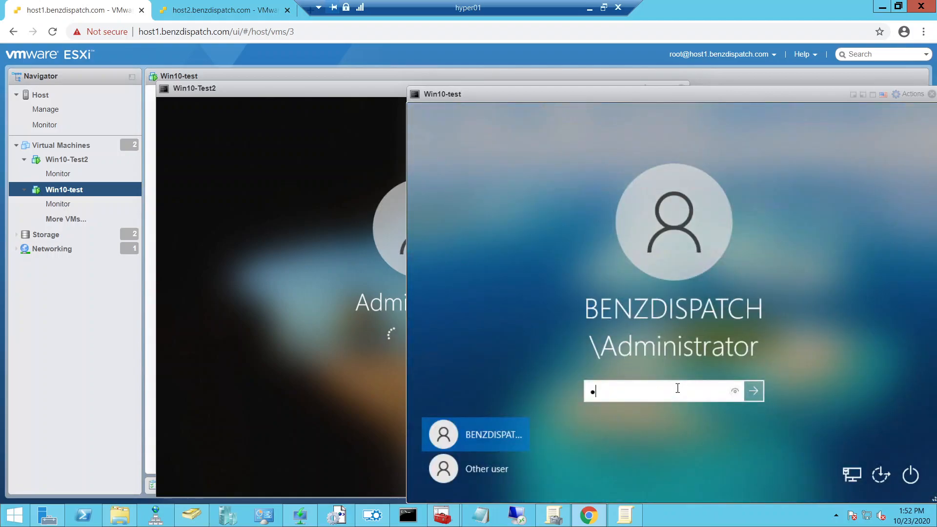
type("•••••")
key("Return")
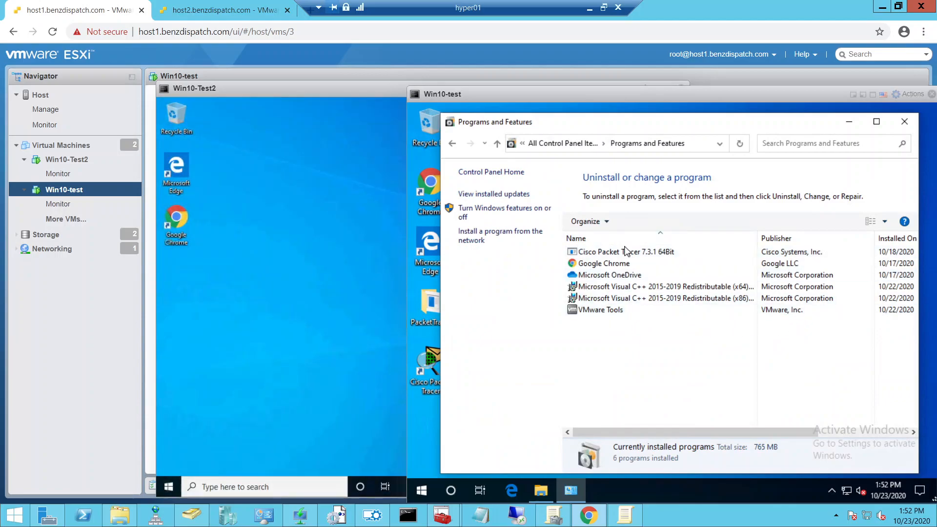
Try to open Control Panel on the Win10-Test2 virtual machine by searching for it.
left_click(326, 345)
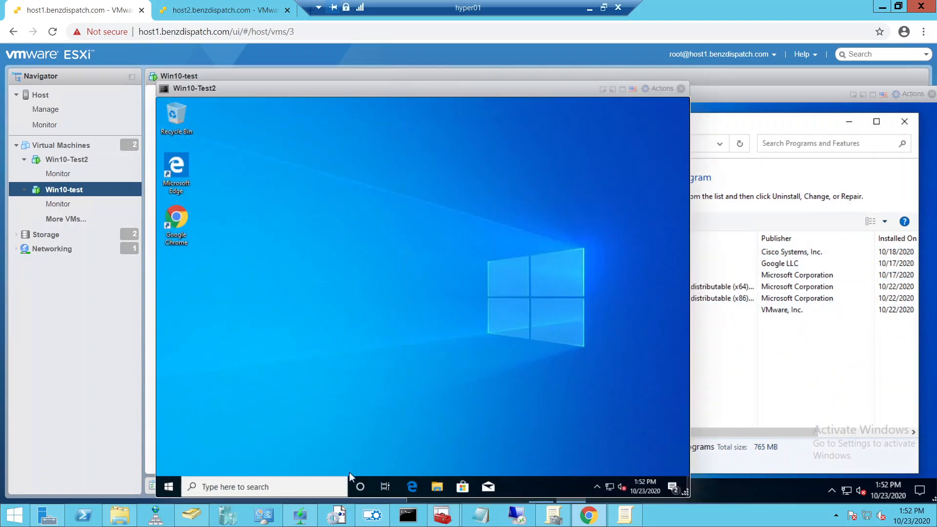
left_click(171, 487)
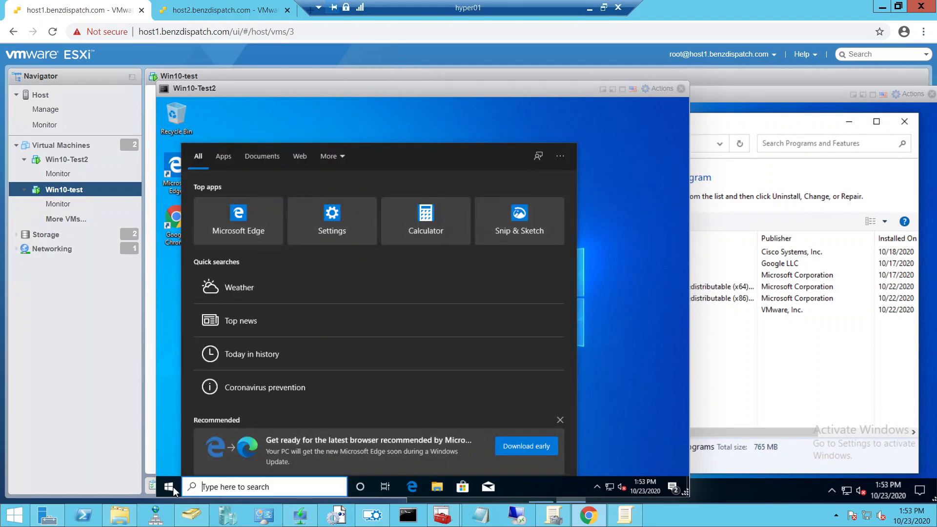
type("contr")
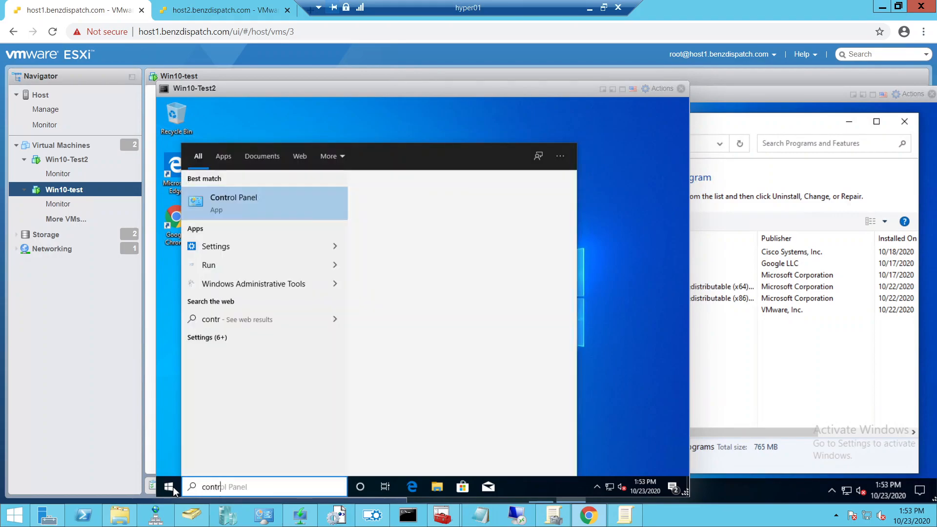
left_click(226, 203)
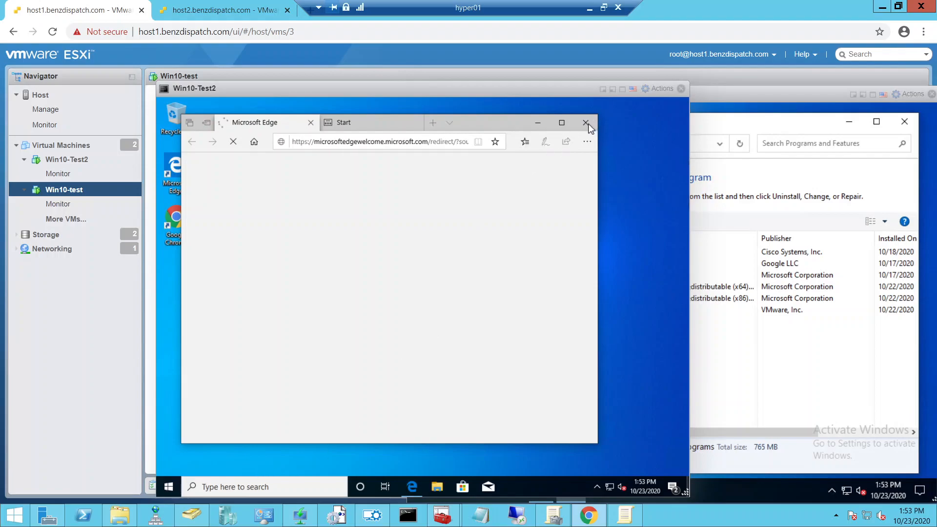
left_click(216, 488)
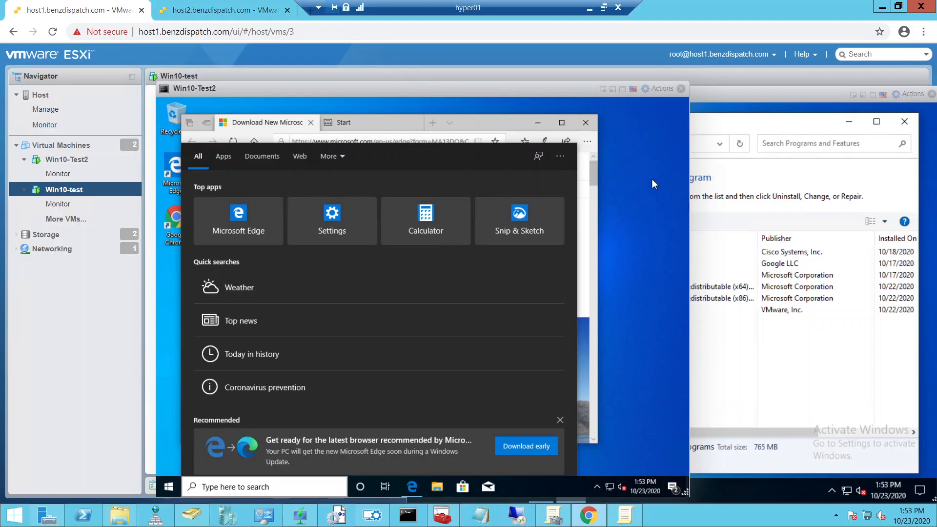
left_click(628, 206)
left_click(232, 494)
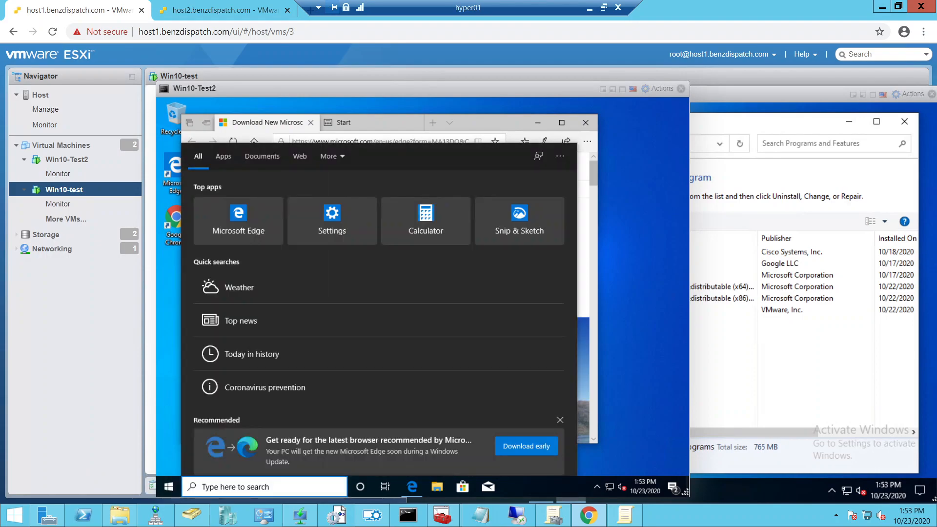
key("super")
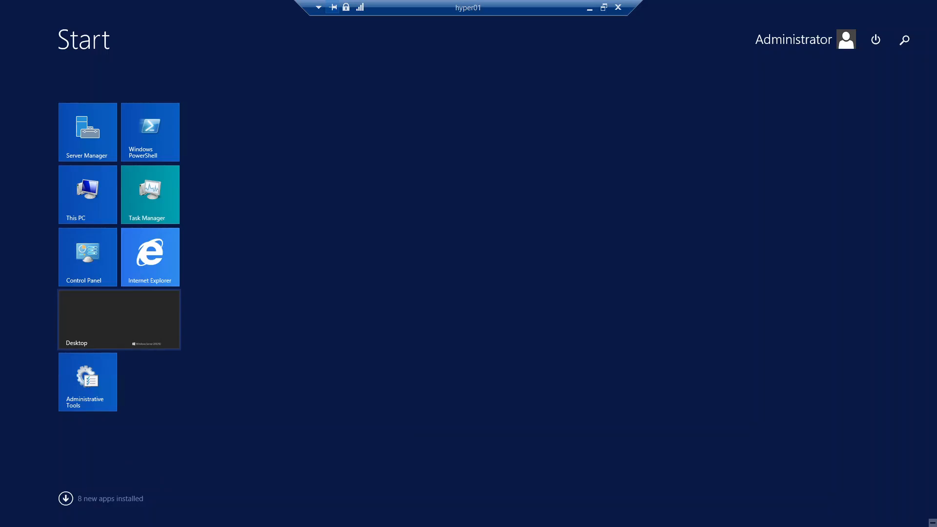
left_click(127, 332)
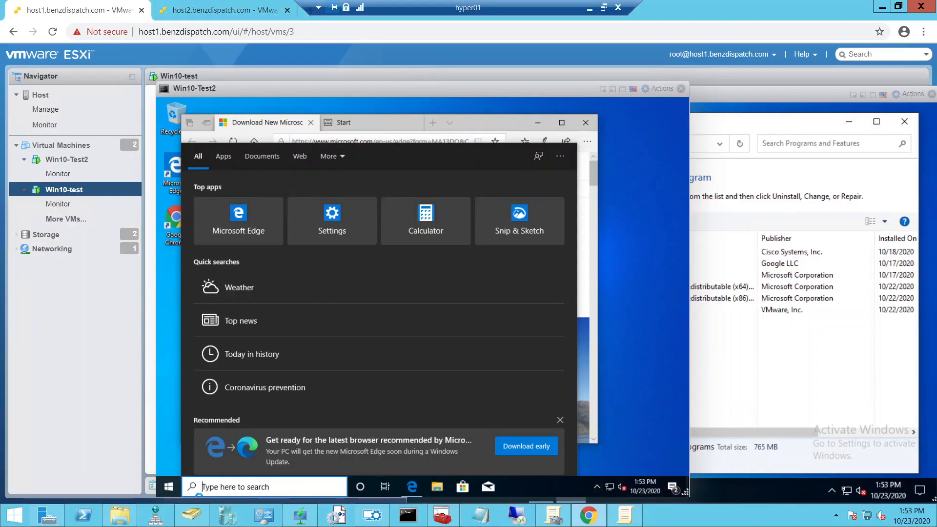
Open the System About page on Win10-Test2 and examine its device specifications, shifting the console window for a full view.
key("super")
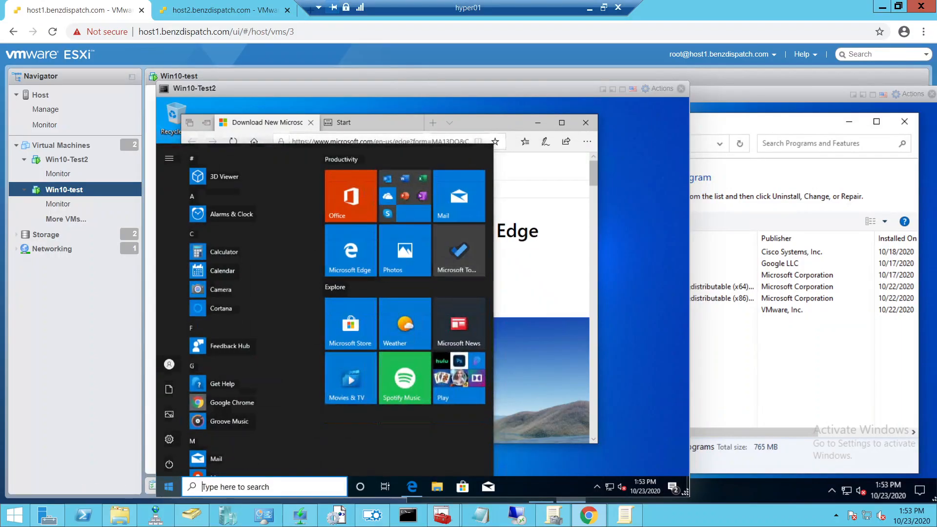
right_click(165, 496)
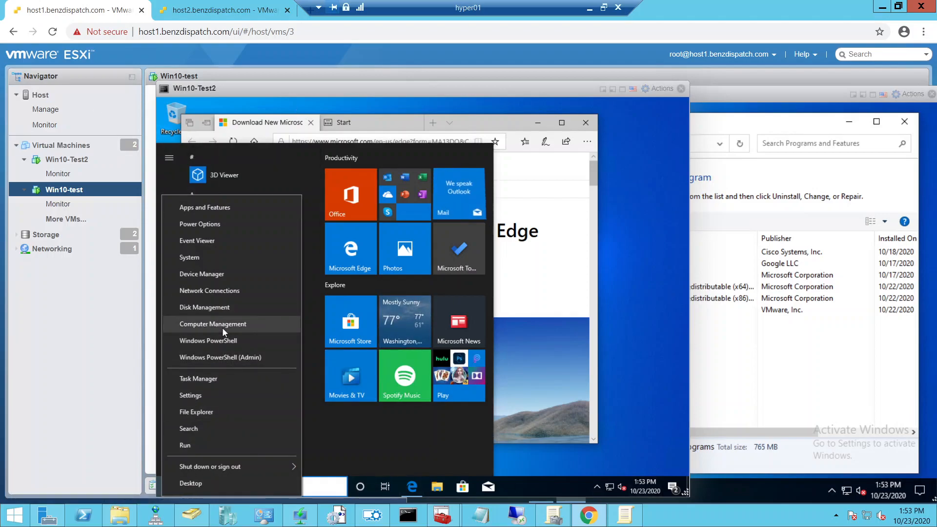
left_click(220, 260)
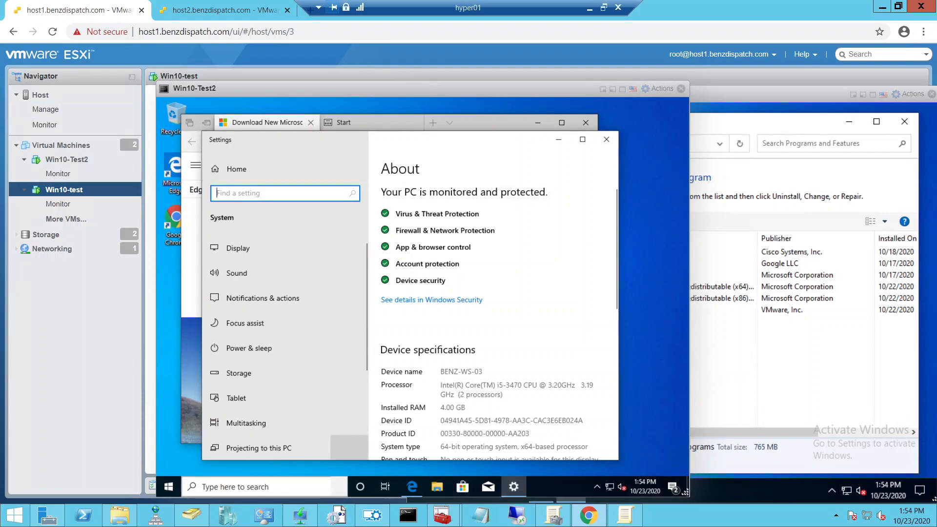
left_click_drag(326, 83, 315, 72)
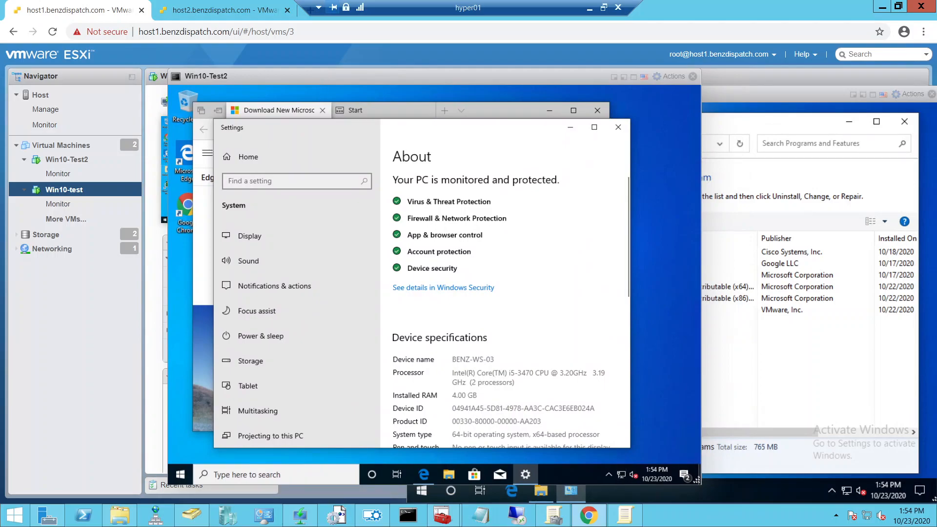
Show Win10-Test2's desktop by clearing its open windows, and dismiss the Start menu.
left_click(181, 474)
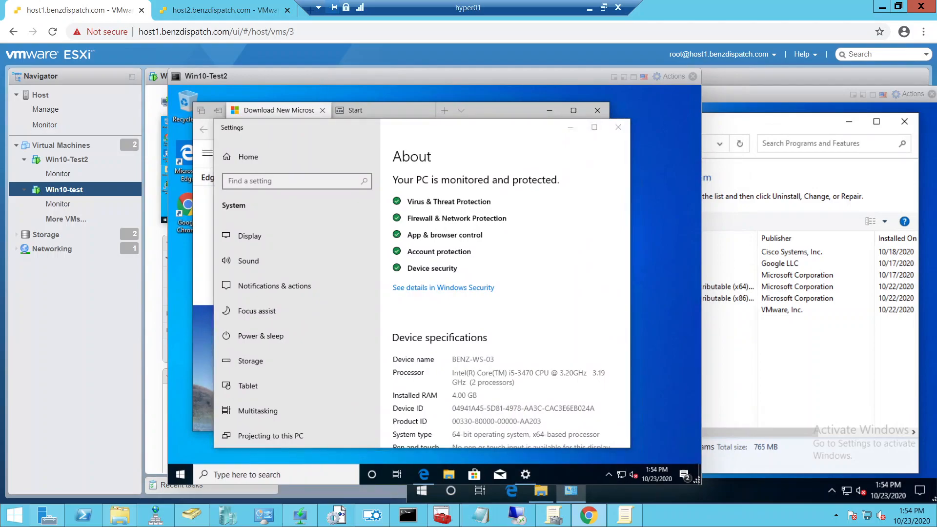
key("super+d")
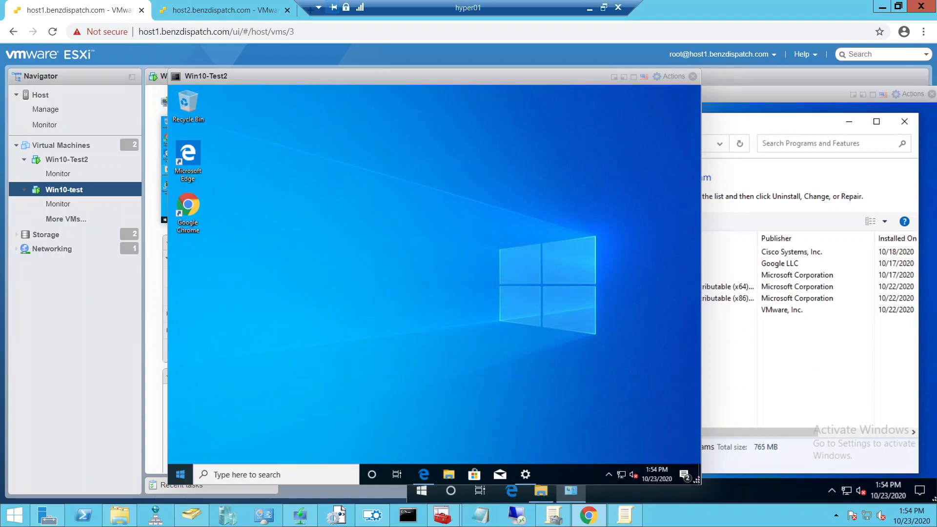
left_click(181, 475)
right_click(181, 475)
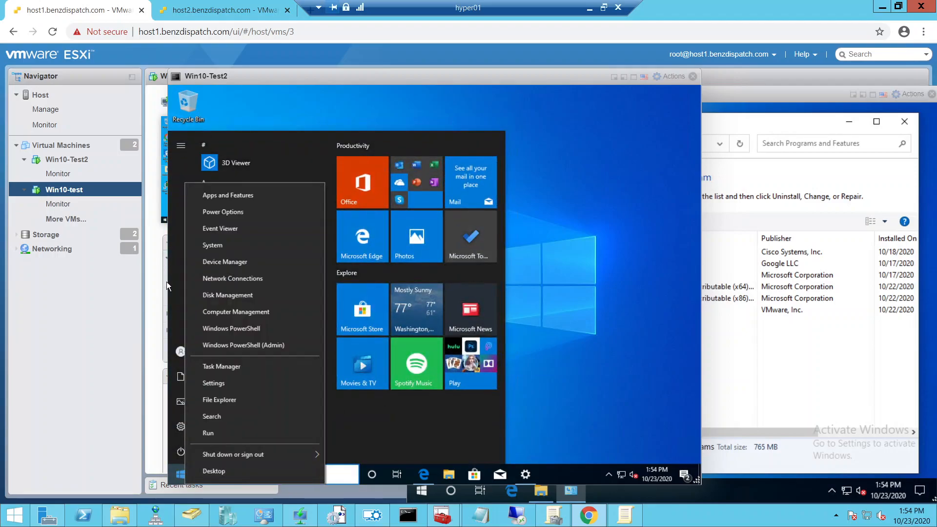
key("Escape")
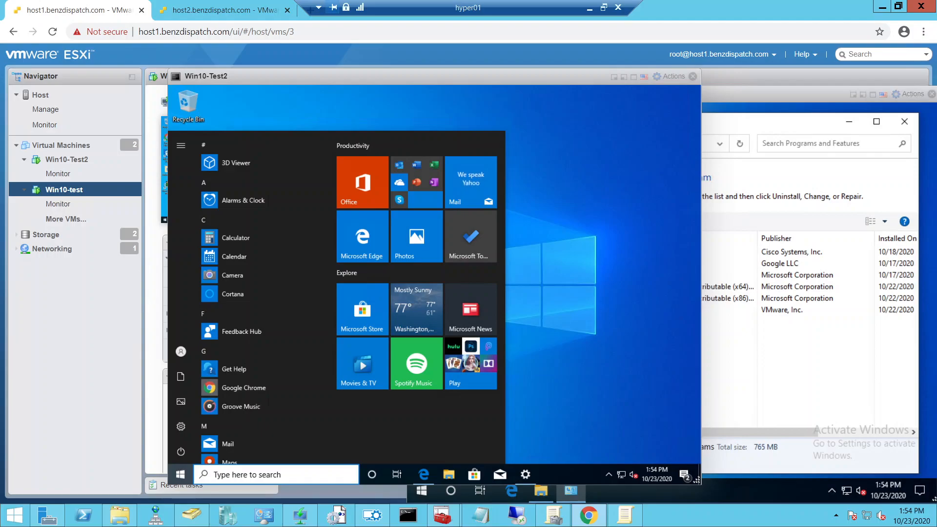
key("Escape")
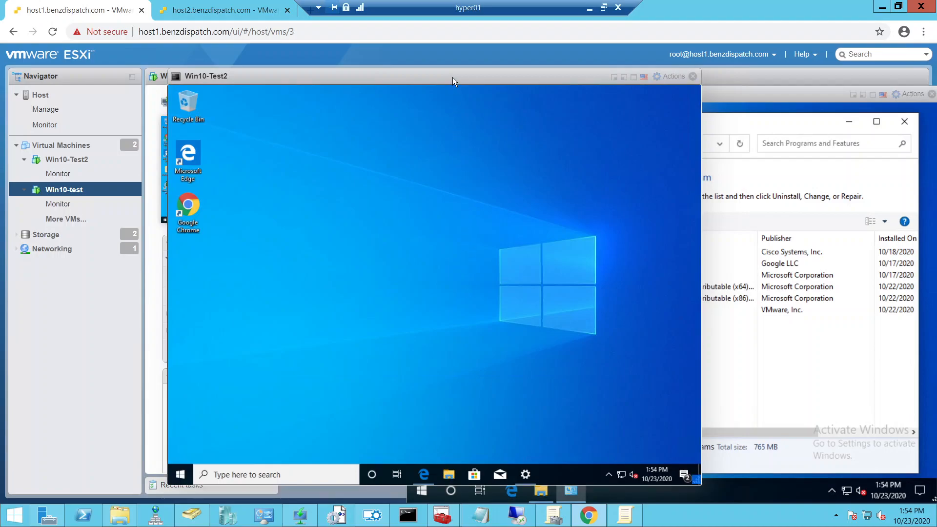
Examine the Program Files (x86) folder on the Win10-Test2 virtual machine, with its console window shifted aside.
left_click_drag(452, 77, 428, 74)
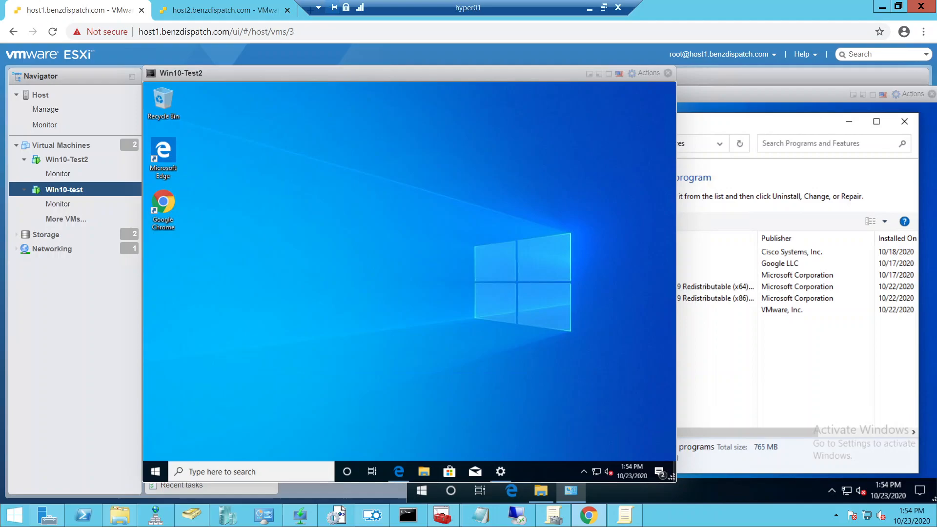
key("super")
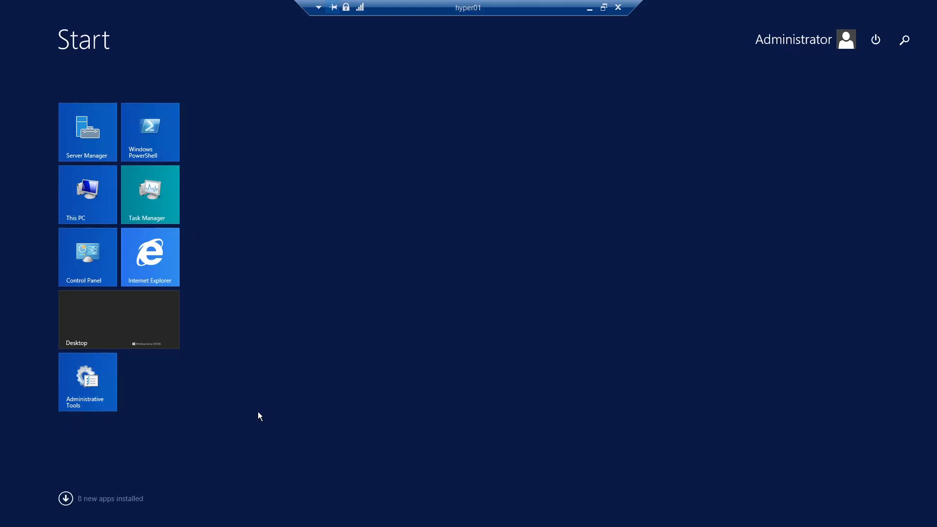
left_click(157, 333)
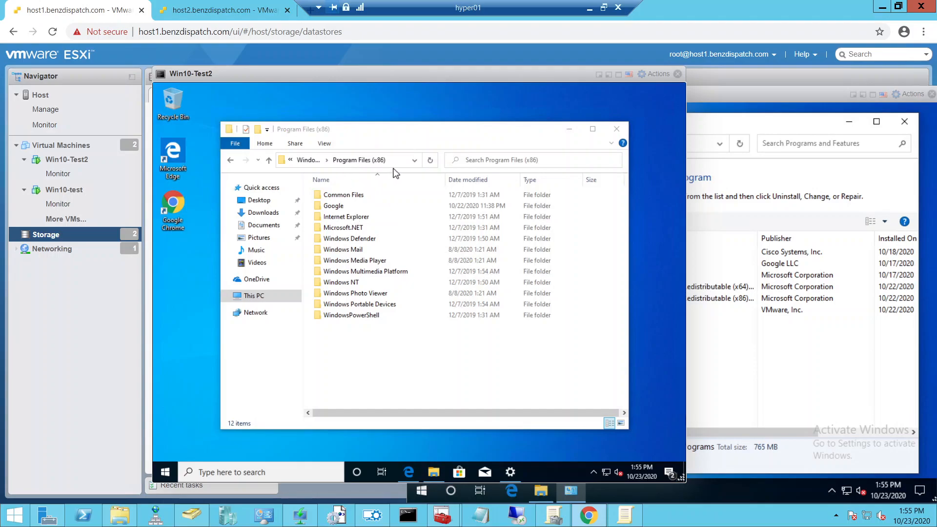
left_click(580, 386)
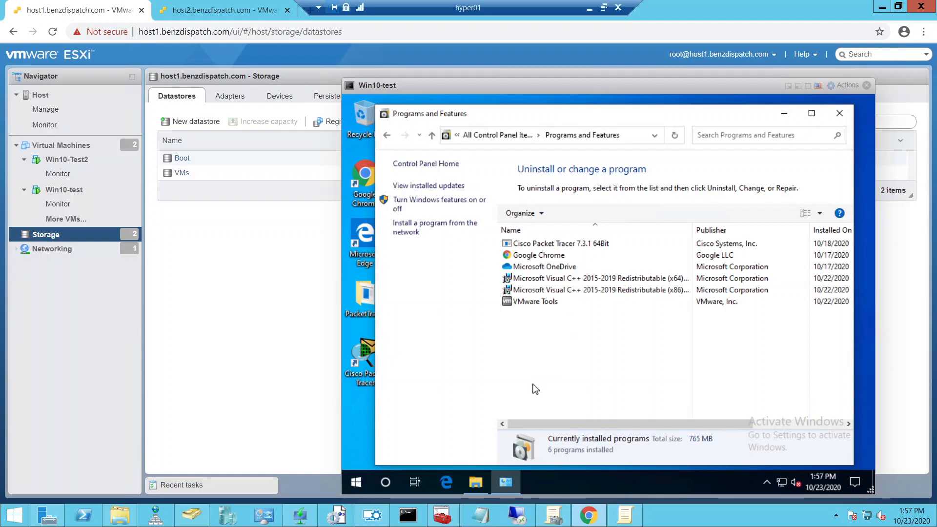
Look up Win10-test's computer name with the hostname command in Command Prompt, and bring its Programs and Features window back to the front.
left_click(355, 483)
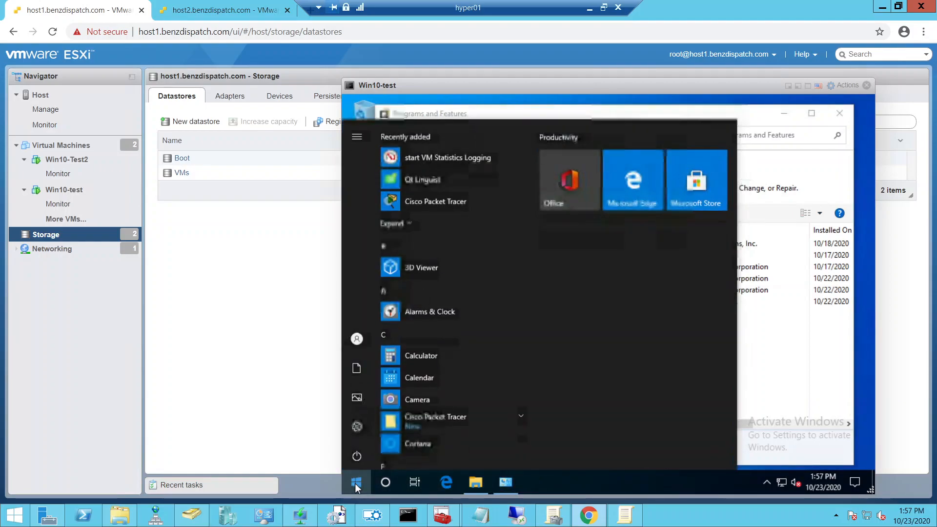
type("cmd")
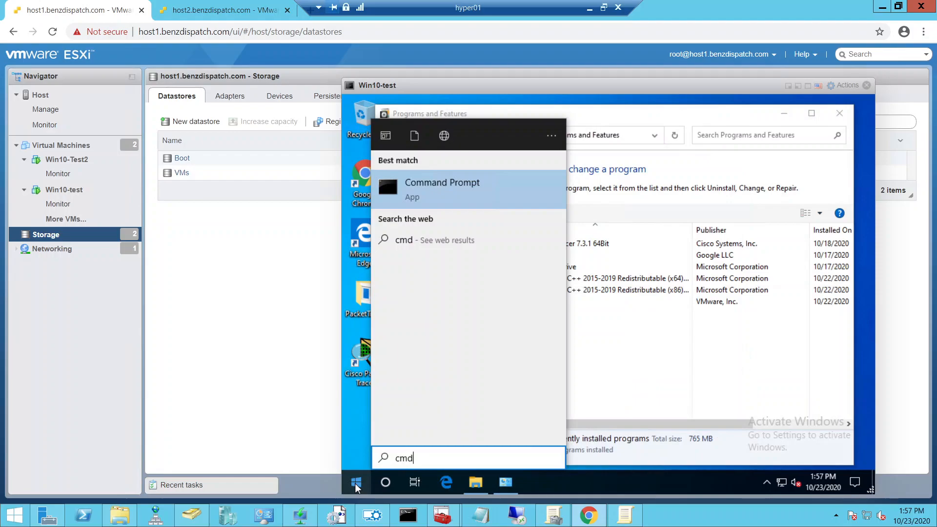
key("Return")
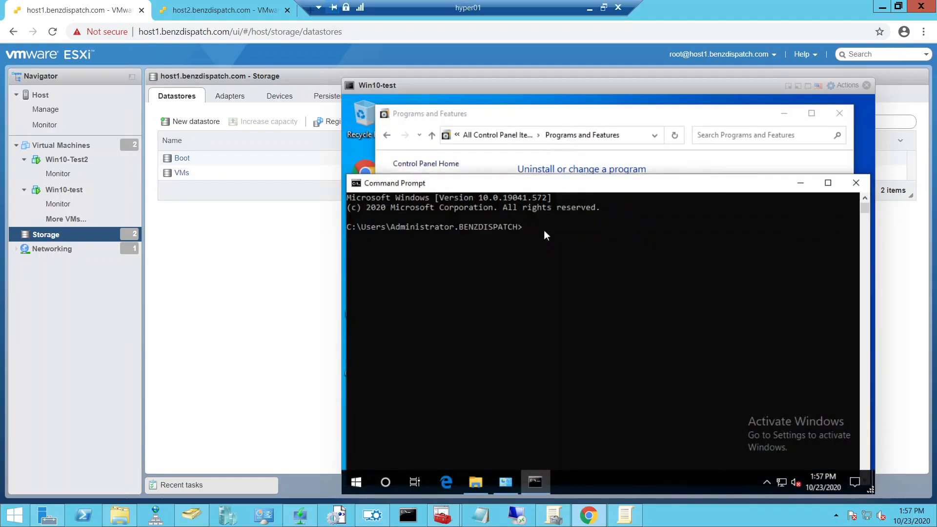
type("hostname")
key("Return")
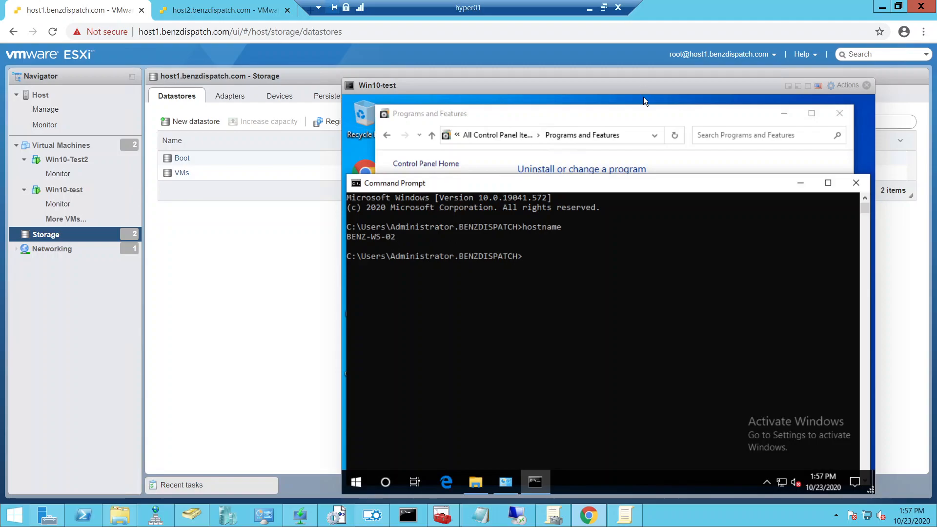
left_click(645, 114)
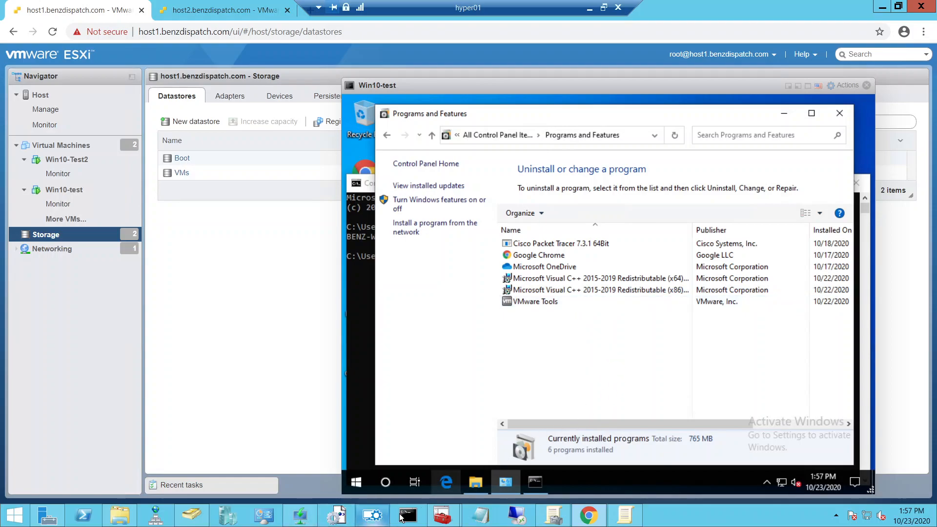
Minimize the hyper01 session and switch to the pdq remote desktop session, expanding it to full screen.
mouse_move(475, 481)
left_click(589, 8)
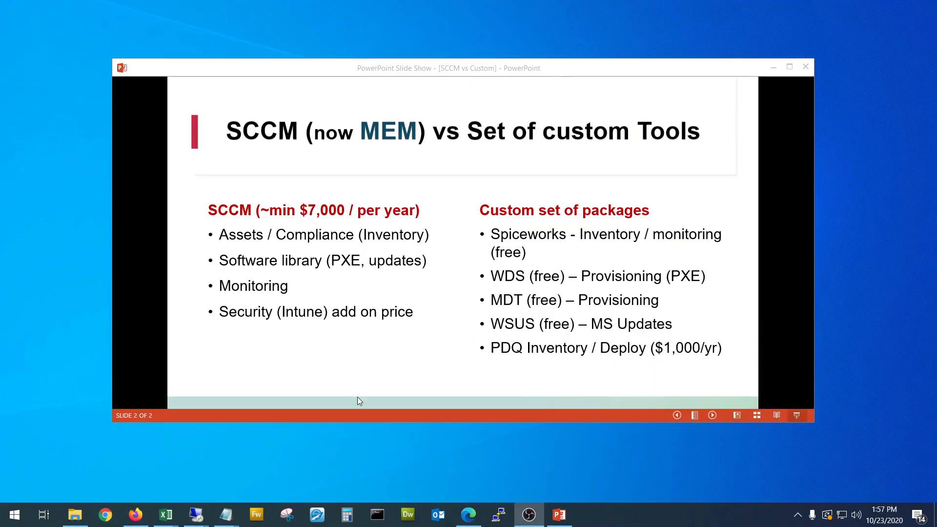
mouse_move(191, 524)
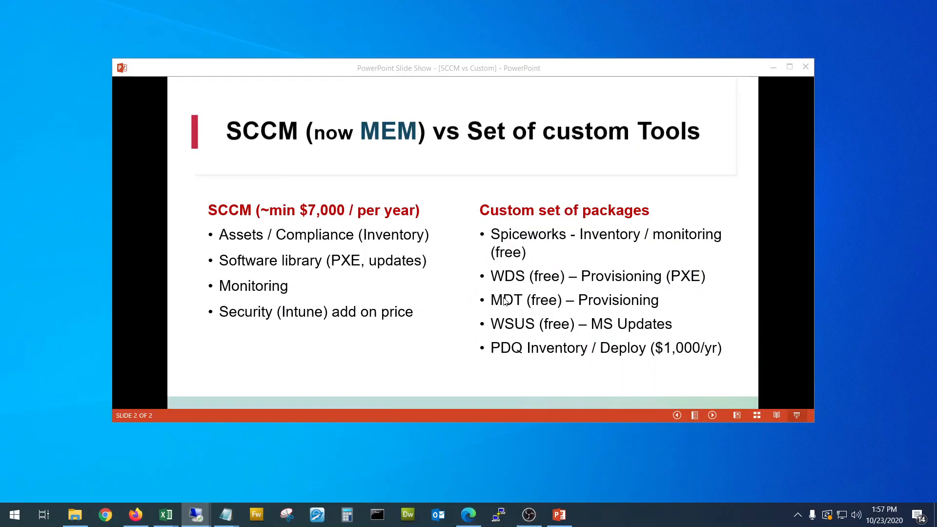
left_click_drag(936, 28, 516, 25)
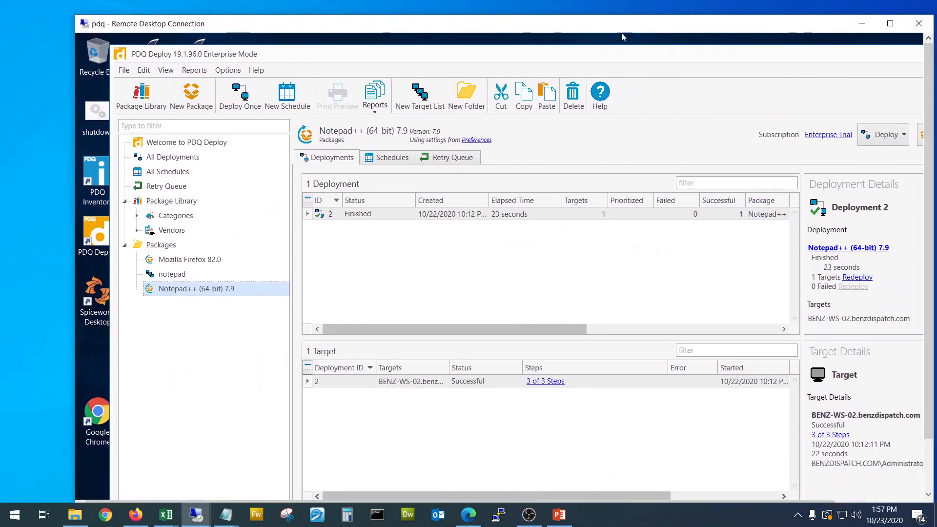
left_click(891, 25)
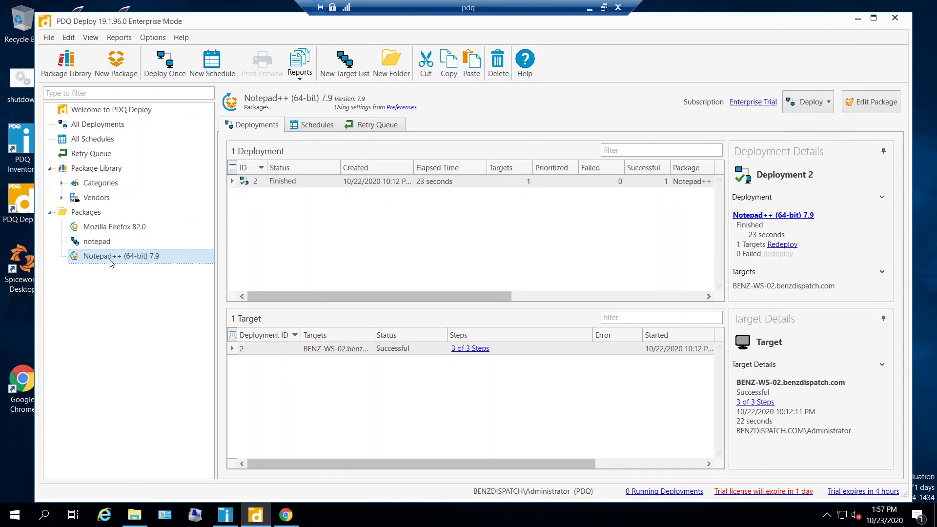
Deploy the Notepad++ (64-bit) 7.9 package once to BENZ-WS-02 and BENZ-WS-03, with Active Directory's WDS container as the target source.
left_click(170, 65)
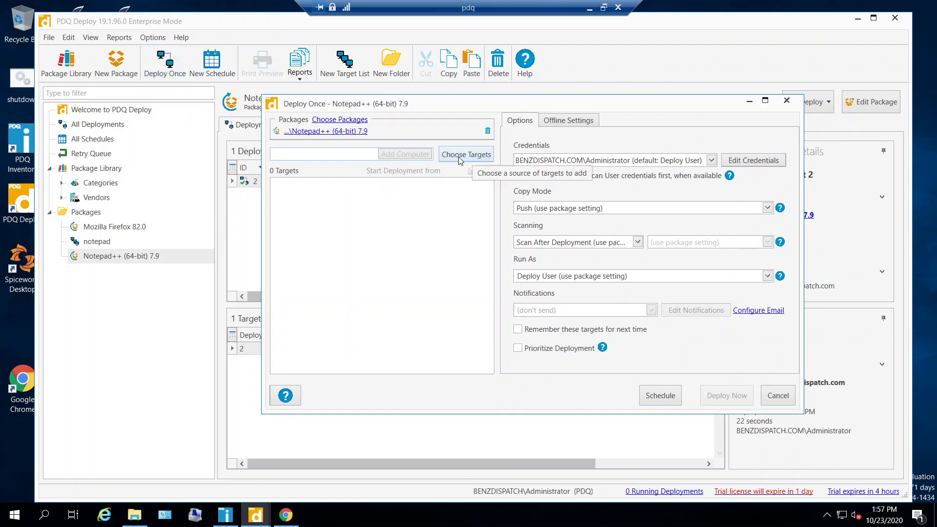
left_click(461, 158)
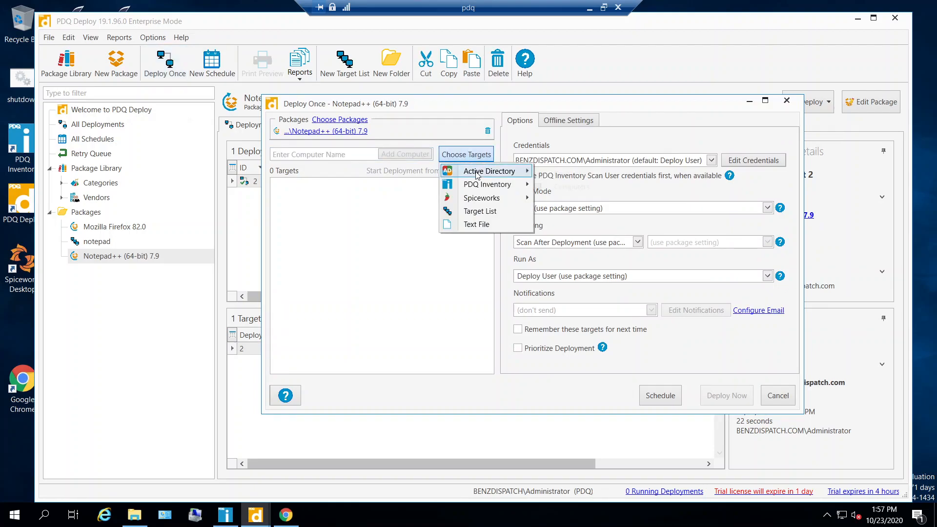
mouse_move(477, 175)
left_click(571, 174)
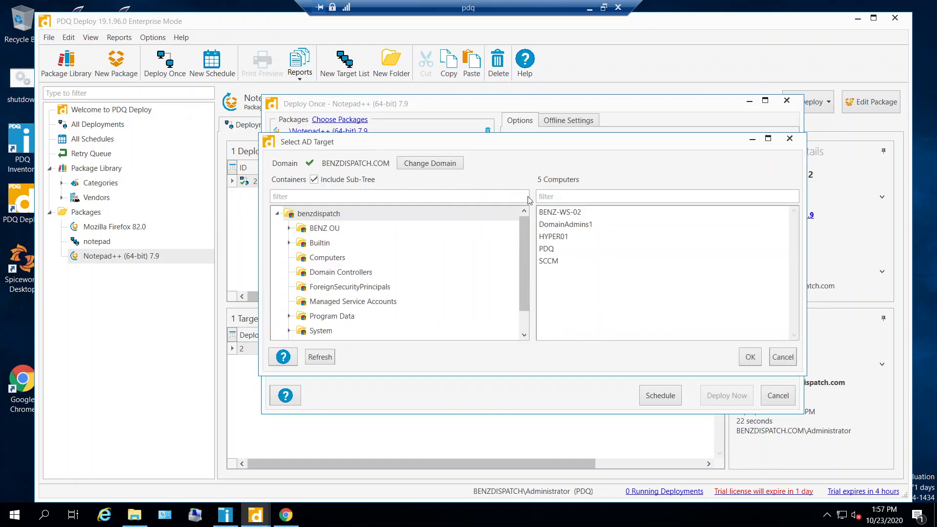
left_click(524, 335)
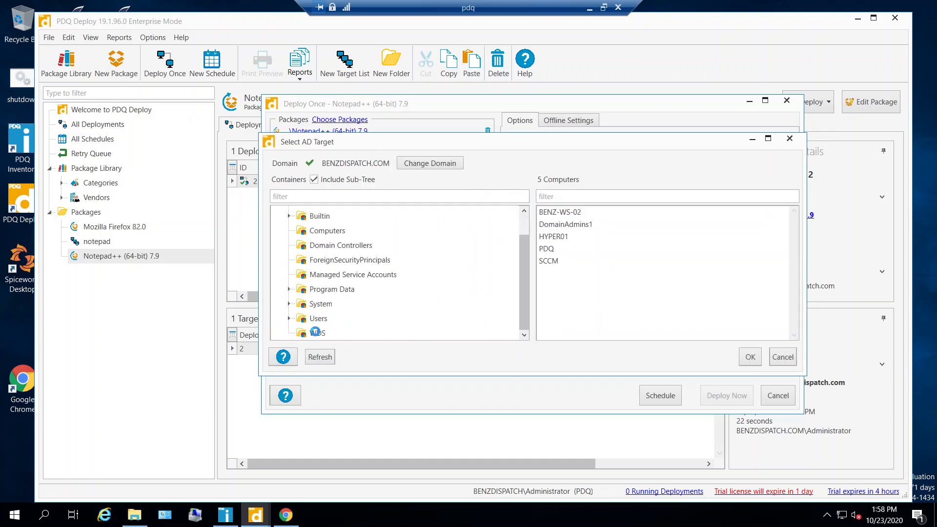
left_click(316, 334)
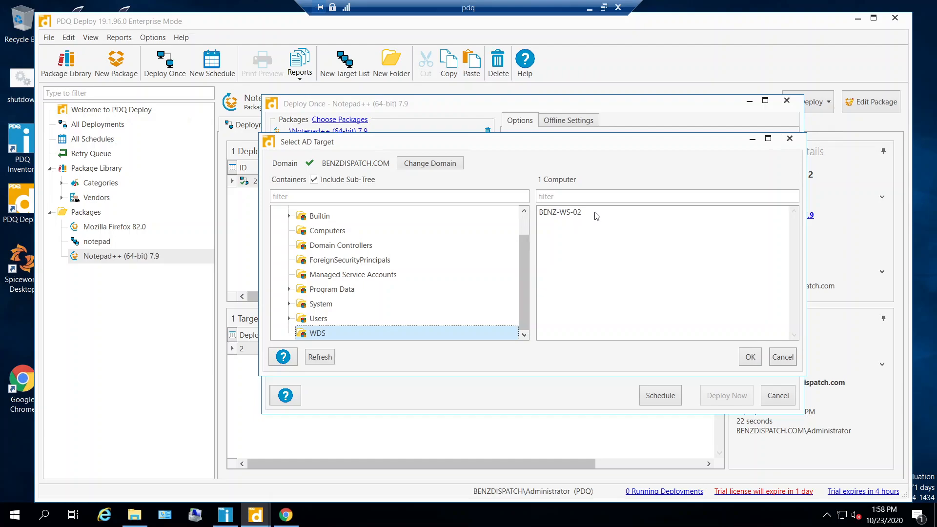
left_click(750, 357)
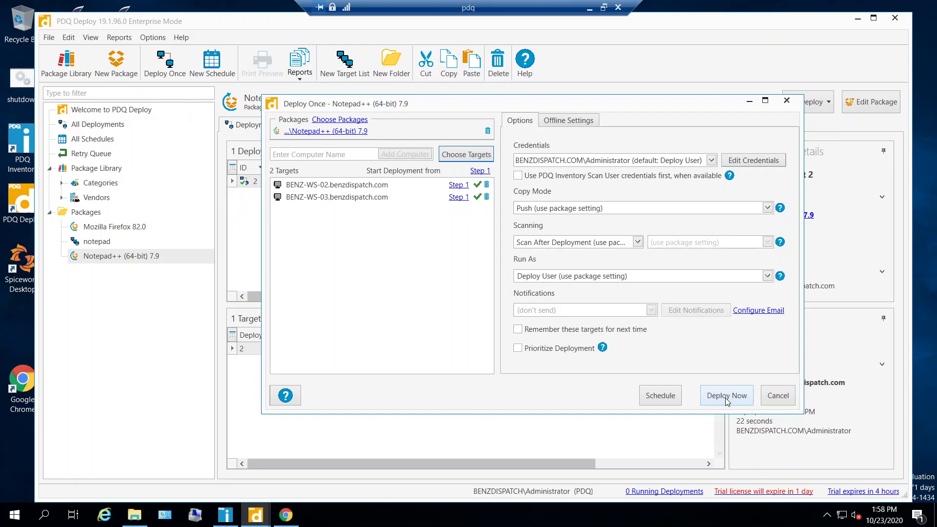
left_click(727, 395)
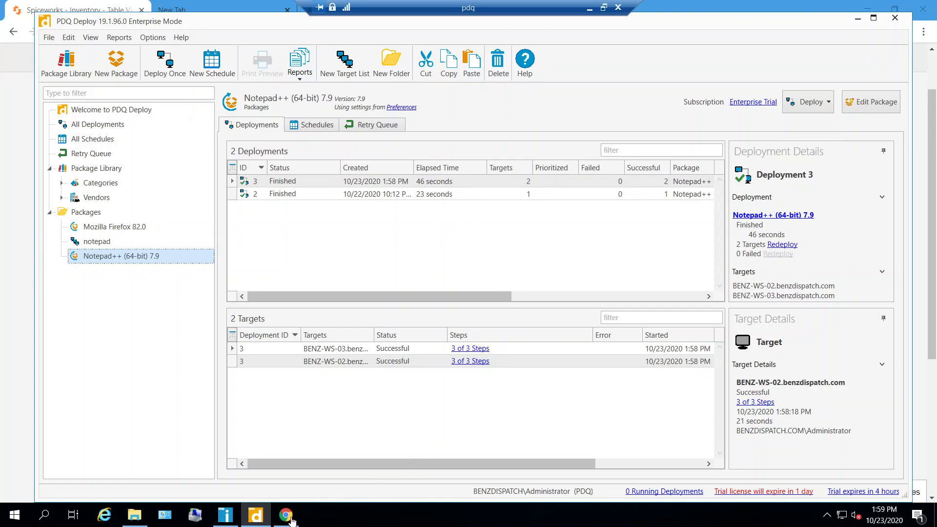
Switch to the hyper01 remote desktop session and show the host1 ESXi page with the Win10-test console.
left_click(589, 8)
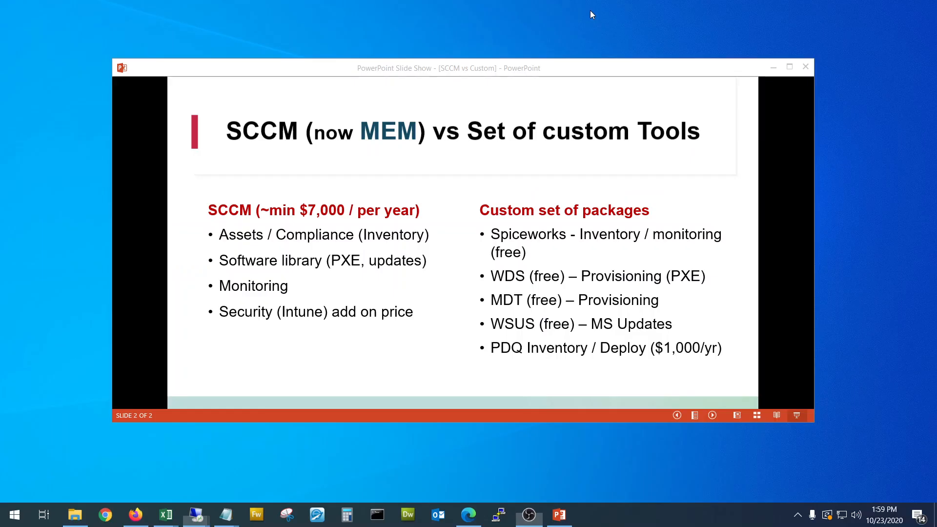
mouse_move(193, 522)
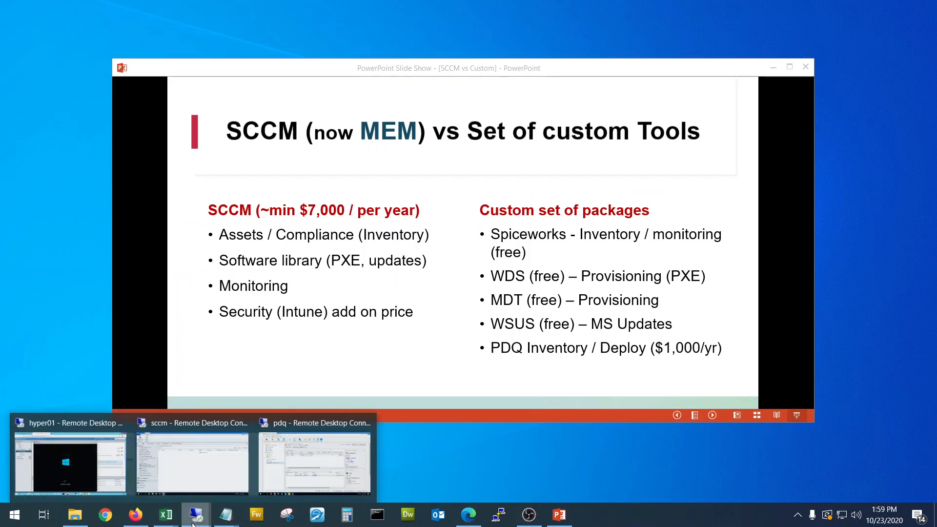
left_click(77, 465)
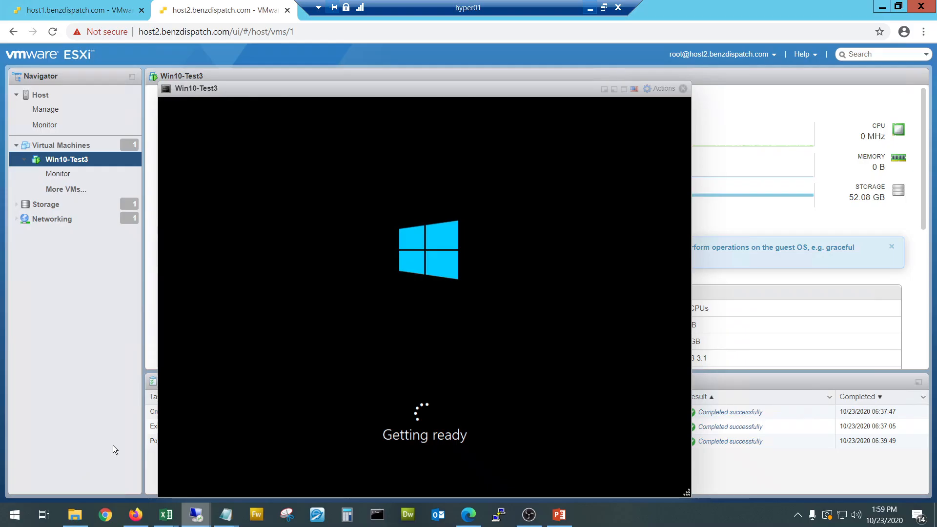
left_click(90, 14)
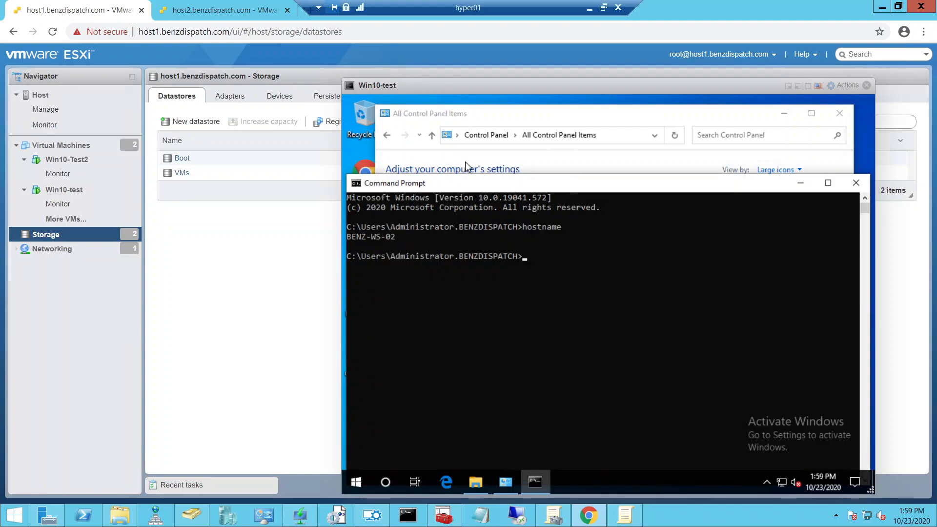
Check Win10-test for Notepad++ in both Programs and Features and the Program Files folder.
left_click(488, 123)
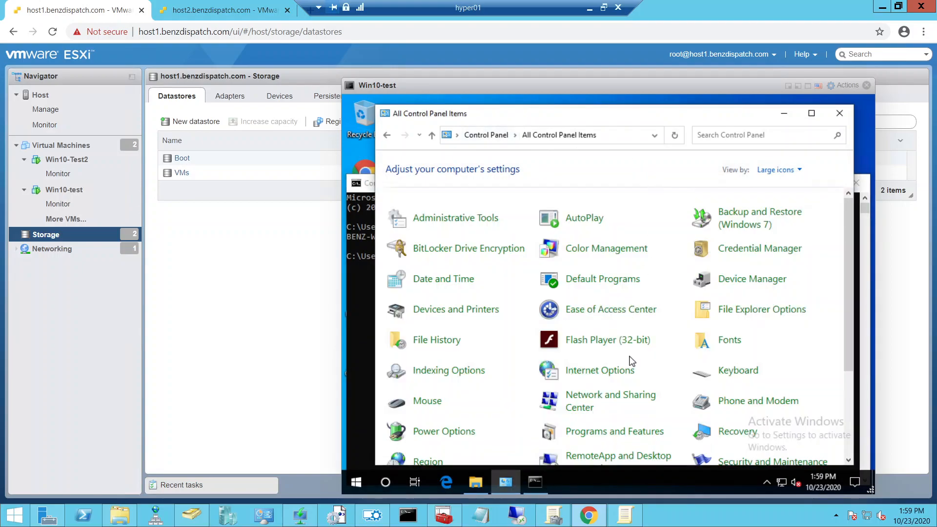
left_click(615, 436)
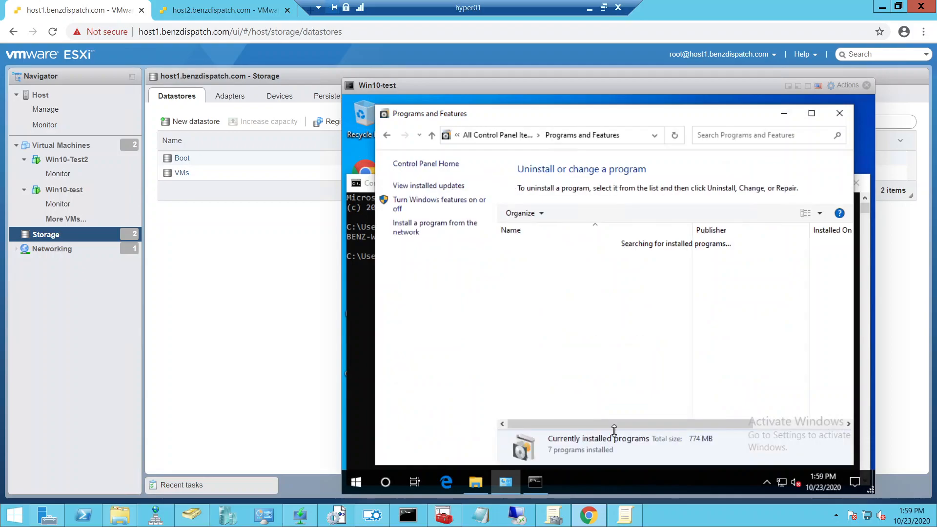
left_click(556, 302)
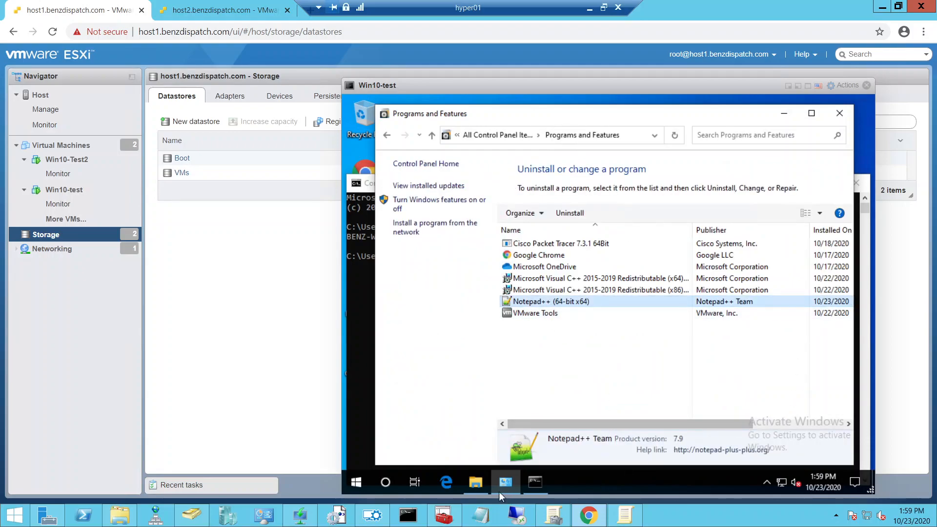
left_click(468, 483)
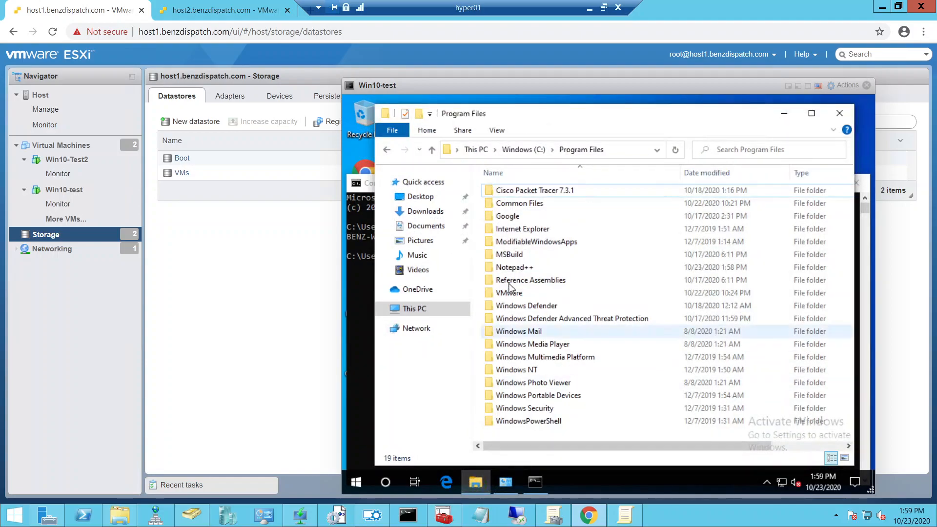
left_click(740, 269)
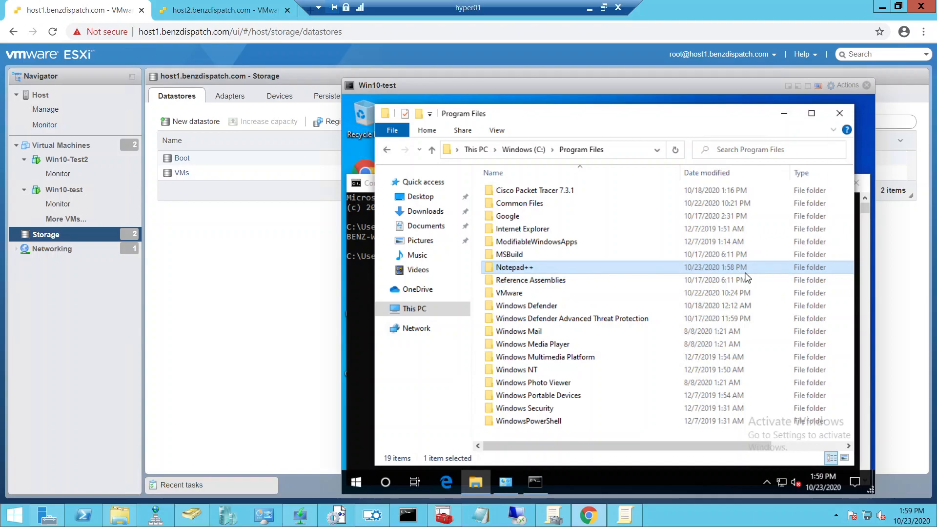
Close the File Explorer, Programs and Features and Command Prompt windows on Win10-test.
left_click(840, 114)
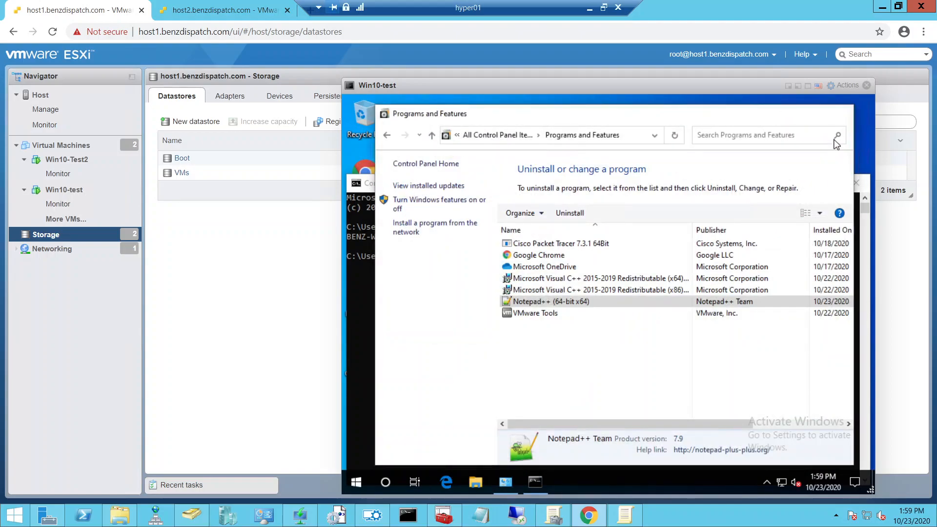
left_click(840, 114)
left_click(855, 183)
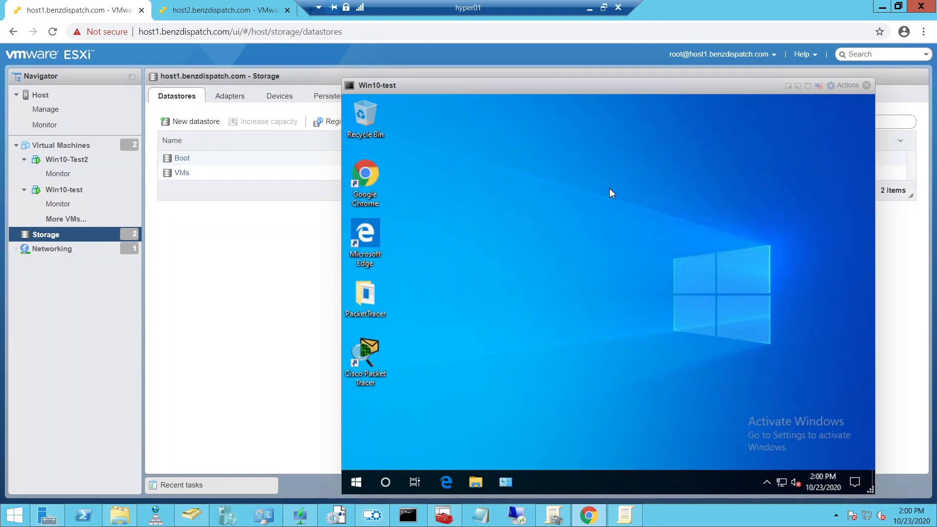
Minimize the hyper01 session and return to PDQ Deploy in the pdq remote desktop session.
left_click(590, 7)
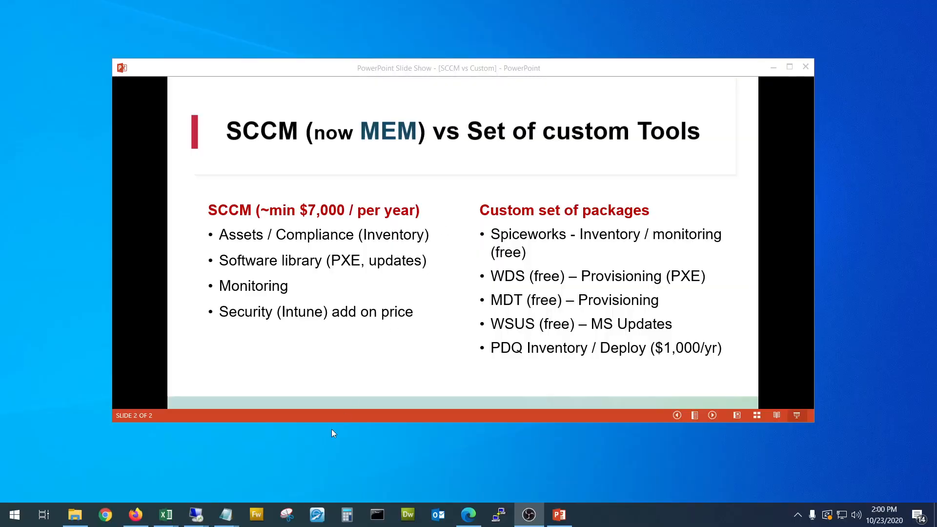
mouse_move(206, 519)
left_click(322, 459)
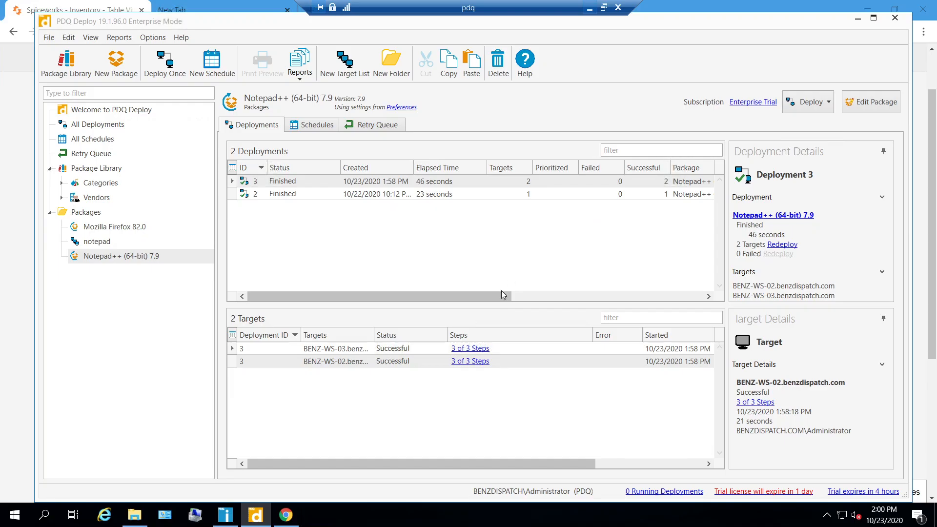